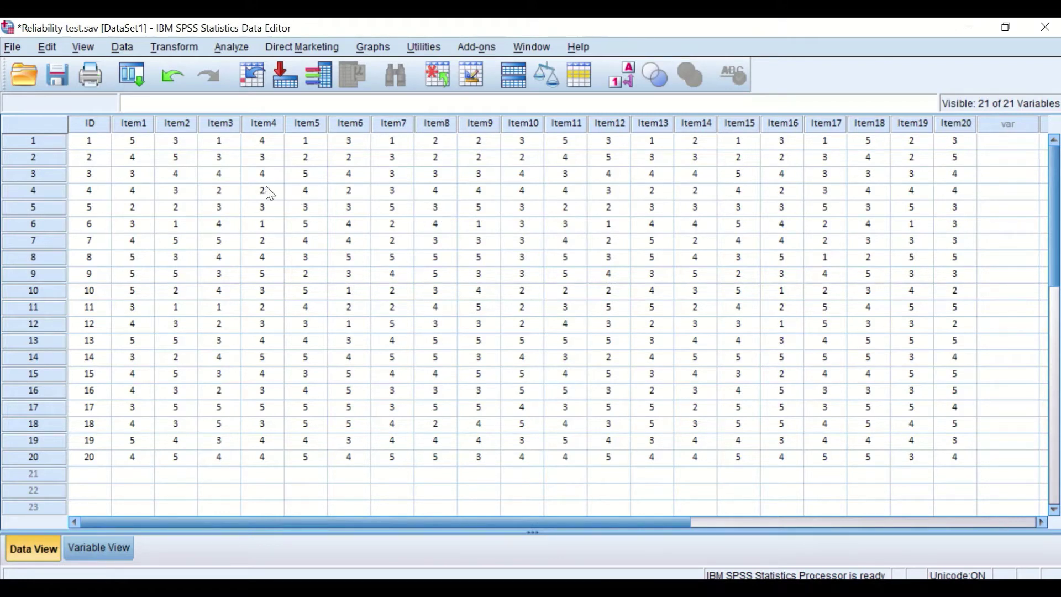
# Start computing a new variable and name the target variable Totalscore.
pyautogui.click(177, 49)
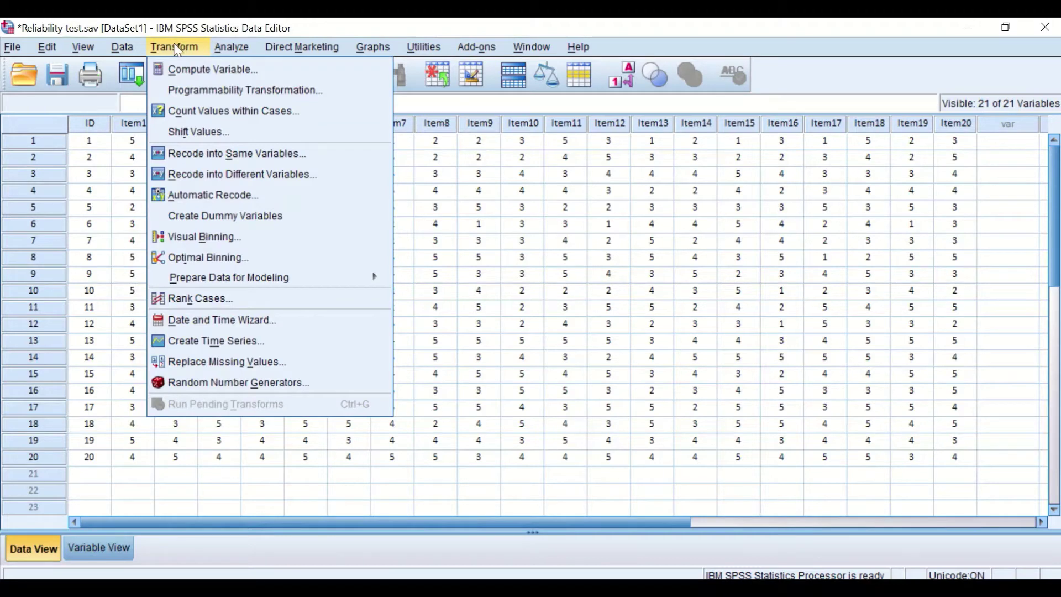
pyautogui.click(178, 70)
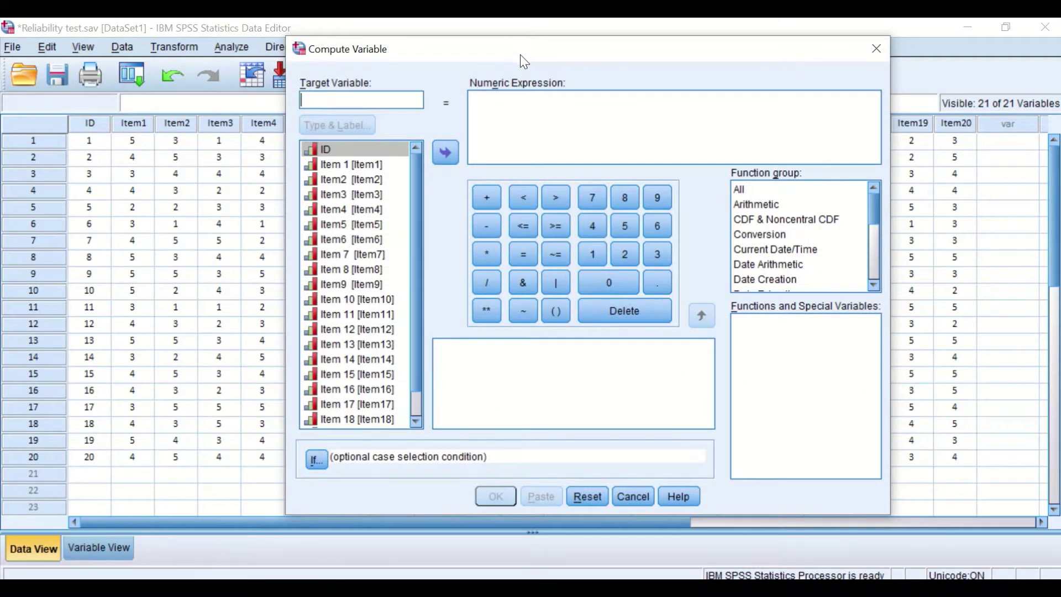
pyautogui.moveTo(520, 54); pyautogui.dragTo(487, 83)
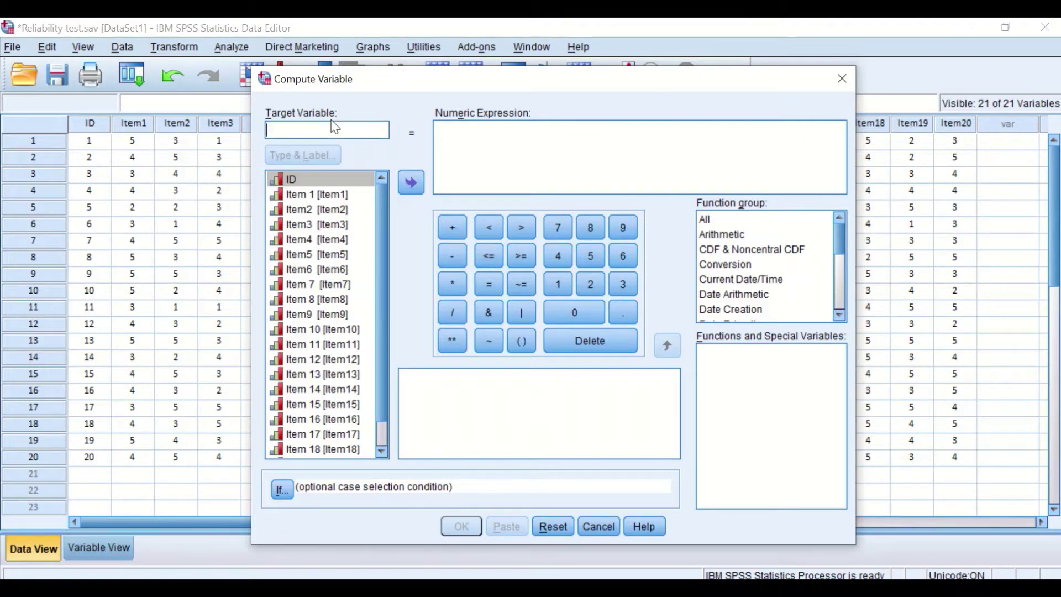
pyautogui.write('Totalscore')
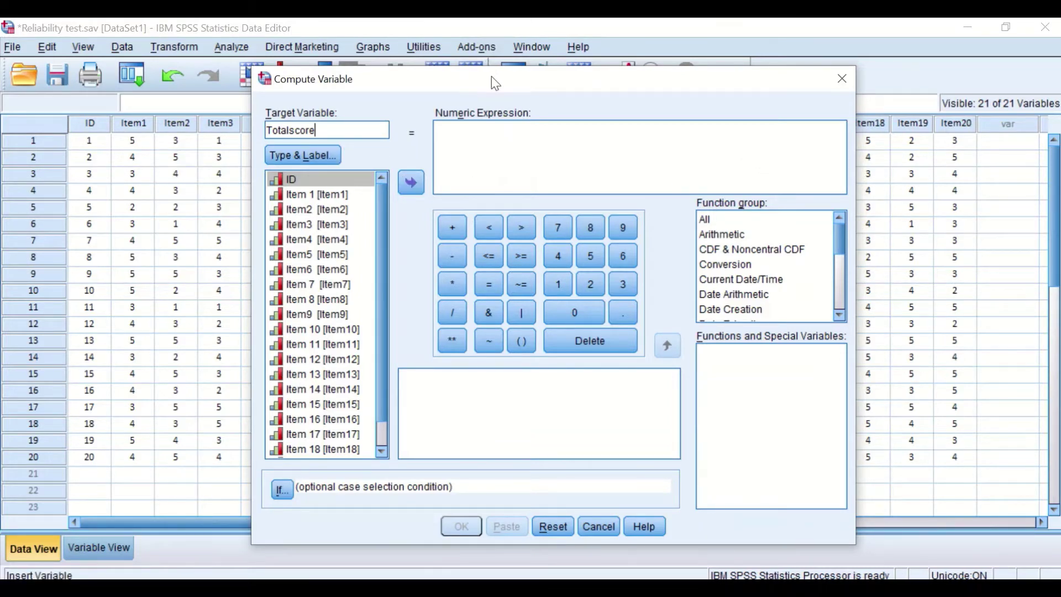
# Insert the Sum function from the Statistical function group into the numeric expression.
pyautogui.moveTo(491, 71); pyautogui.dragTo(458, 236)
pyautogui.moveTo(526, 241); pyautogui.dragTo(498, 114)
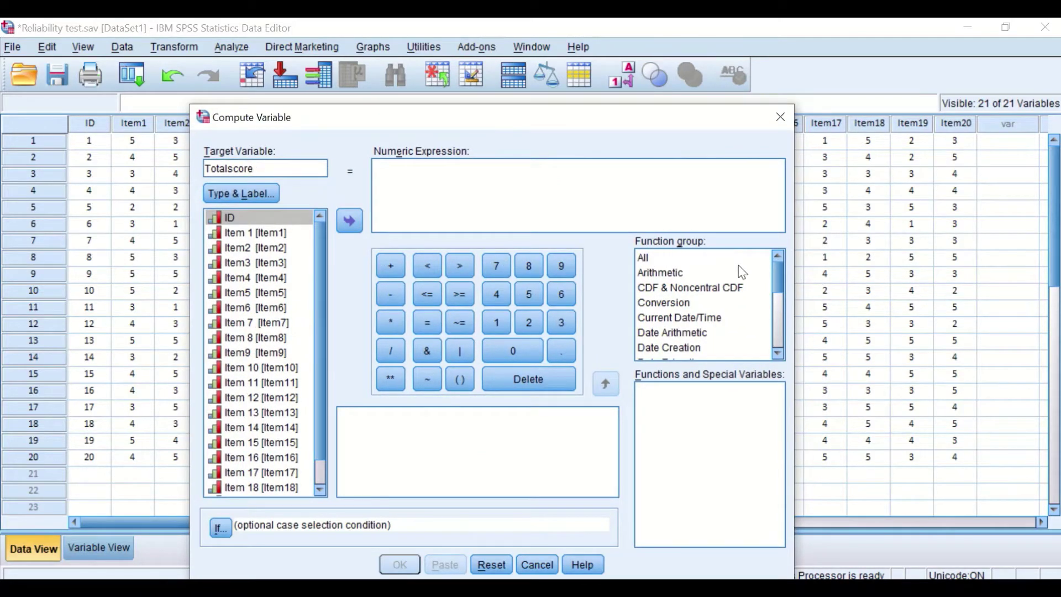
pyautogui.click(658, 258)
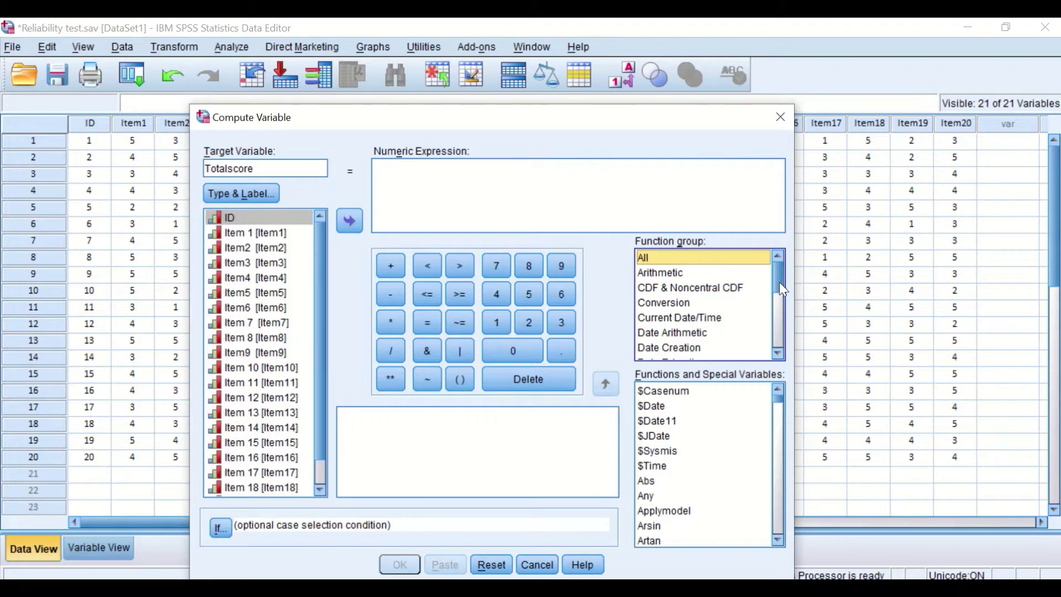
pyautogui.moveTo(779, 271); pyautogui.dragTo(767, 319)
pyautogui.click(676, 309)
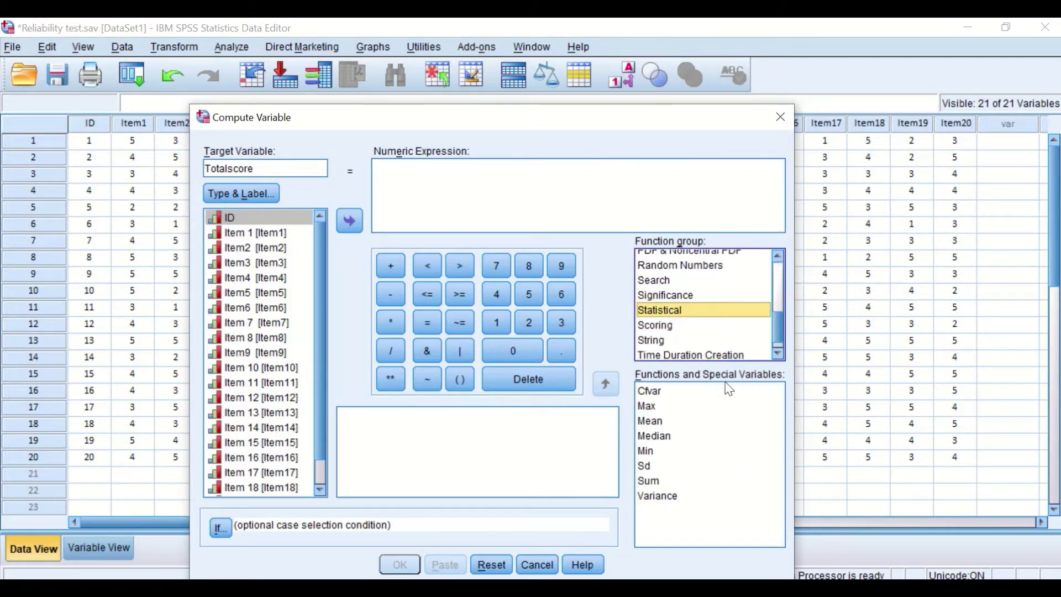
pyautogui.click(653, 481)
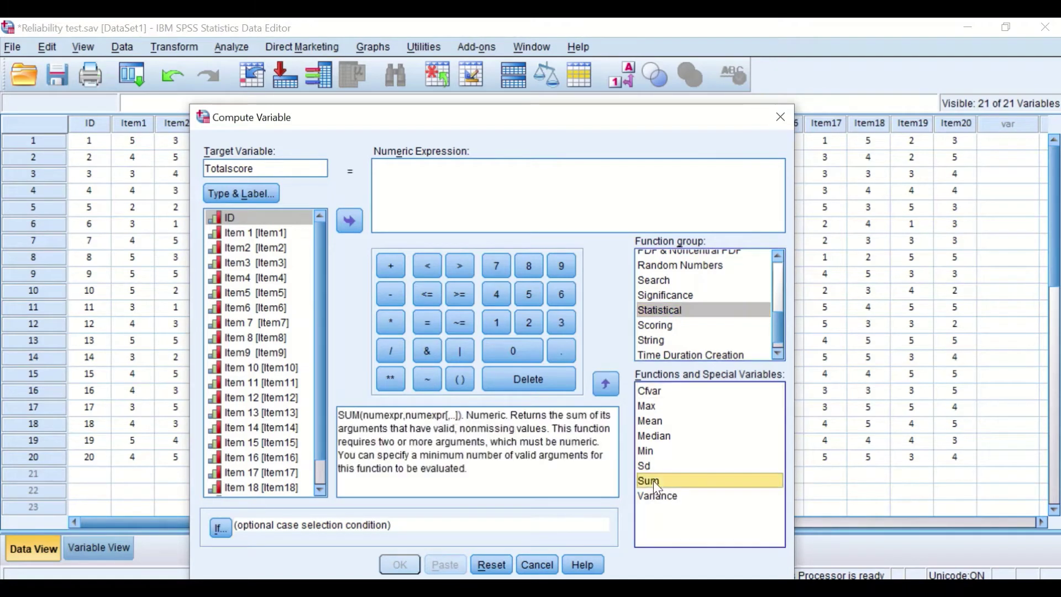
pyautogui.click(420, 198)
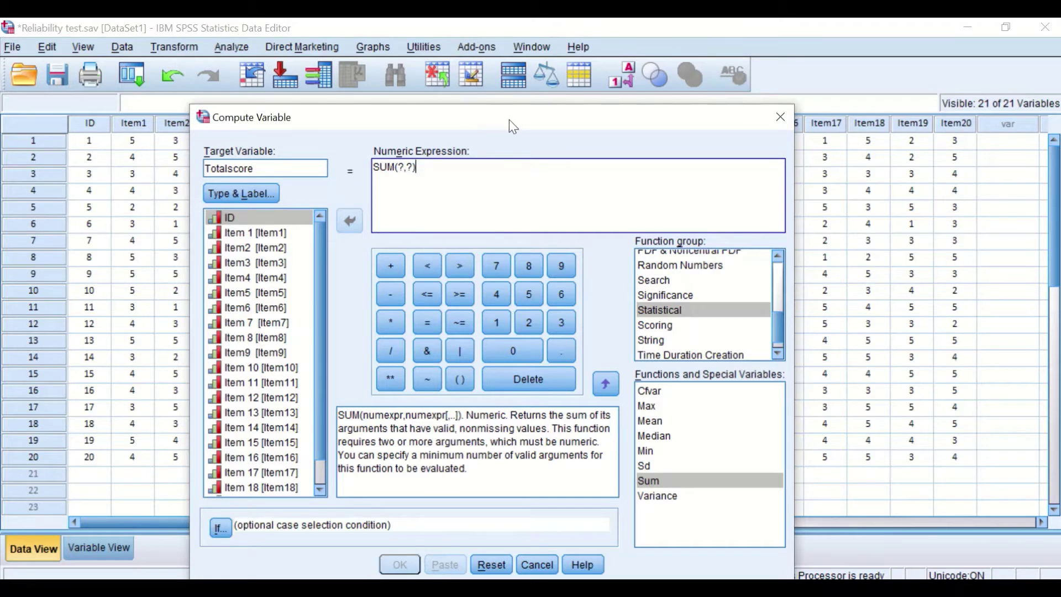
# Replace the two placeholder arguments of the SUM function with Item1 and Item2.
pyautogui.moveTo(492, 120); pyautogui.dragTo(608, 230)
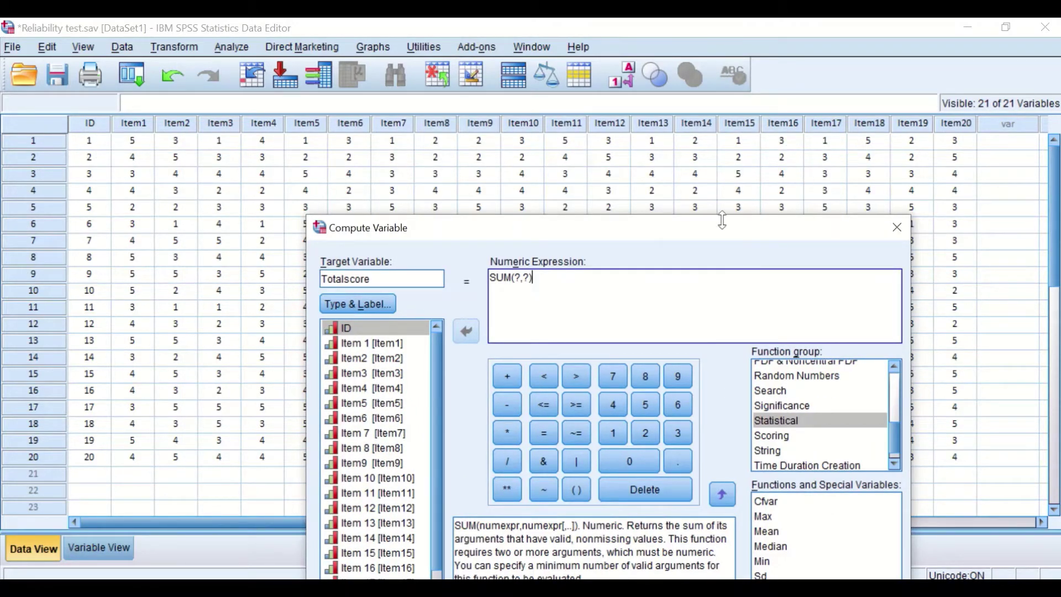
pyautogui.moveTo(638, 228); pyautogui.dragTo(604, 182)
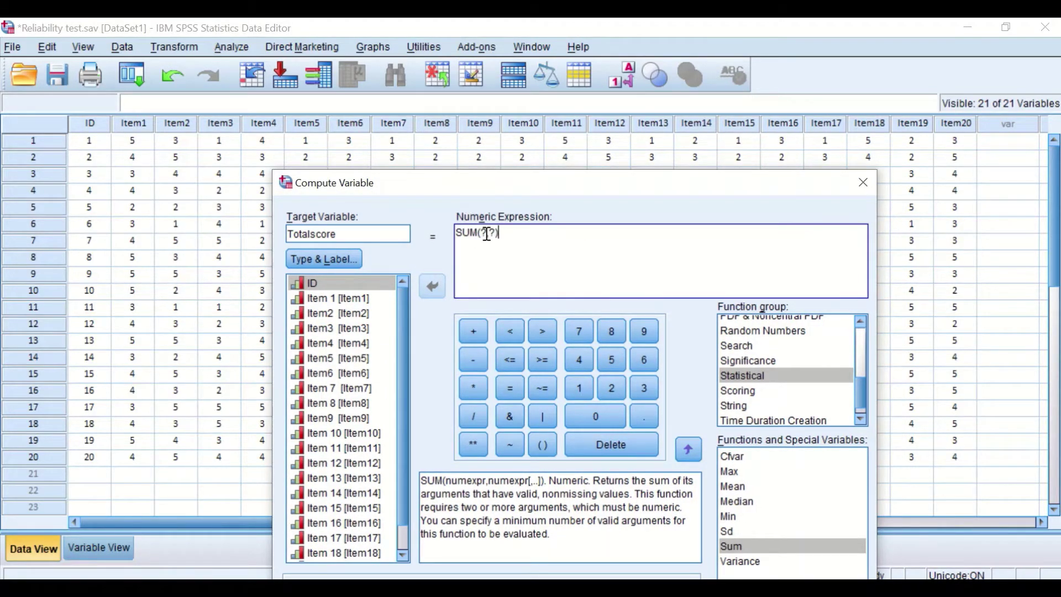
pyautogui.doubleClick(484, 233)
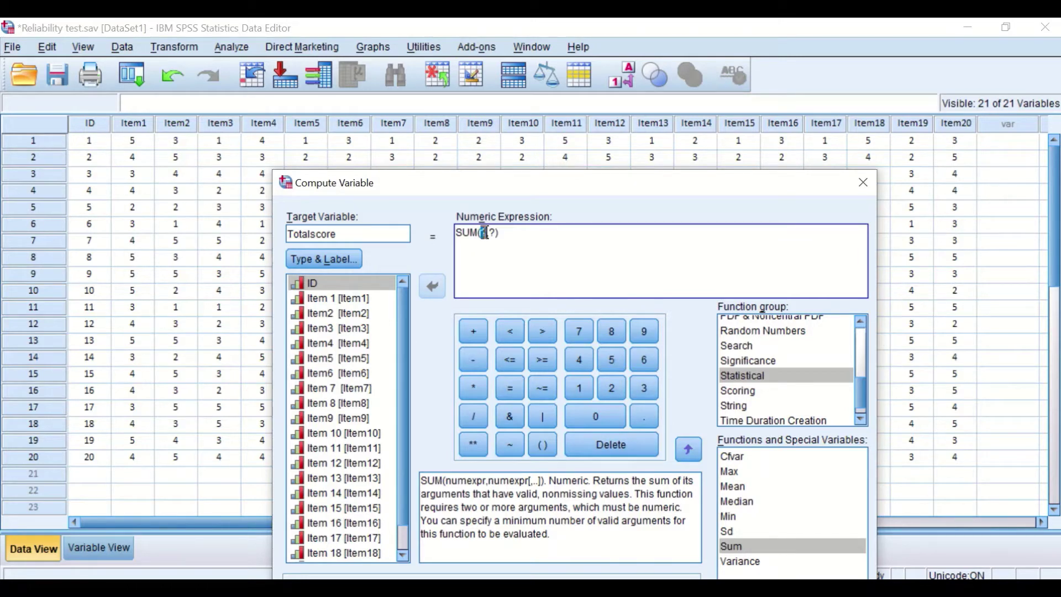
pyautogui.click(386, 299)
pyautogui.click(426, 288)
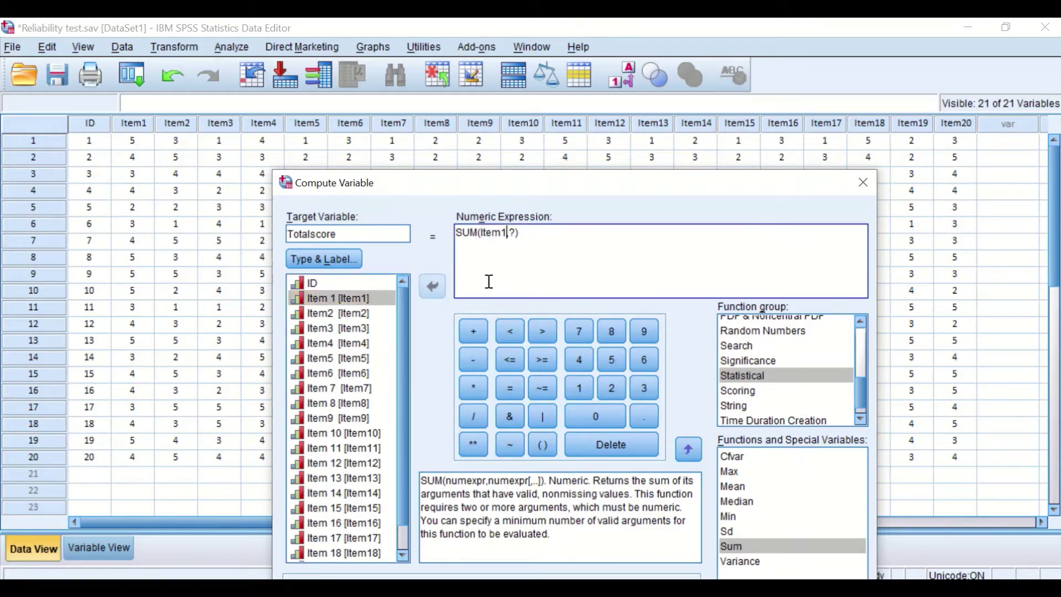
pyautogui.doubleClick(513, 232)
pyautogui.press('Delete')
pyautogui.click(348, 314)
pyautogui.click(421, 286)
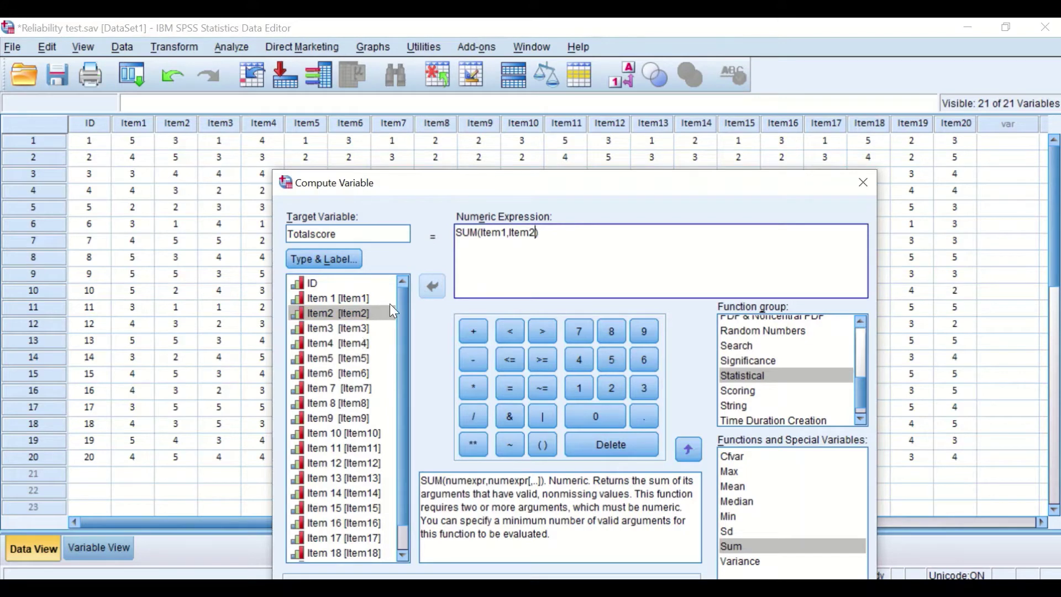
# Add Item3, Item4, Item5 and Item6 to the SUM expression as comma-separated arguments.
pyautogui.write(',')
pyautogui.click(354, 327)
pyautogui.click(425, 286)
pyautogui.write(',Item3,')
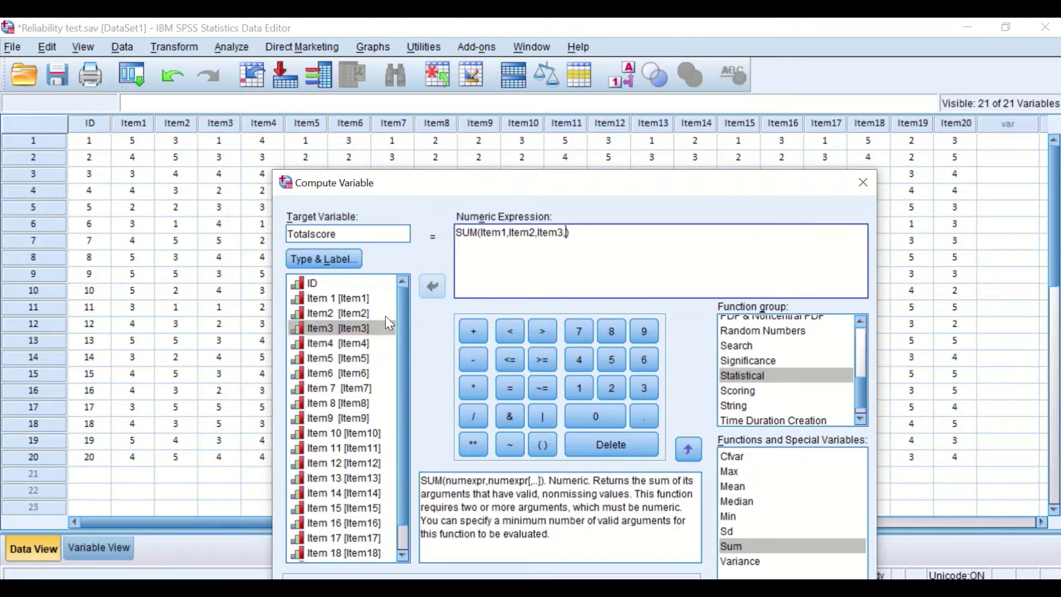
pyautogui.click(354, 343)
pyautogui.click(427, 282)
pyautogui.write(',')
pyautogui.click(431, 285)
pyautogui.click(343, 373)
pyautogui.click(432, 285)
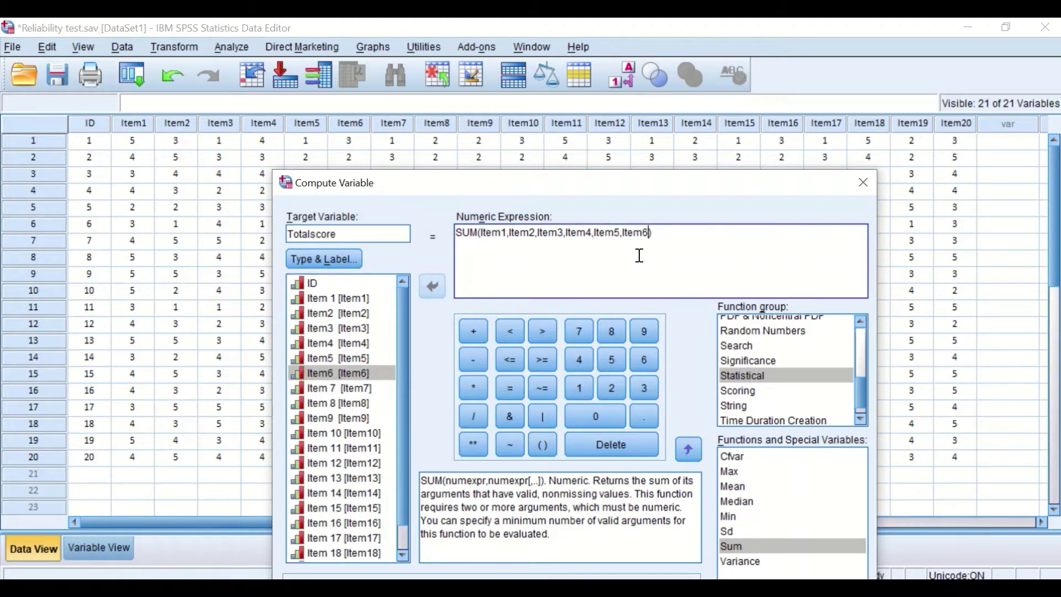
# Extend the SUM expression with Item7, Item8 and Item9, separated by commas.
pyautogui.write(',')
pyautogui.click(353, 388)
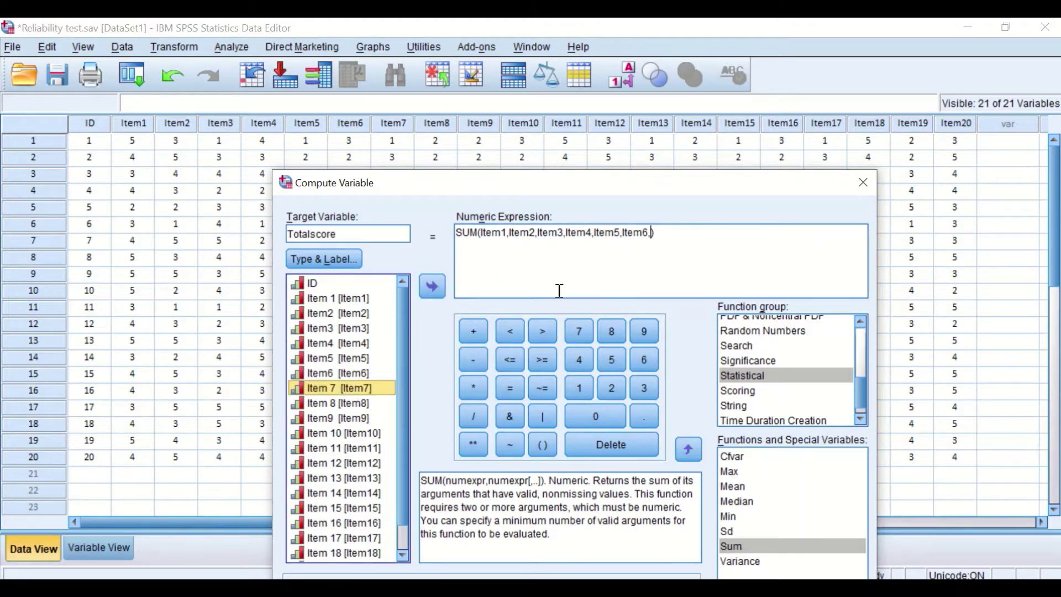
pyautogui.click(432, 286)
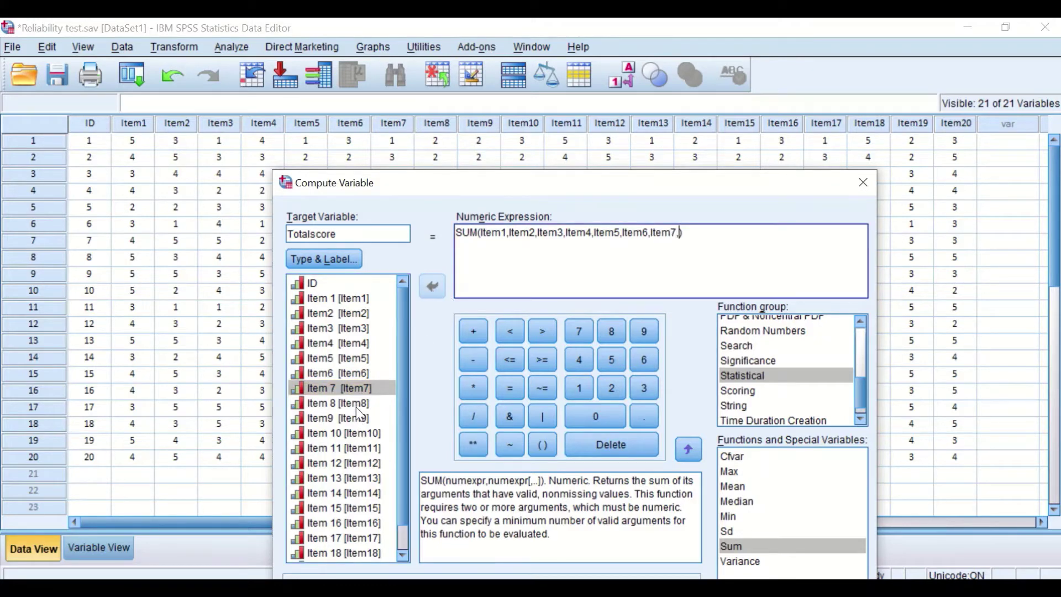
pyautogui.click(355, 404)
pyautogui.click(431, 288)
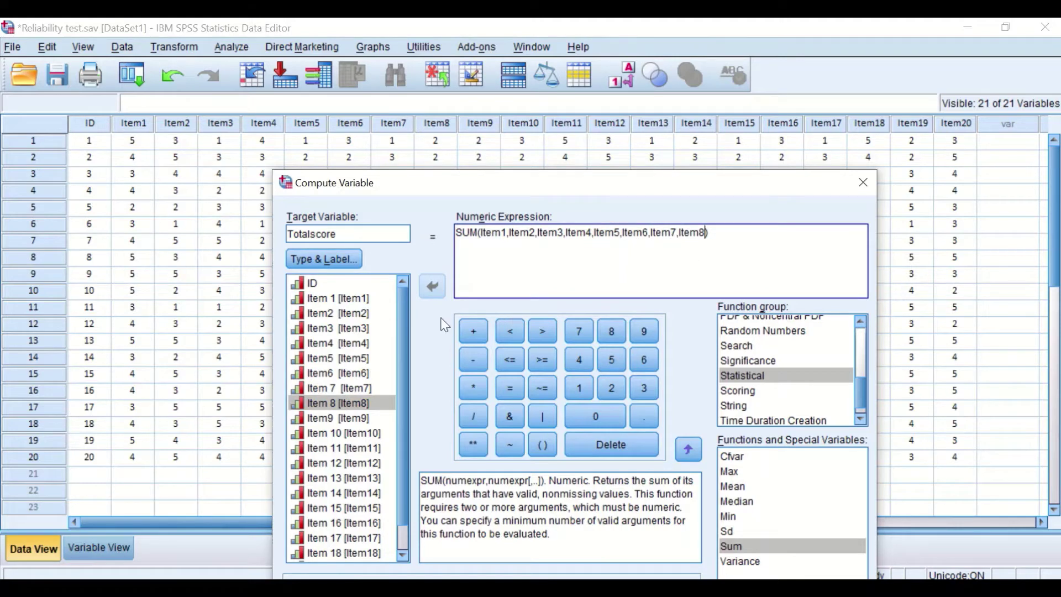
pyautogui.write(',')
pyautogui.click(348, 419)
pyautogui.click(431, 287)
pyautogui.write(',')
# Add Item10, Item11 and Item12 to the SUM arguments, separated by commas.
pyautogui.click(378, 434)
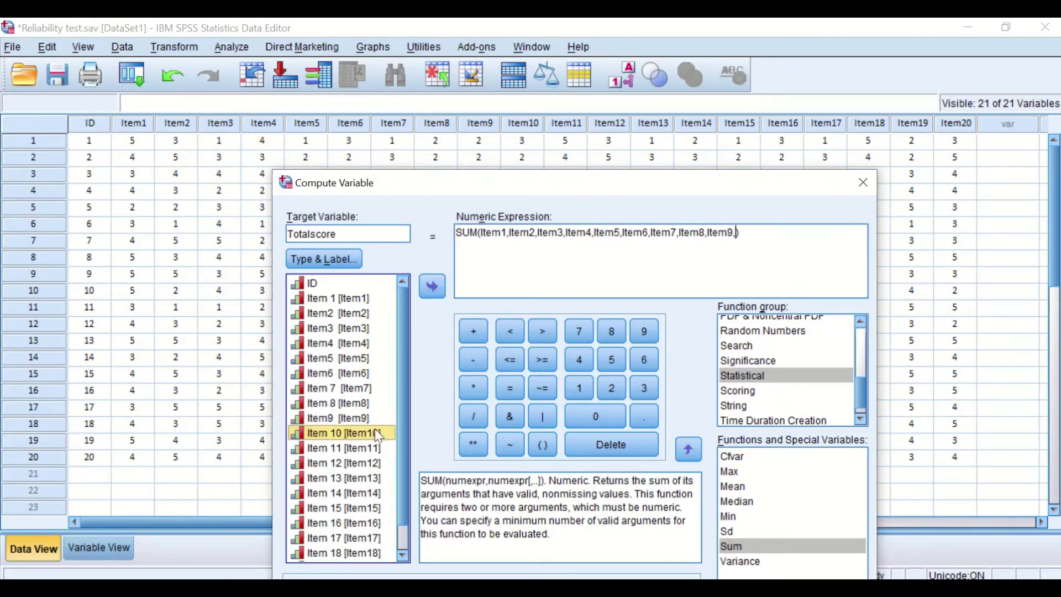
pyautogui.click(432, 287)
pyautogui.write(',')
pyautogui.click(354, 448)
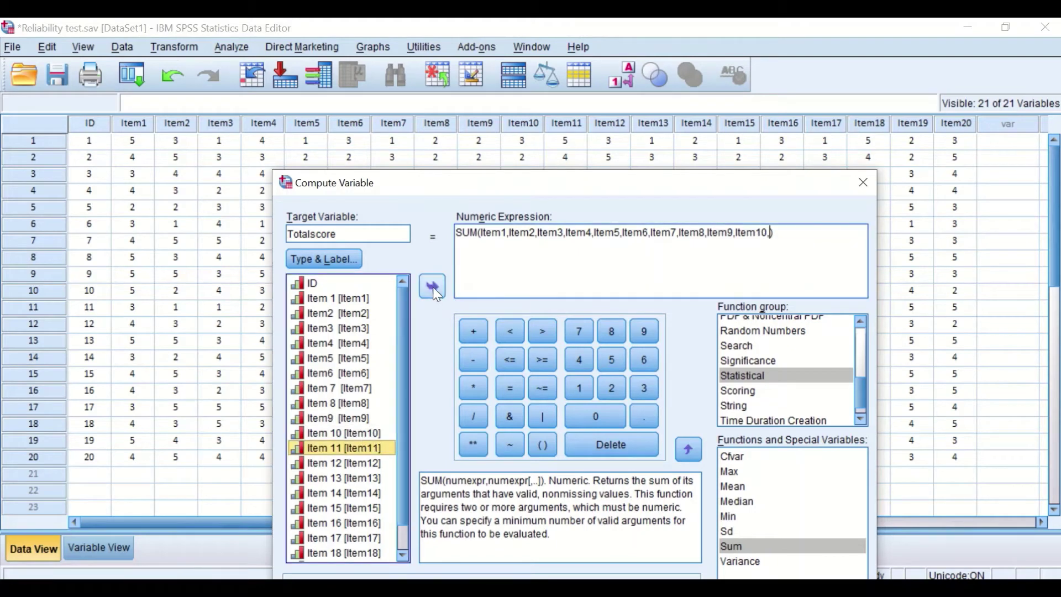
pyautogui.click(434, 289)
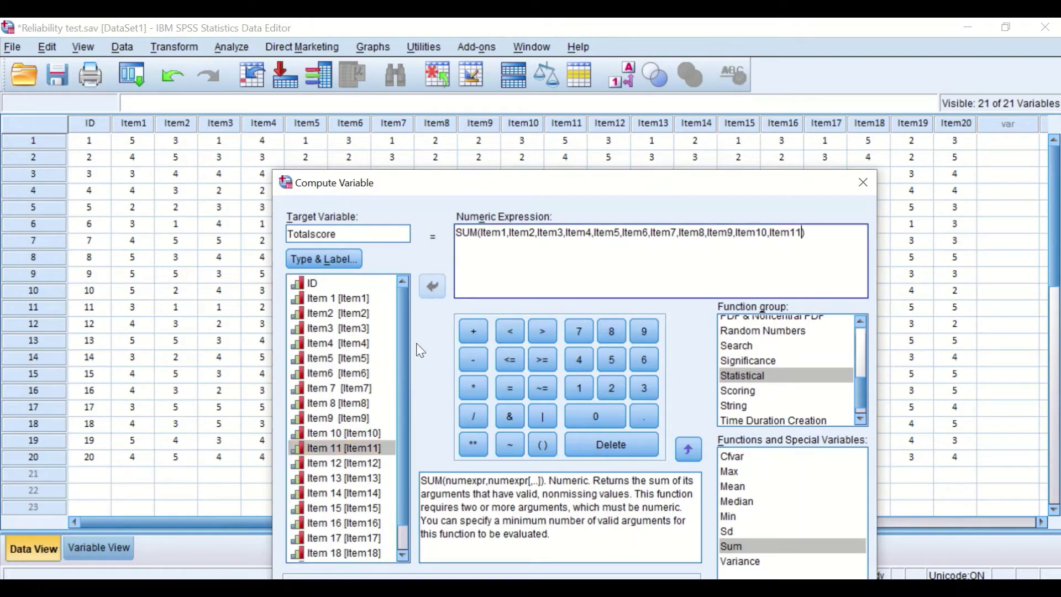
pyautogui.write(',')
pyautogui.click(369, 464)
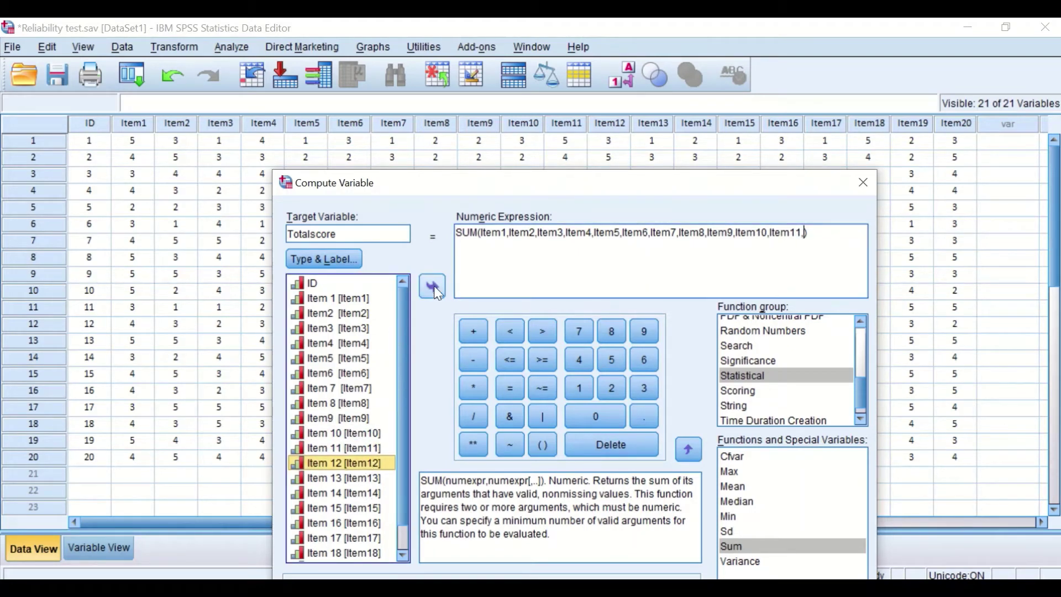
pyautogui.click(432, 287)
# Add Item13, Item14 and Item15 to the SUM arguments, separated by commas.
pyautogui.click(365, 478)
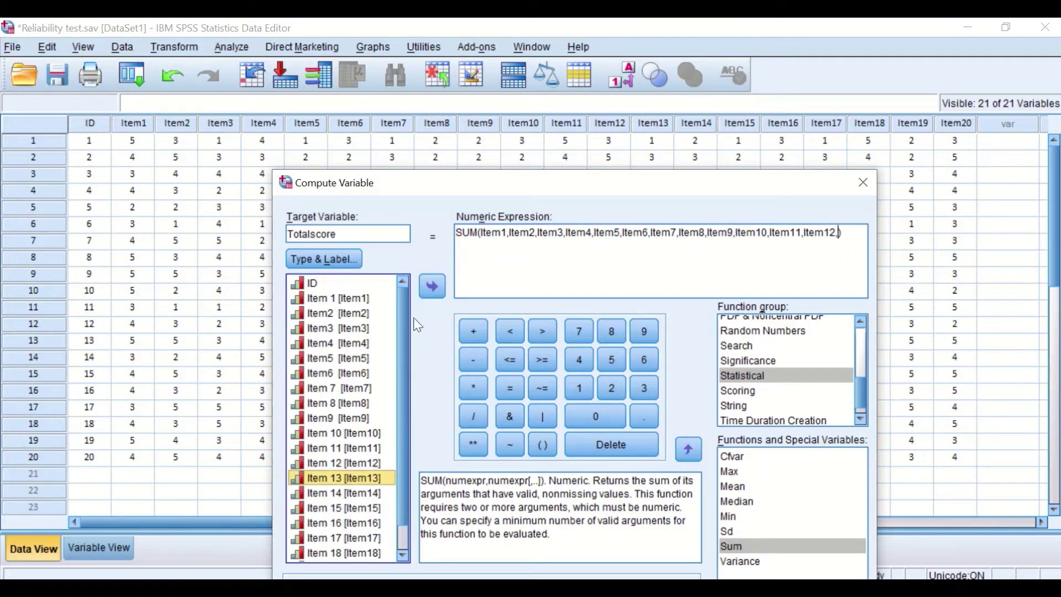
pyautogui.click(434, 287)
pyautogui.click(371, 493)
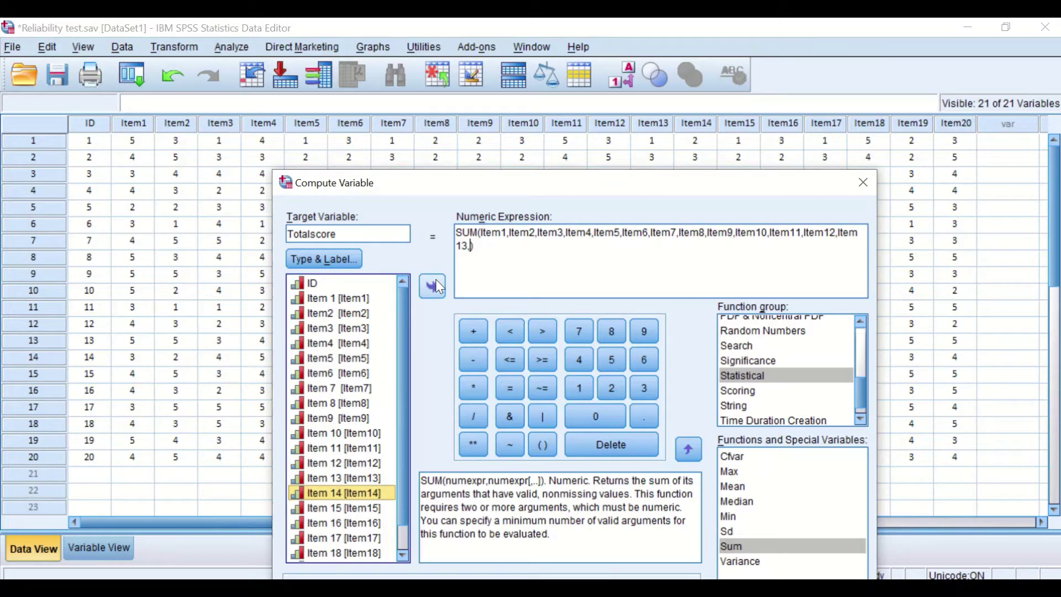
pyautogui.click(437, 285)
pyautogui.click(361, 509)
pyautogui.click(434, 286)
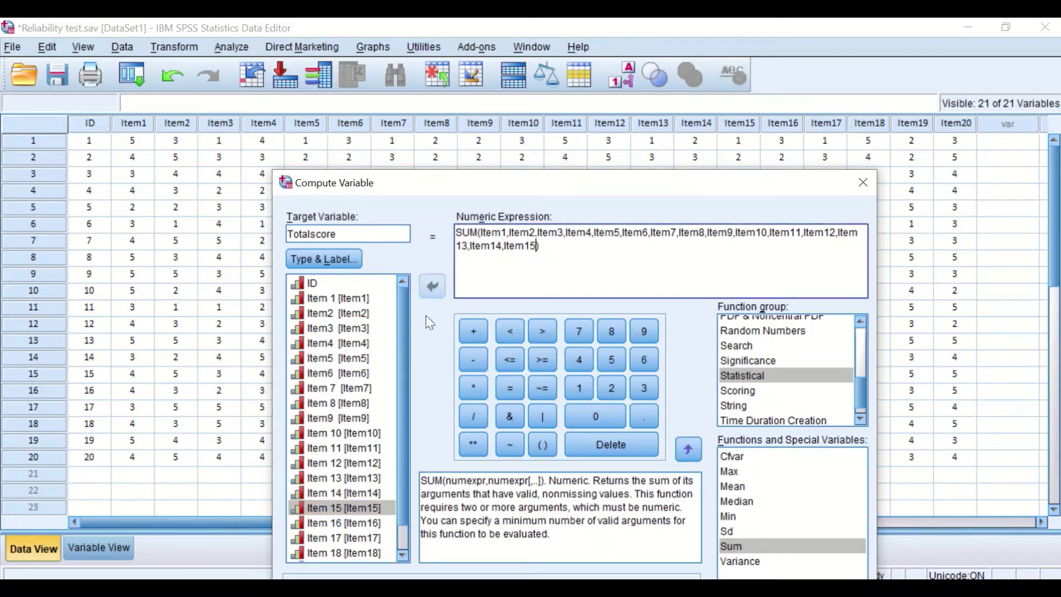
# Append Item16, Item17 and Item18 to the SUM expression, separated by commas.
pyautogui.write(',')
pyautogui.click(360, 523)
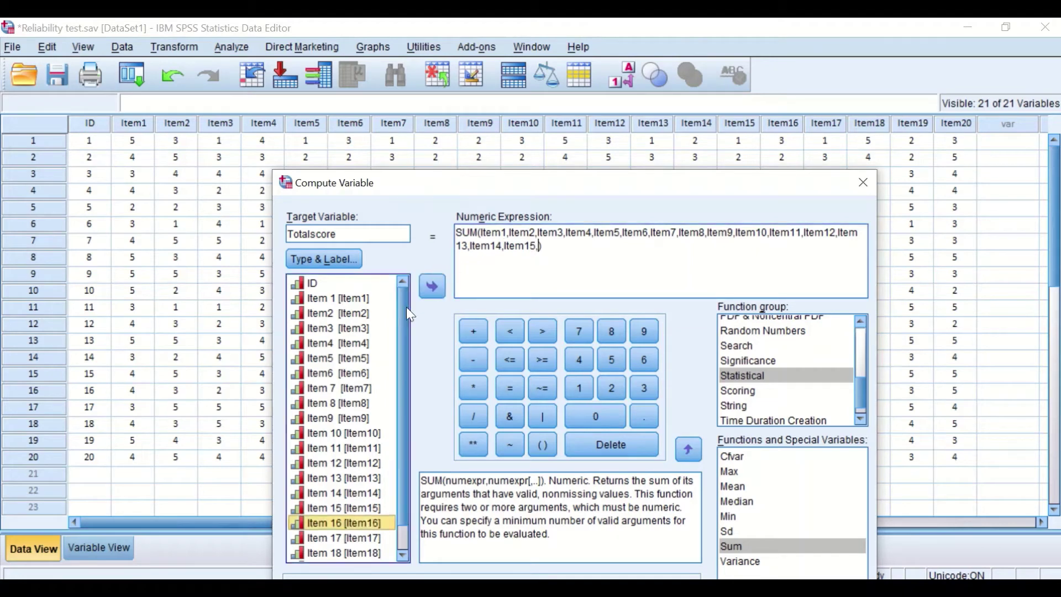
pyautogui.click(433, 285)
pyautogui.write(',')
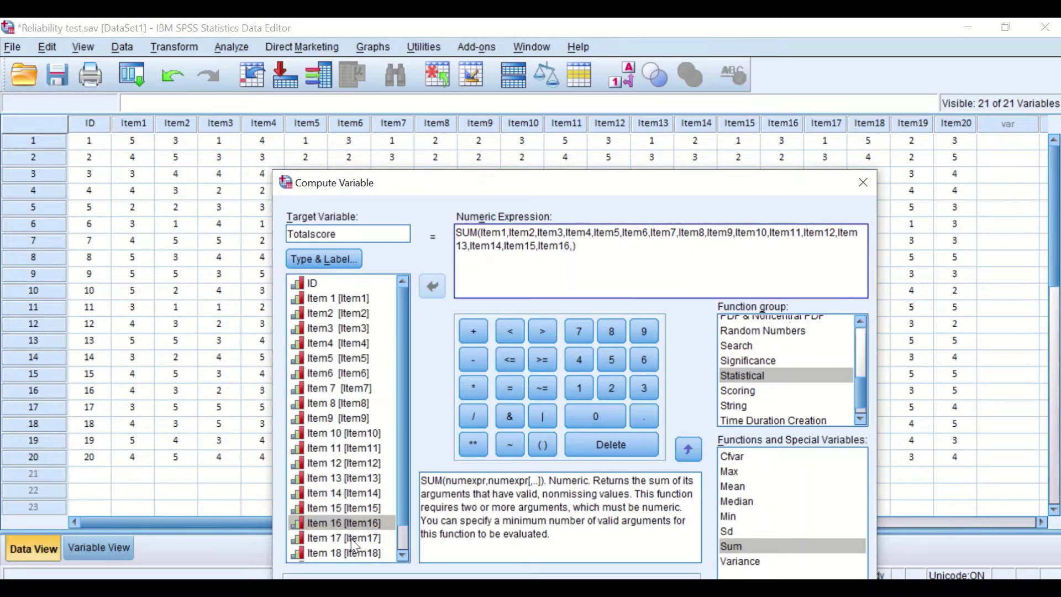
pyautogui.click(354, 540)
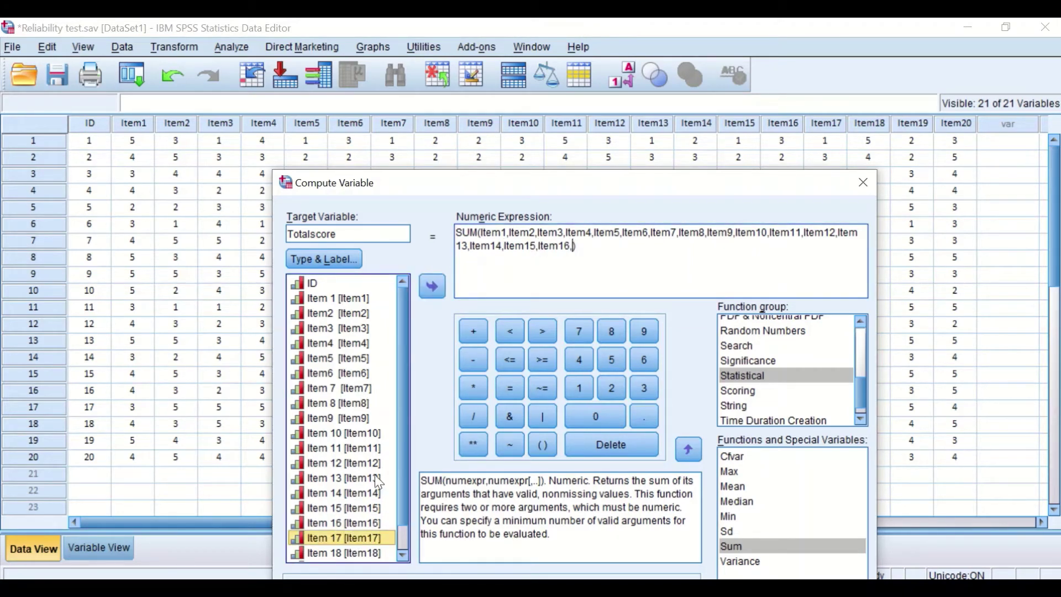
pyautogui.click(432, 286)
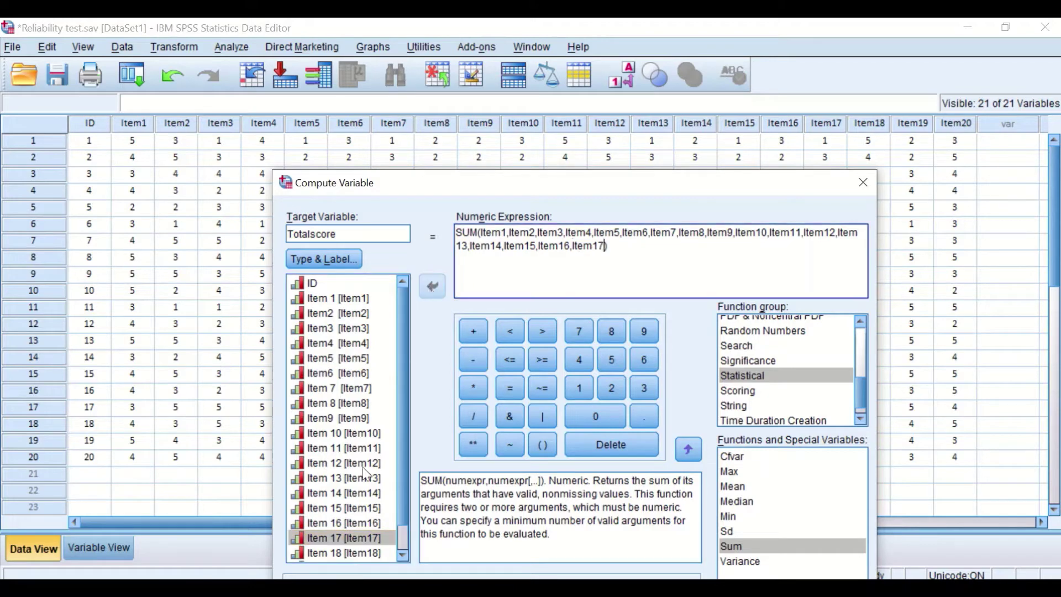
pyautogui.click(360, 554)
pyautogui.click(434, 285)
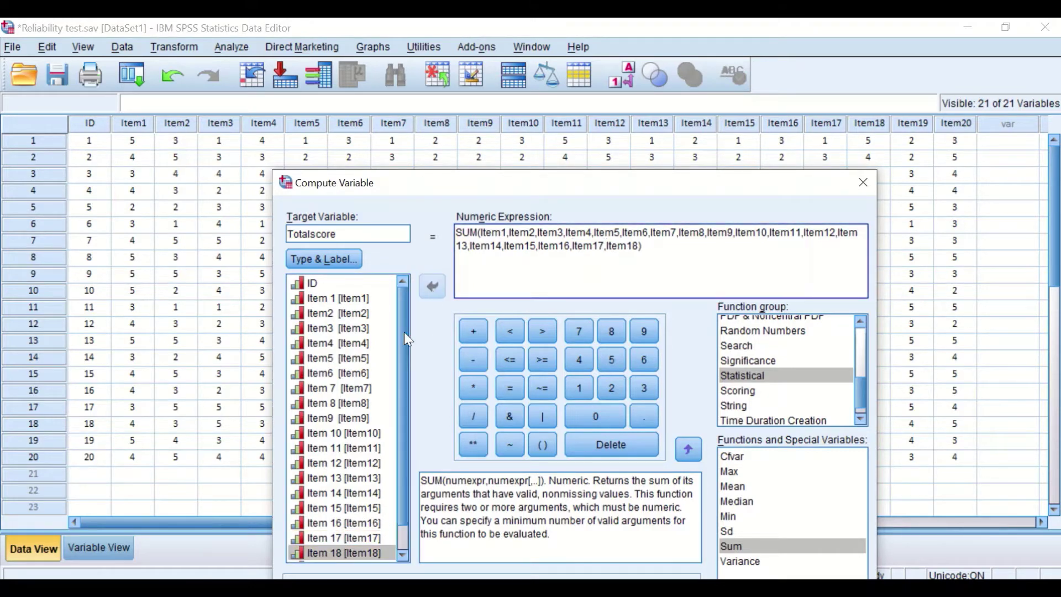
# Complete the SUM expression with Item19 and Item20 as the last comma-separated arguments.
pyautogui.scroll(-1, 403, 359)
pyautogui.click(361, 540)
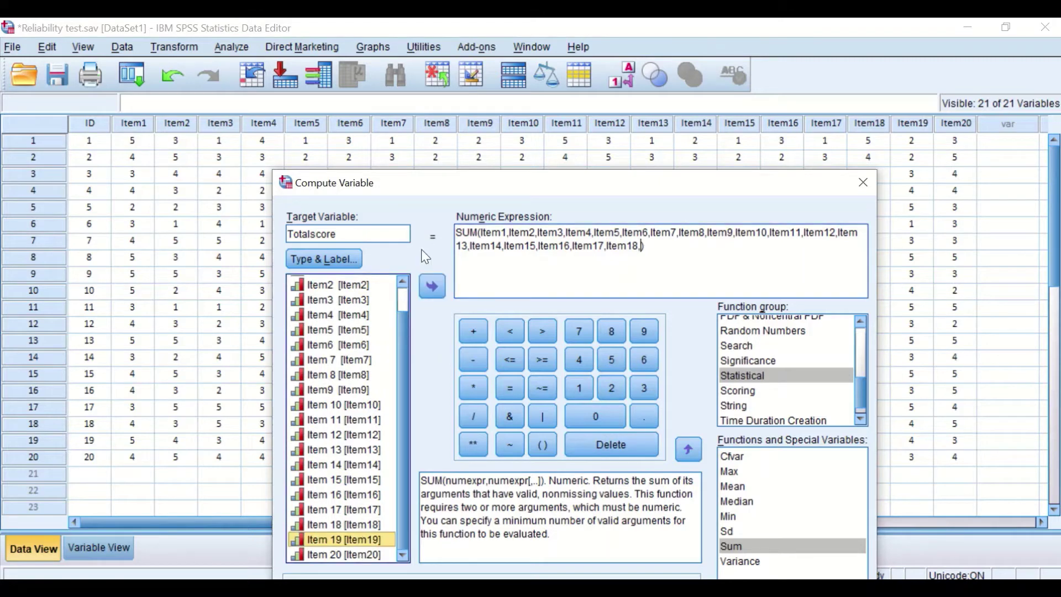
pyautogui.click(429, 286)
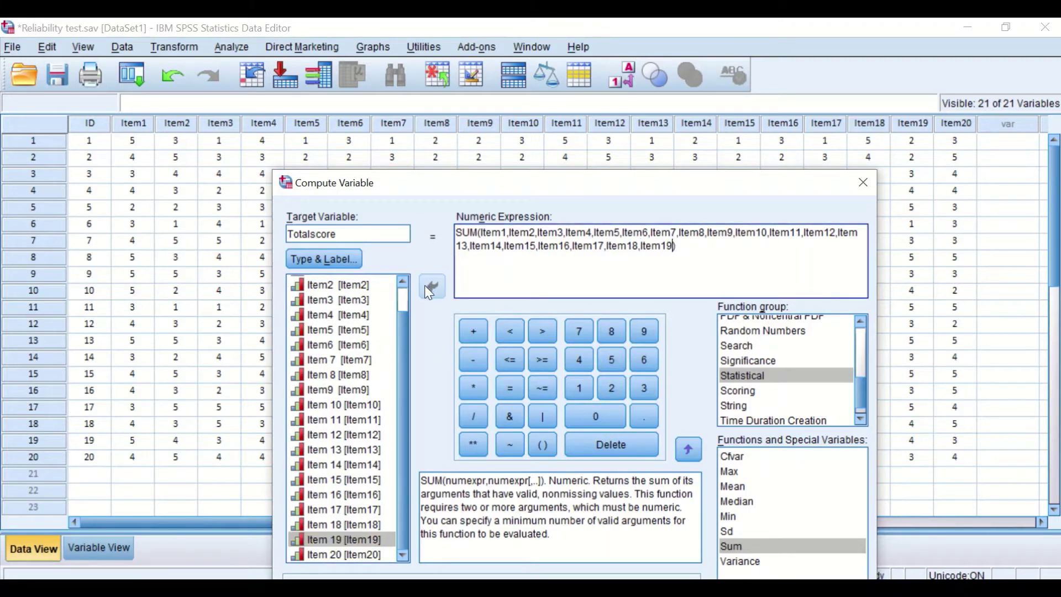
pyautogui.click(380, 555)
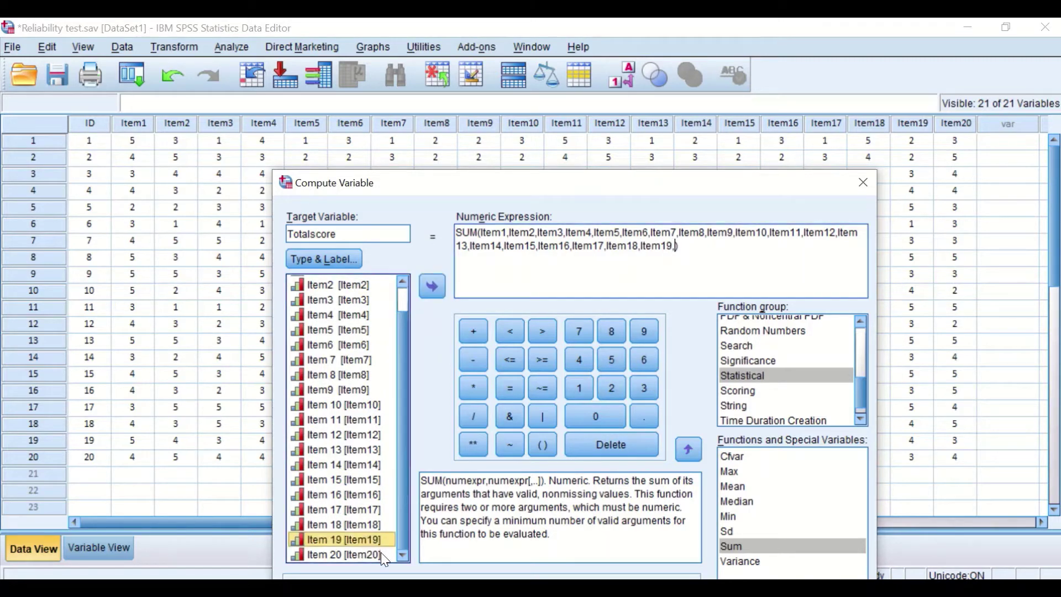
pyautogui.click(433, 288)
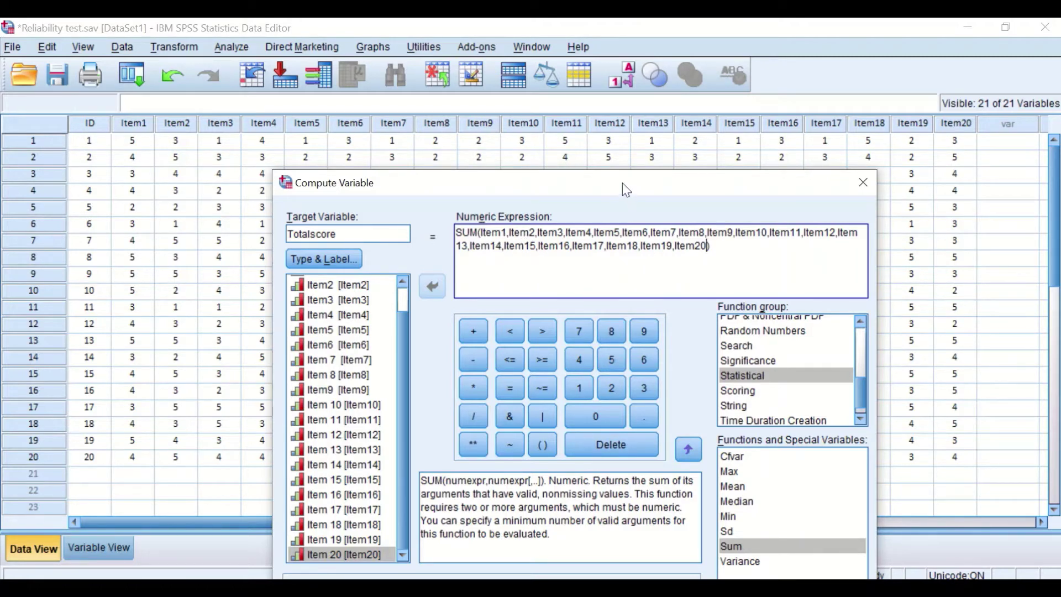
# Run the Totalscore computation, put the output viewer away and review the new variable's values in the data.
pyautogui.moveTo(623, 184); pyautogui.dragTo(605, 105)
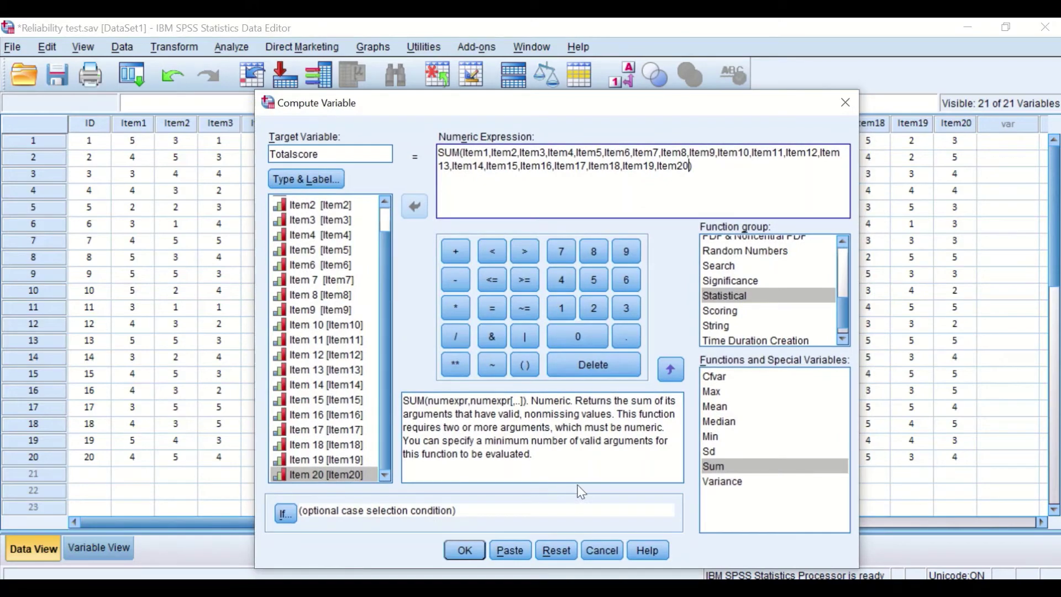
pyautogui.click(464, 550)
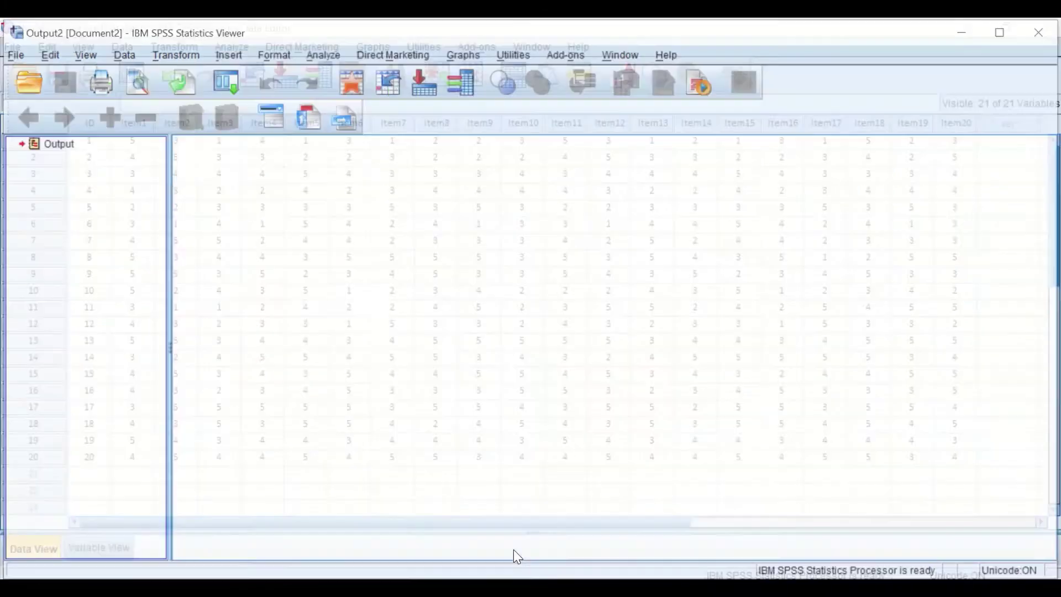
pyautogui.click(965, 30)
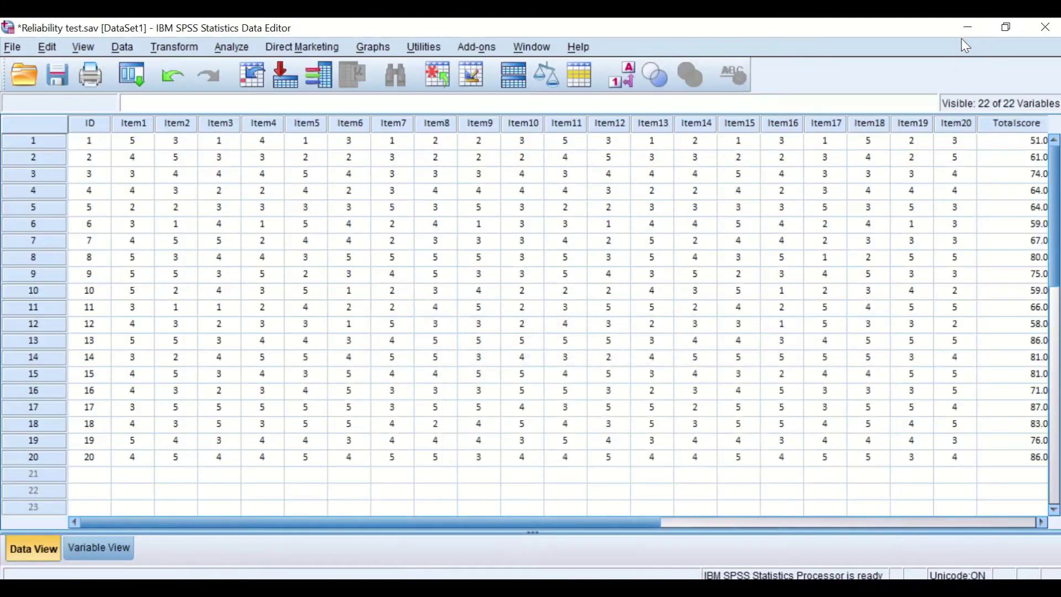
pyautogui.moveTo(604, 522); pyautogui.dragTo(813, 502)
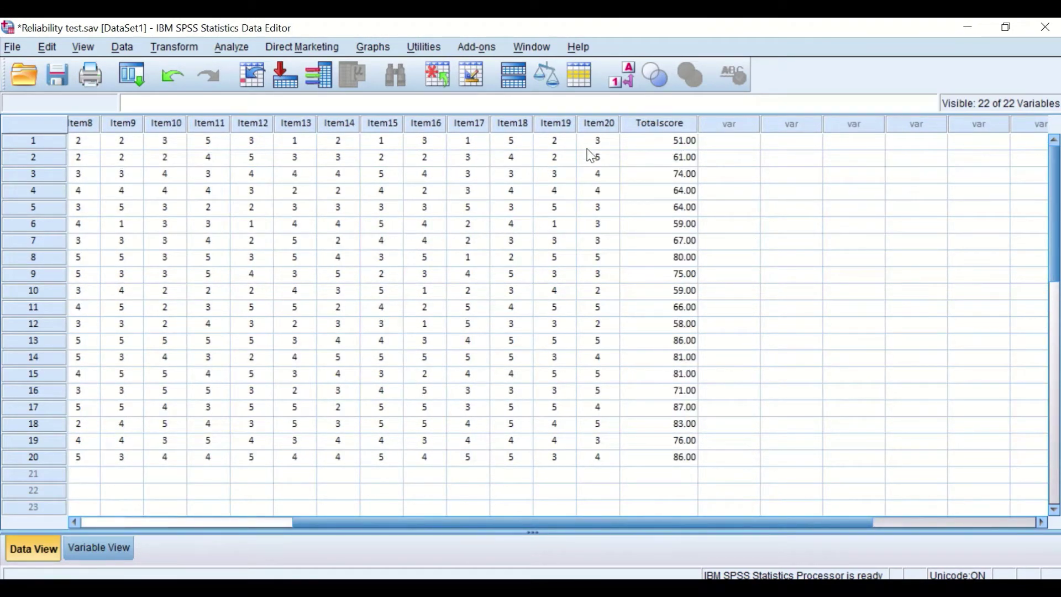
pyautogui.moveTo(788, 522); pyautogui.dragTo(784, 491)
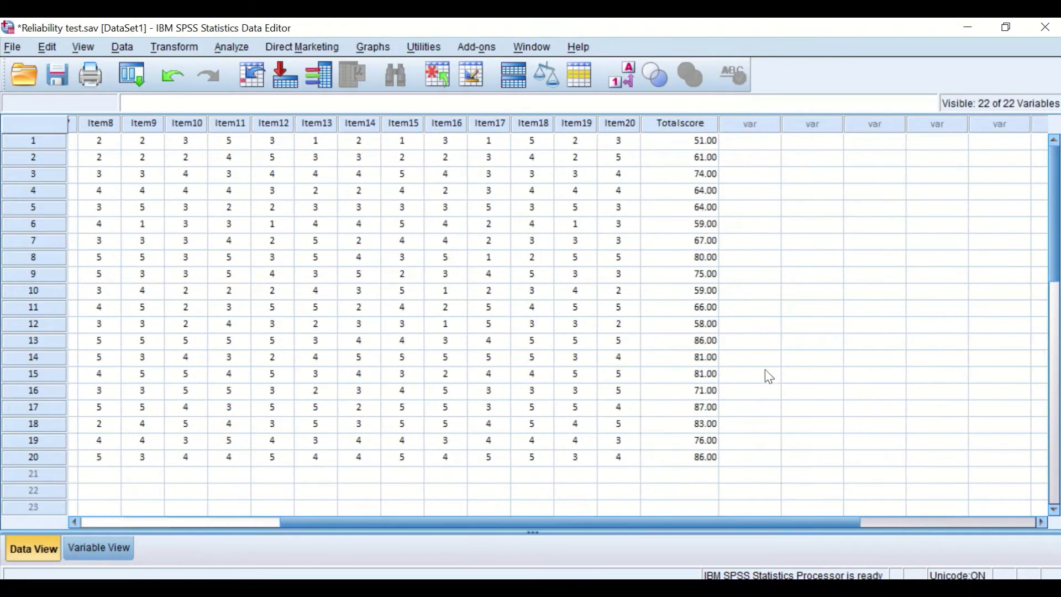
pyautogui.moveTo(704, 519); pyautogui.dragTo(669, 509)
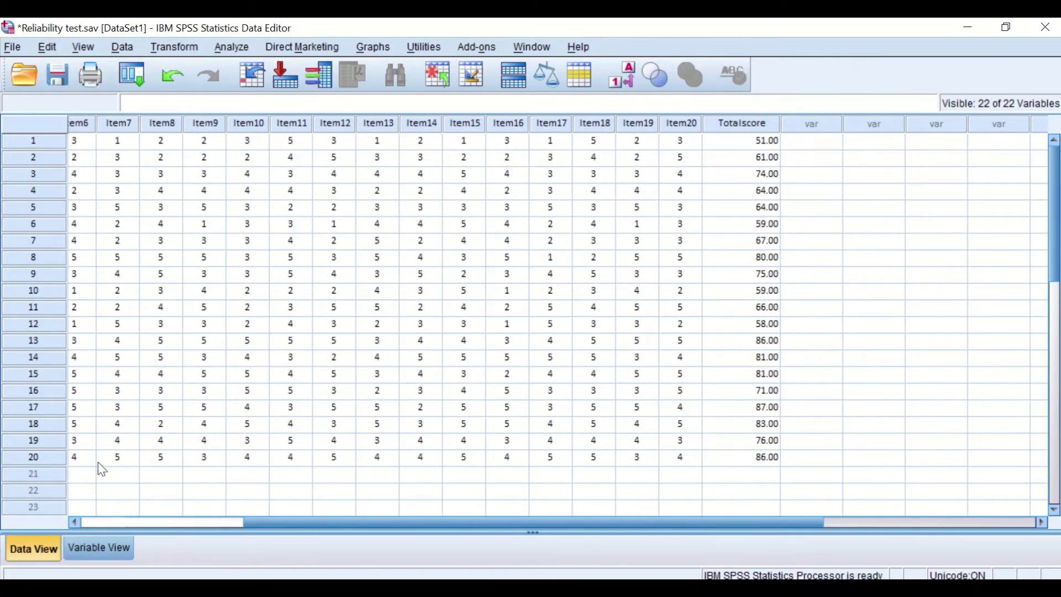
# In the variable definitions, set Totalscore's column width to 6 and its alignment to Center.
pyautogui.click(103, 547)
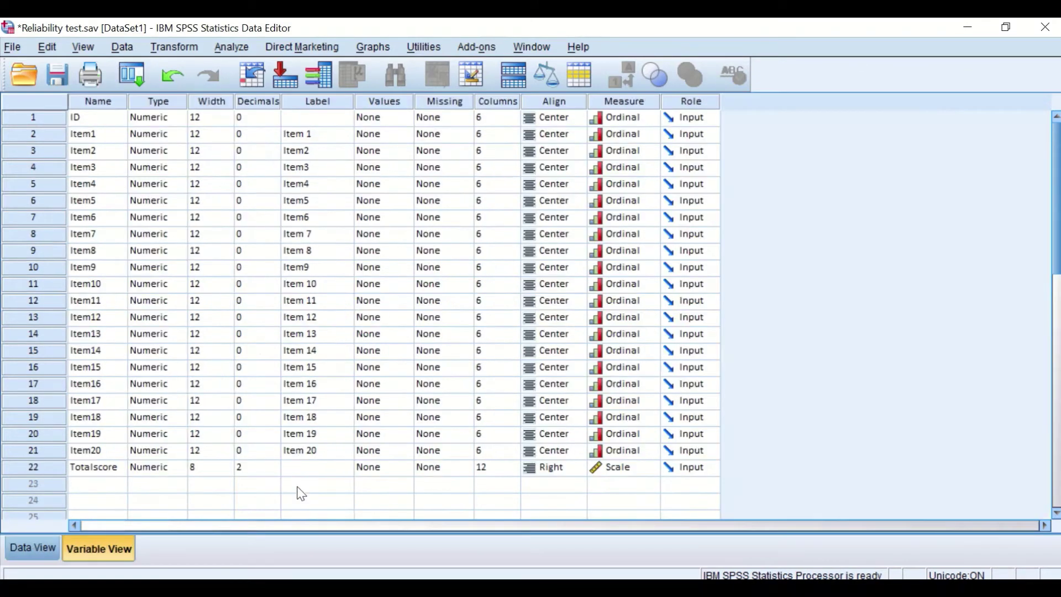
pyautogui.click(493, 469)
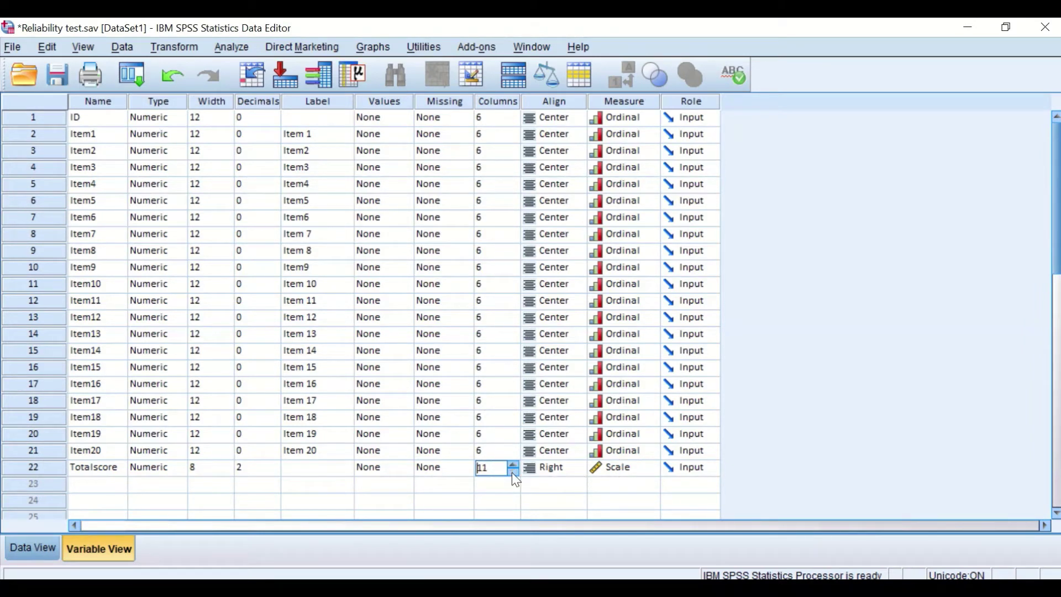
pyautogui.click(513, 471)
pyautogui.click(513, 472)
pyautogui.click(549, 469)
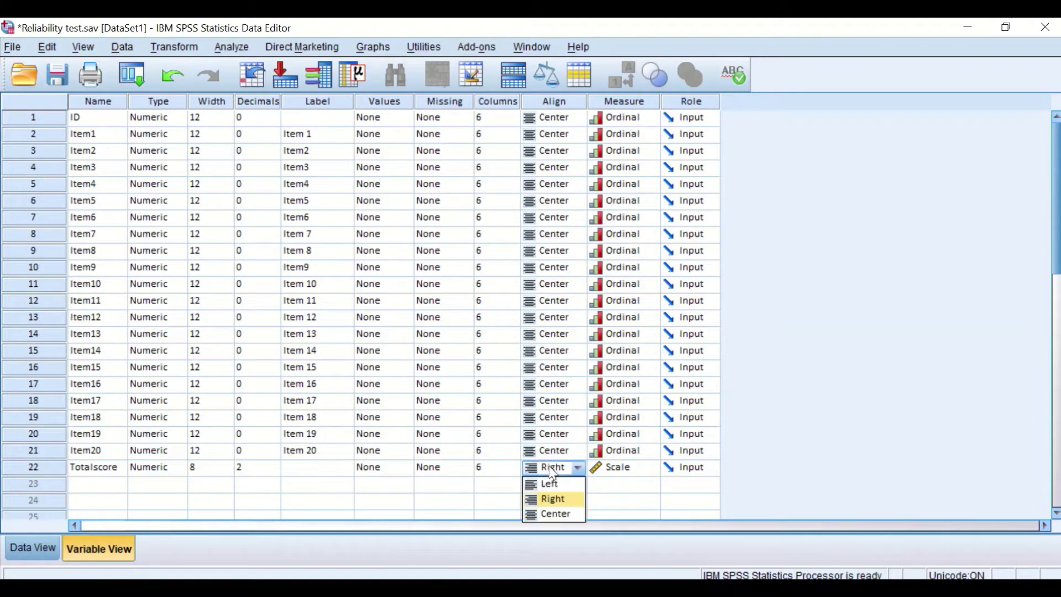
pyautogui.click(554, 513)
# Set Totalscore's decimals to 0 and review the total scores in the data grid.
pyautogui.click(265, 474)
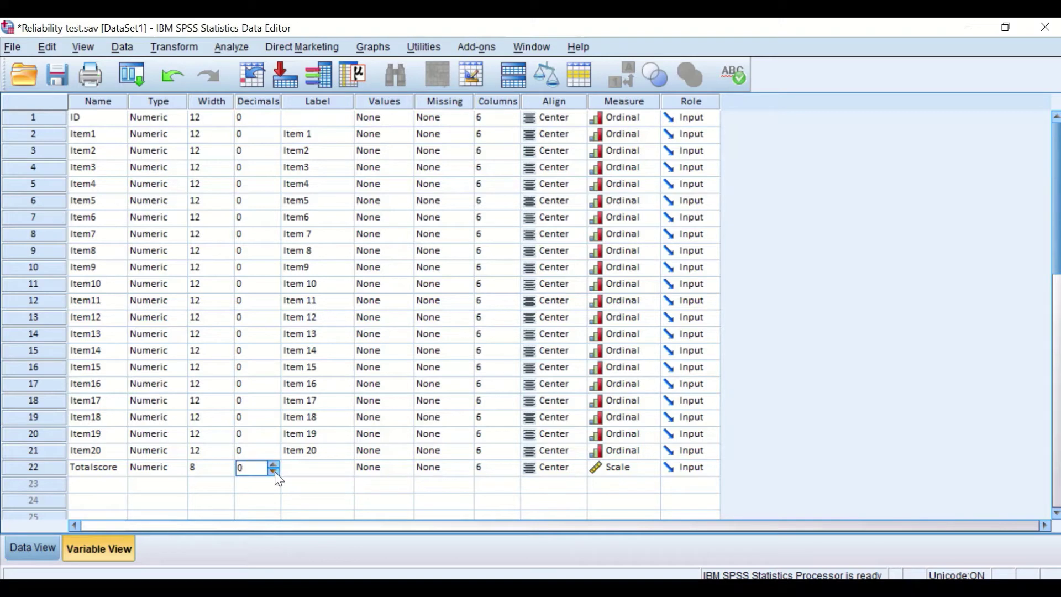
pyautogui.click(22, 550)
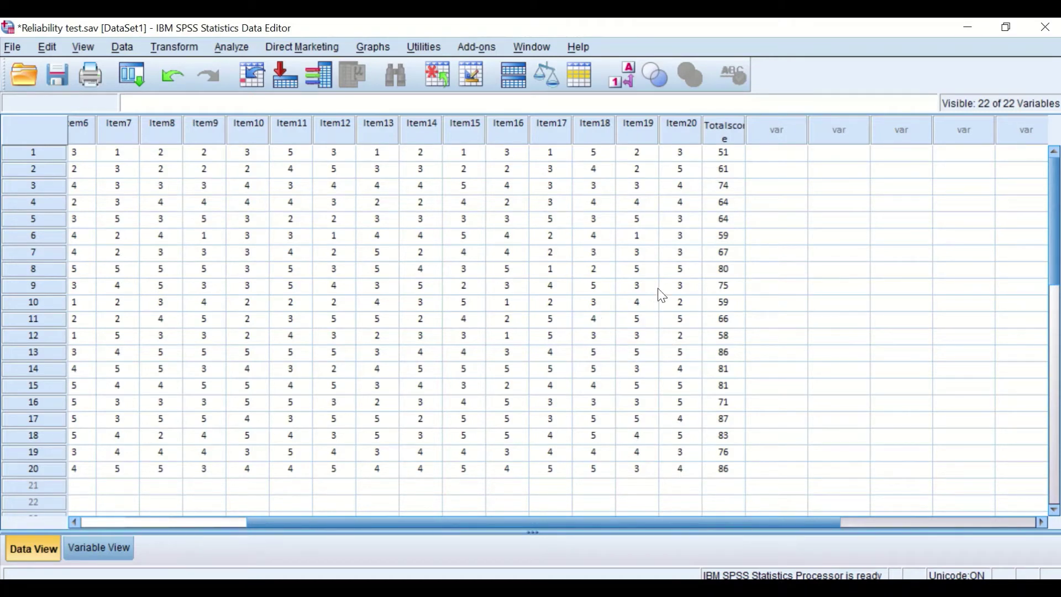
pyautogui.scroll(-1, 682, 277)
pyautogui.scroll(1, 684, 278)
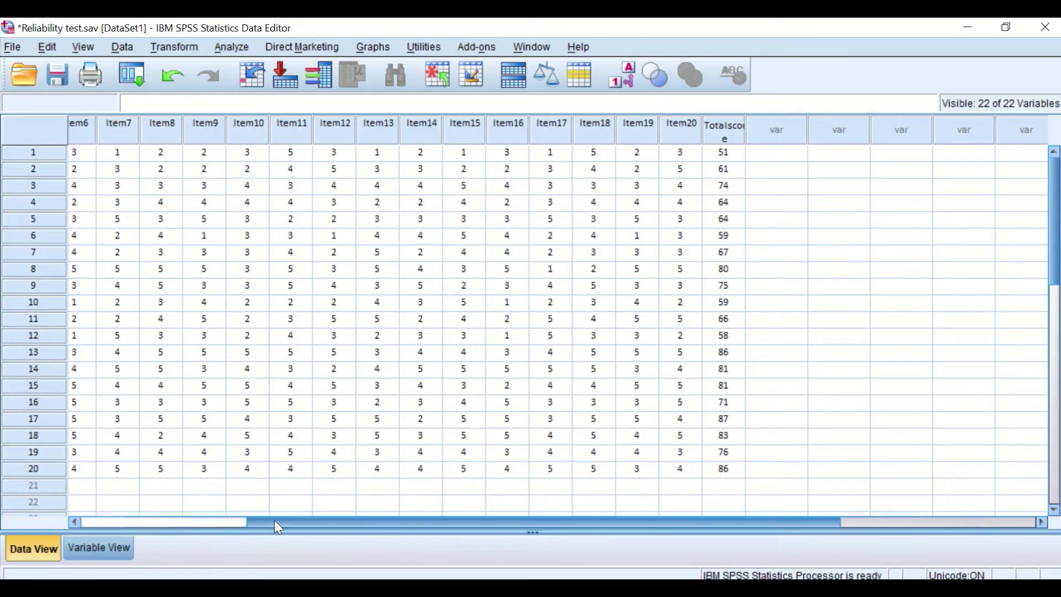
pyautogui.moveTo(275, 521); pyautogui.dragTo(106, 513)
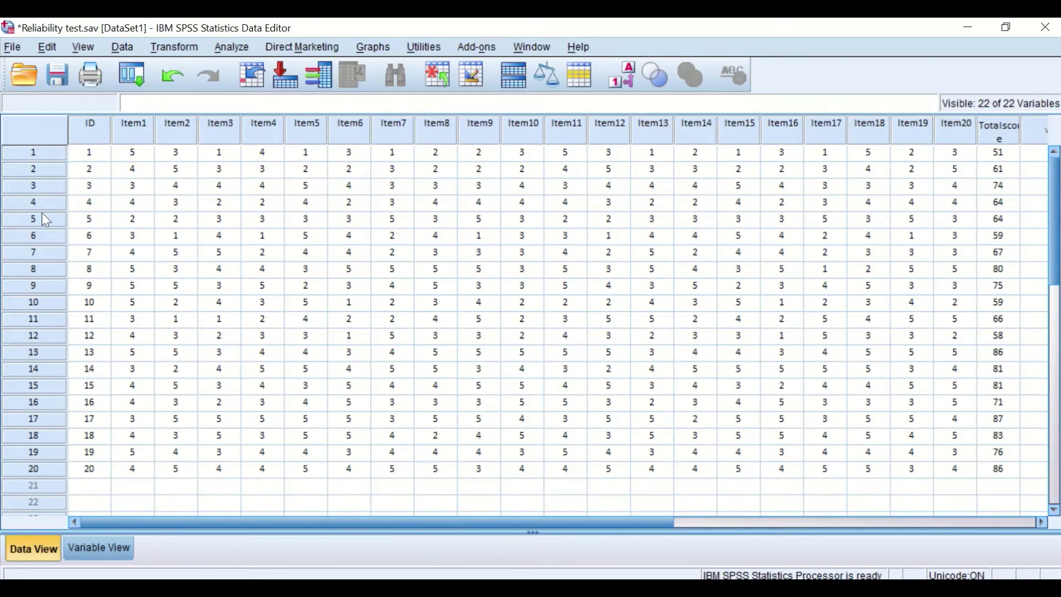
# Start a Transpose of the dataset with Item1 through Item20 and Totalscore as the variables, leaving ID out.
pyautogui.click(120, 48)
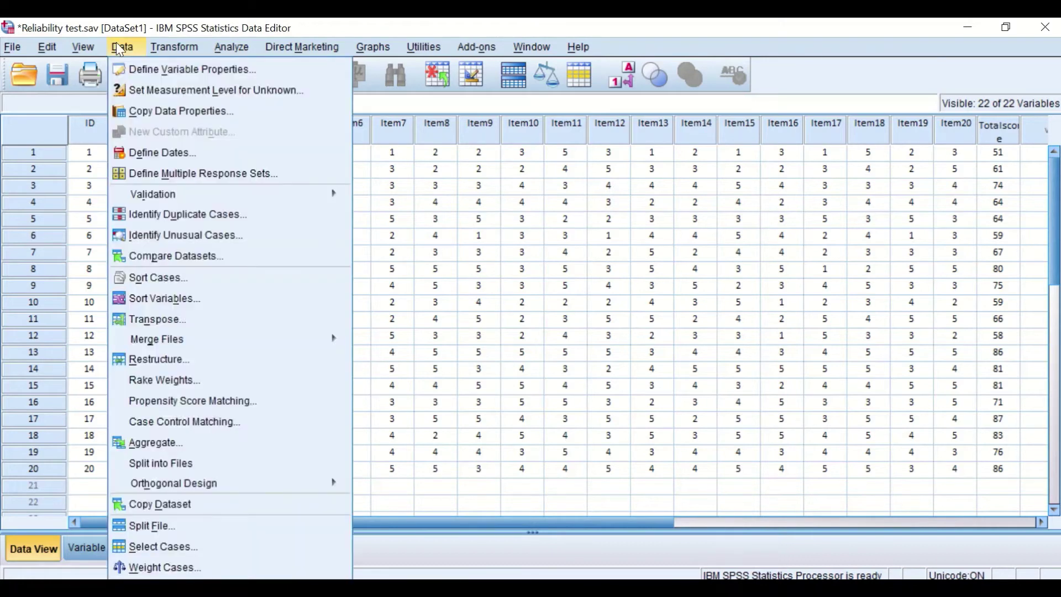
pyautogui.click(163, 320)
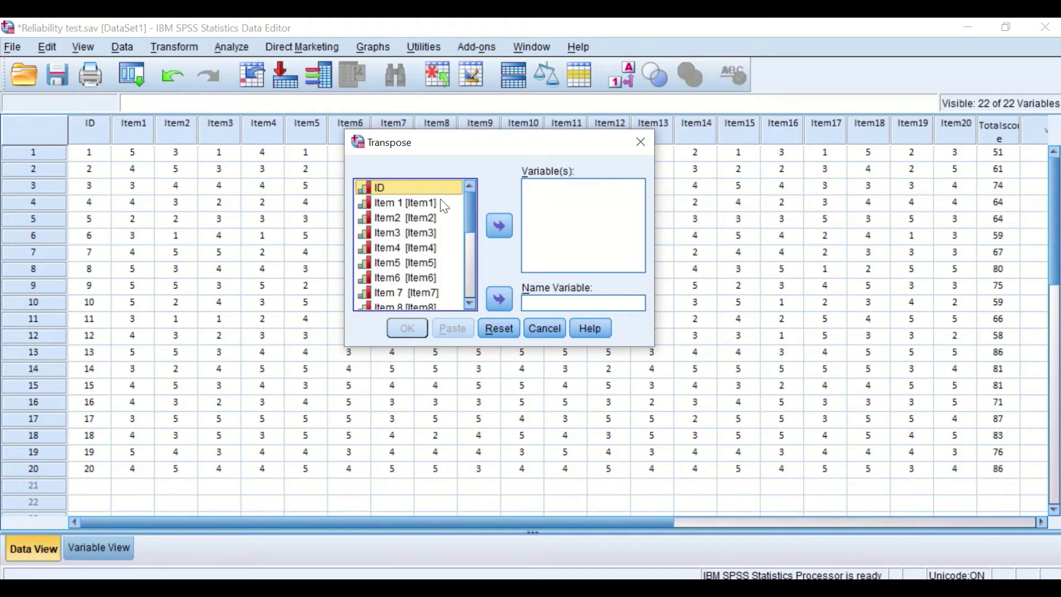
pyautogui.moveTo(470, 201)
pyautogui.mouseDown()
pyautogui.moveTo(471, 219)
pyautogui.moveTo(466, 194)
pyautogui.mouseUp()
pyautogui.click(407, 207)
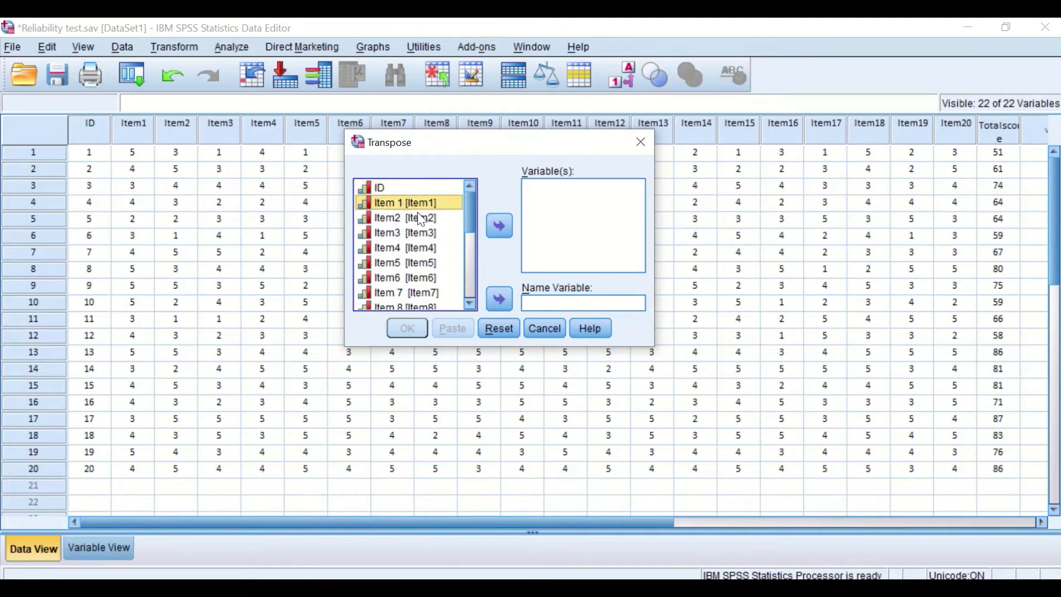
pyautogui.hotkey('ctrl', 'a')
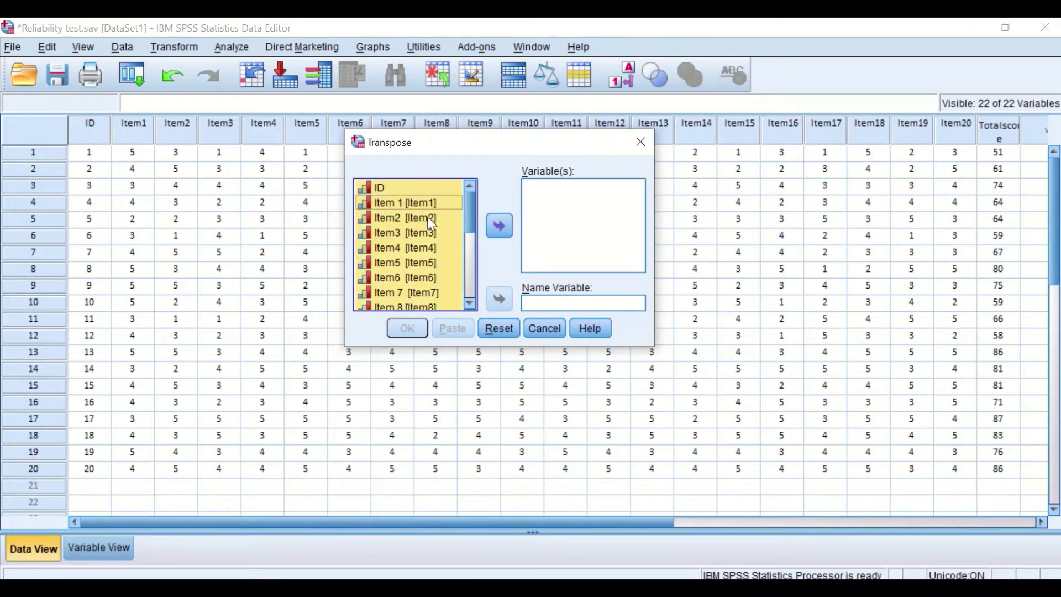
pyautogui.keyDown('ctrl'); pyautogui.click(403, 188); pyautogui.keyUp('ctrl')
pyautogui.moveTo(465, 204); pyautogui.dragTo(466, 284)
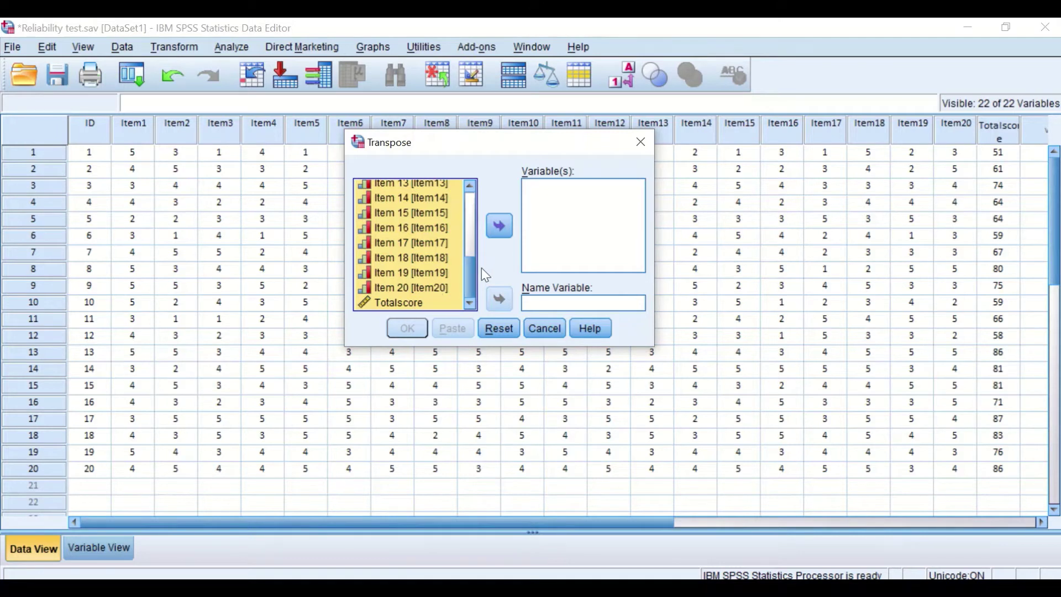
pyautogui.moveTo(466, 274); pyautogui.dragTo(459, 197)
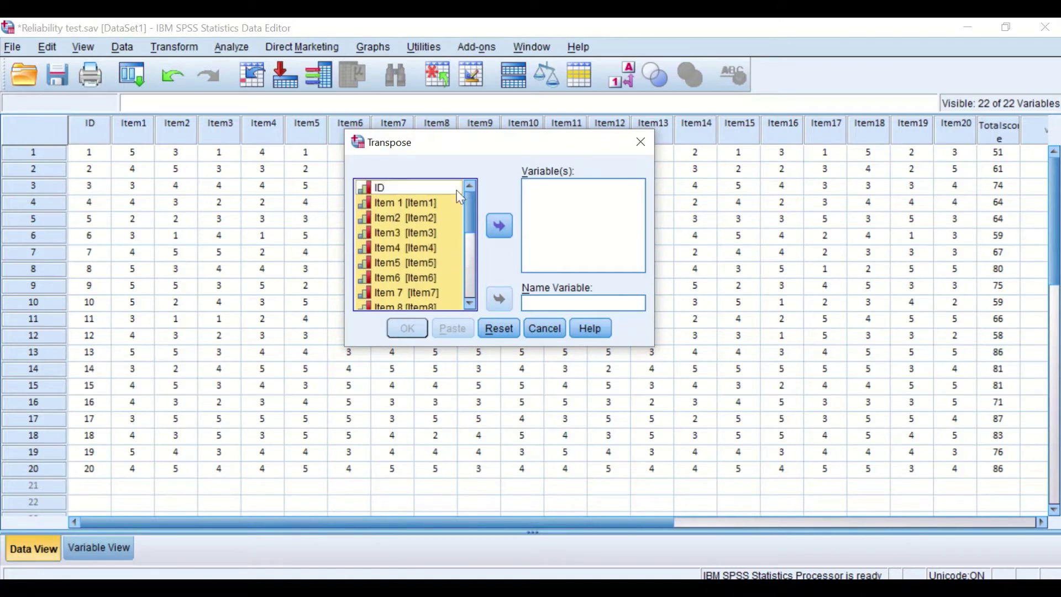
pyautogui.click(501, 226)
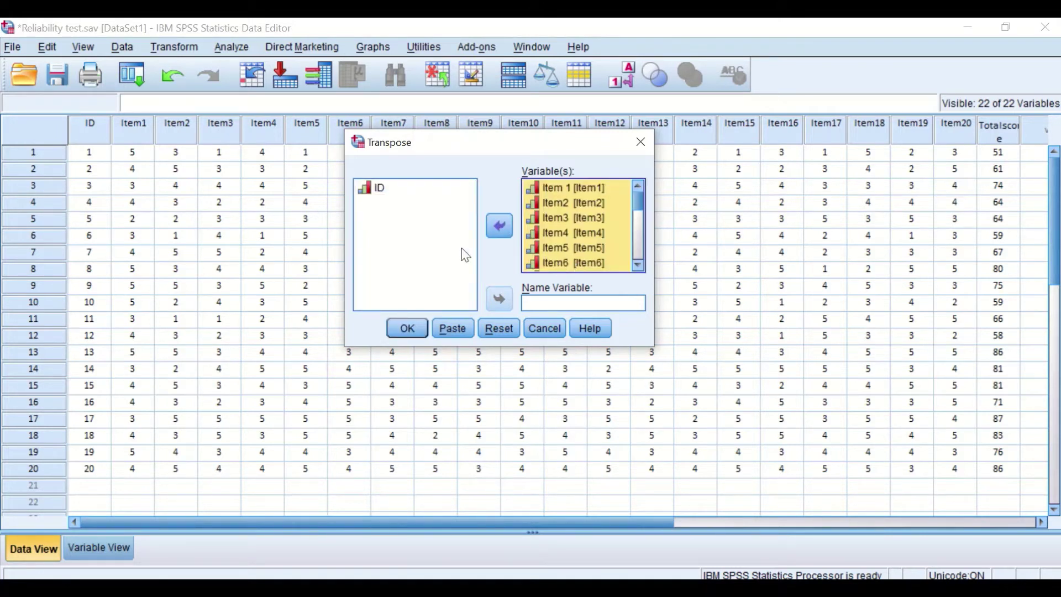
# Assign ID as the name variable of the Transpose and run it.
pyautogui.click(387, 188)
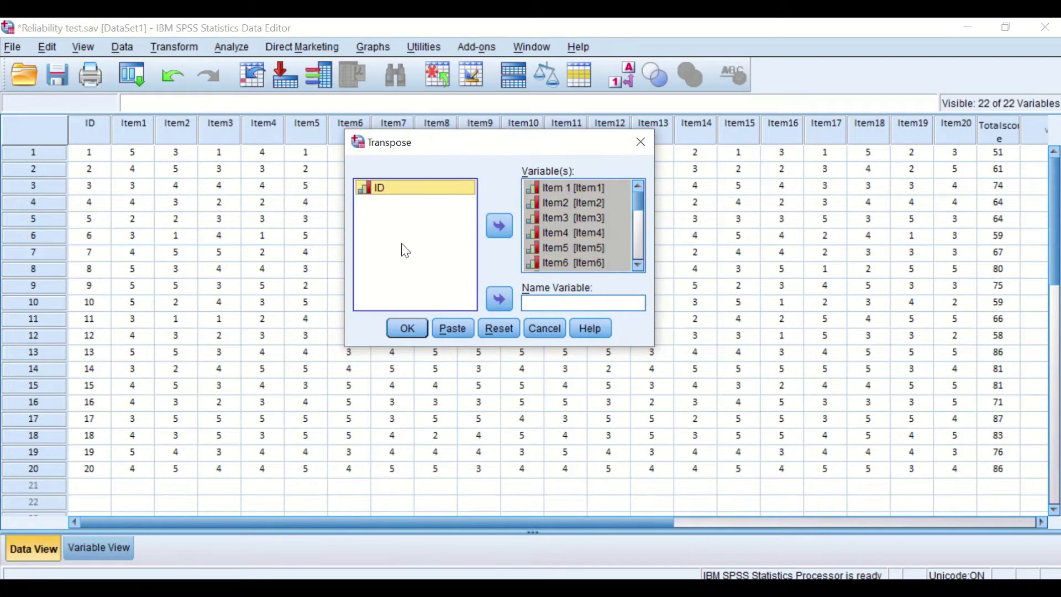
pyautogui.moveTo(379, 184); pyautogui.dragTo(569, 303)
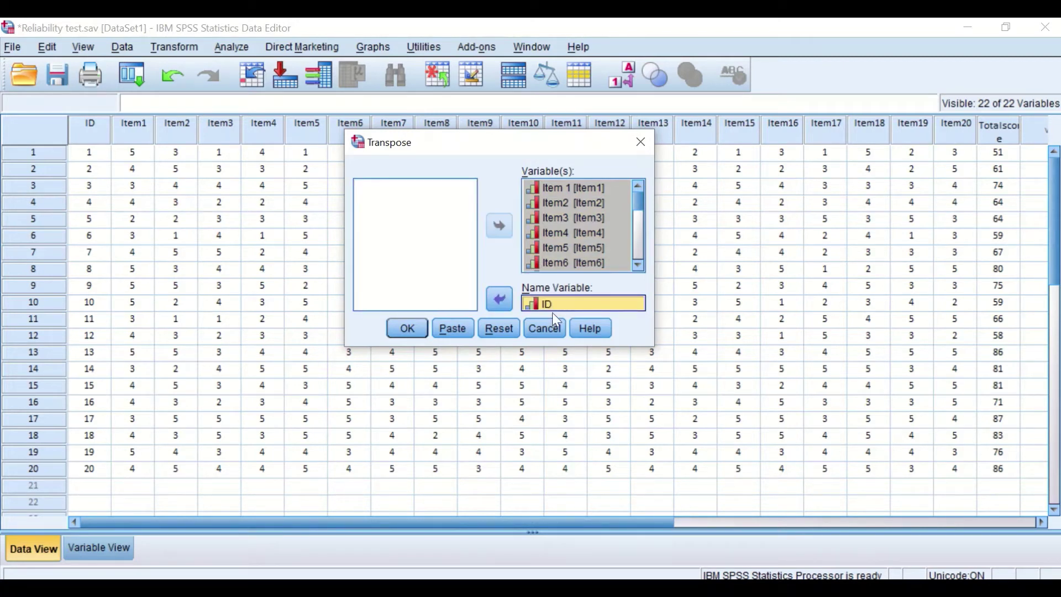
pyautogui.click(420, 327)
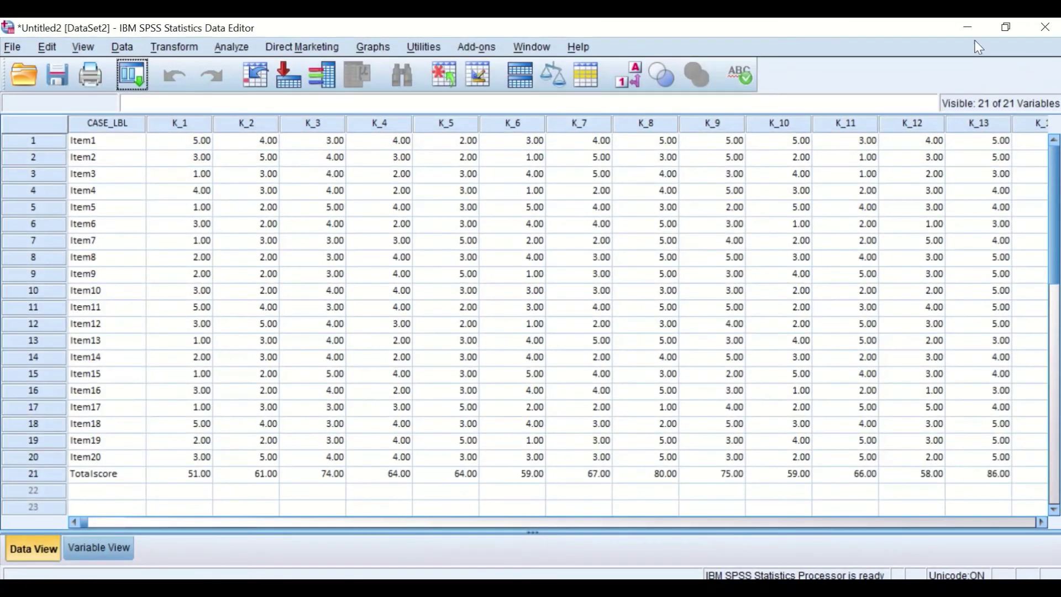
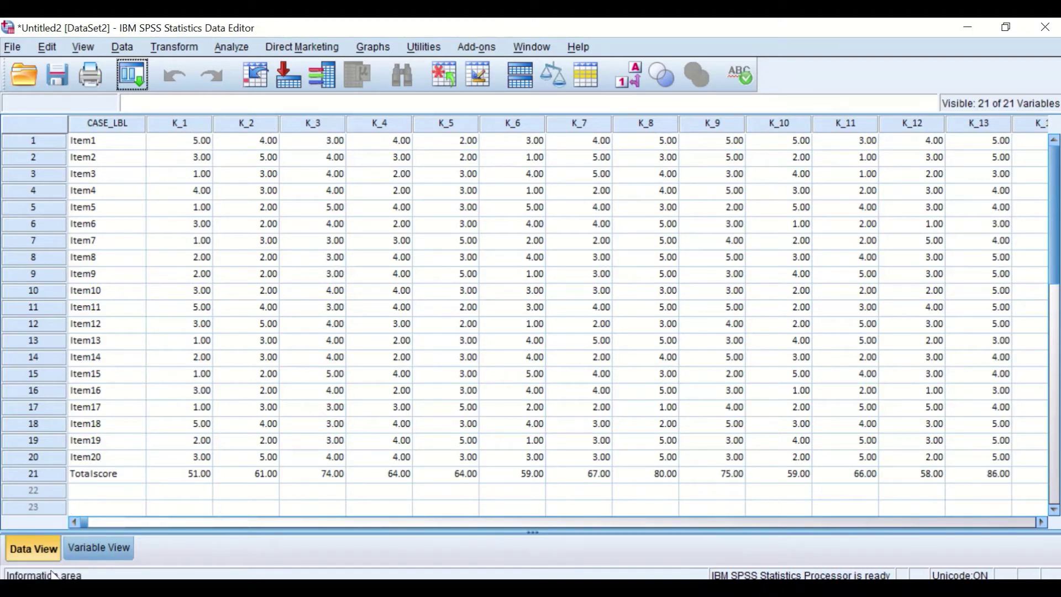
# In the transposed dataset's variable definitions, set the column width to 6 for CASE_LBL and K_1 through K_20.
pyautogui.click(88, 547)
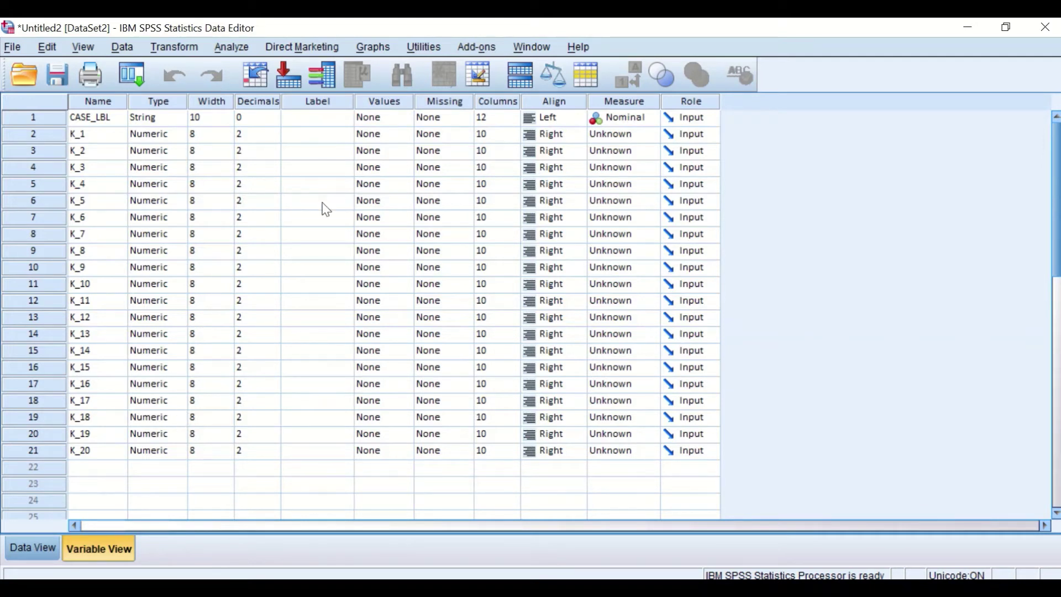
pyautogui.click(504, 117)
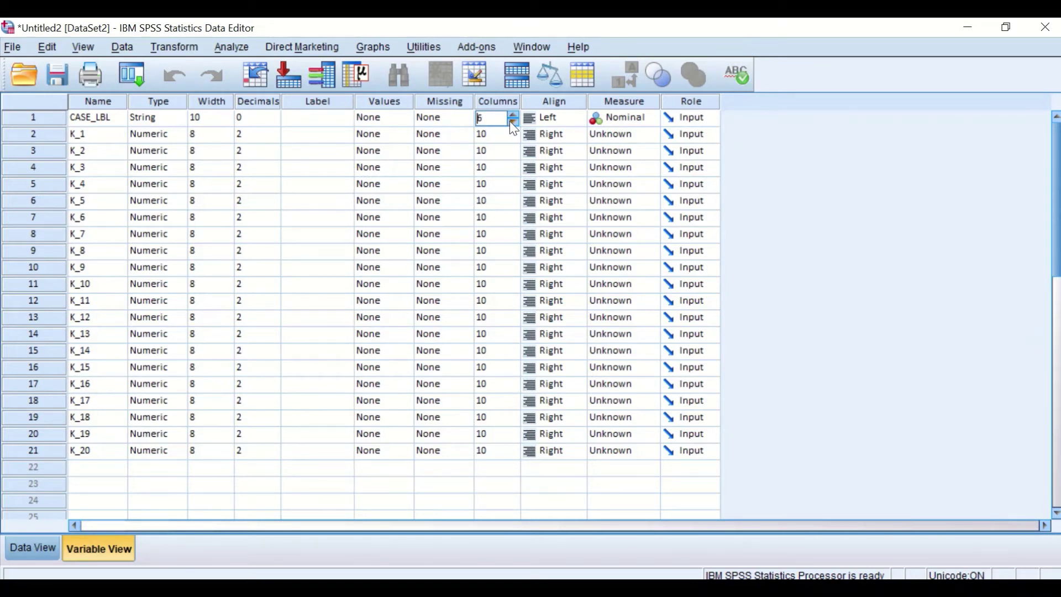
pyautogui.click(510, 121)
pyautogui.click(491, 137)
pyautogui.click(491, 116)
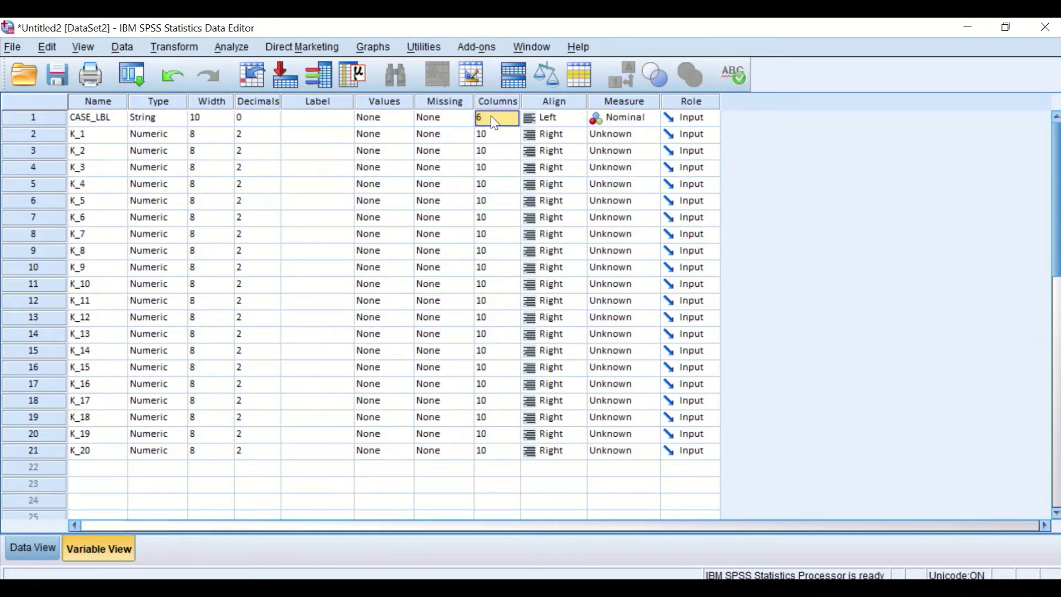
pyautogui.moveTo(497, 134); pyautogui.dragTo(491, 451)
pyautogui.write('6')
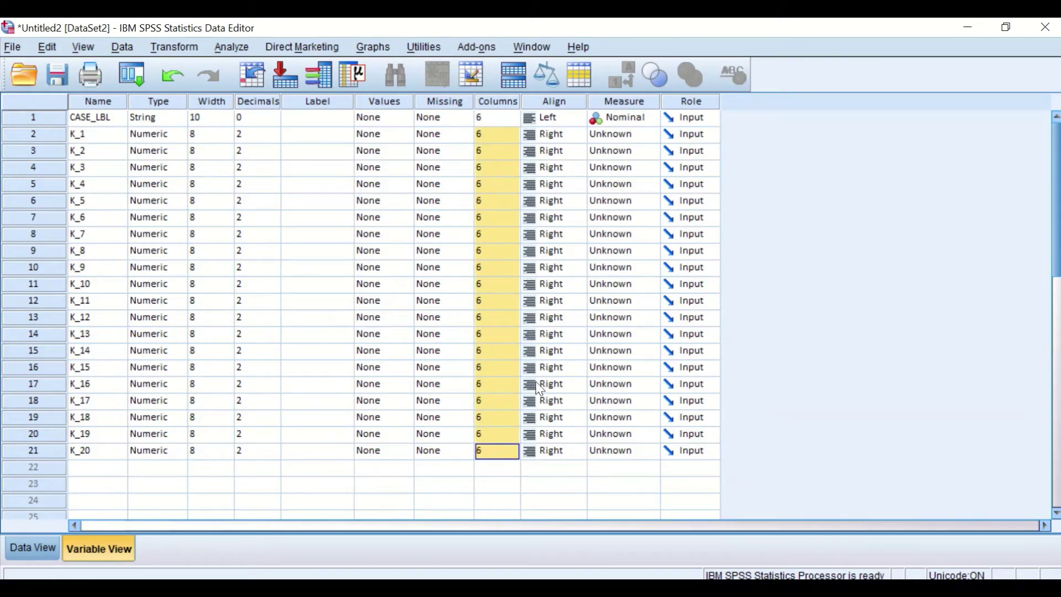
# Set CASE_LBL's alignment to Center and copy that alignment to K_1 through K_20.
pyautogui.click(565, 120)
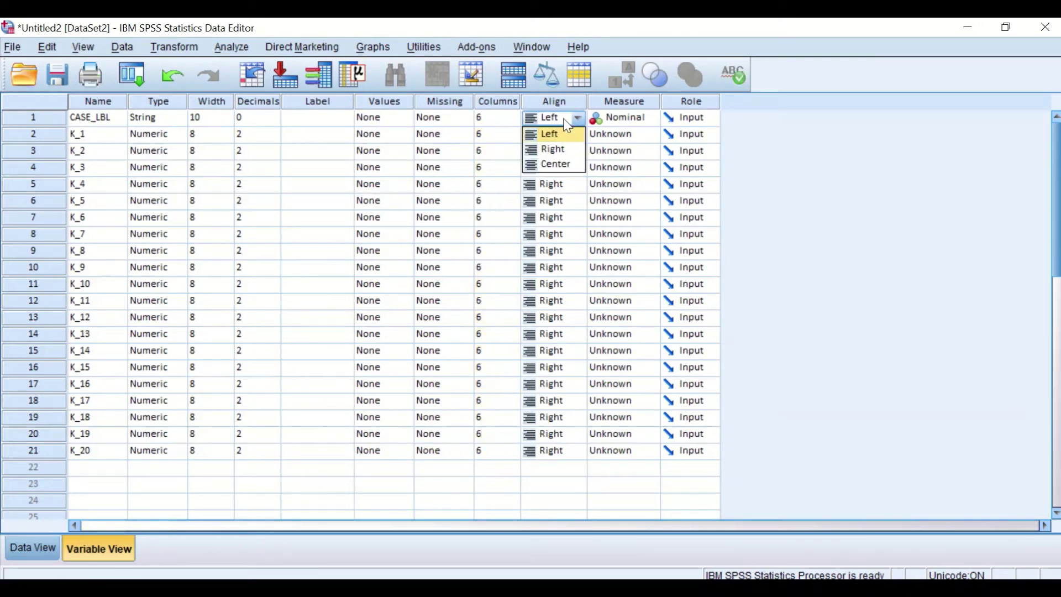
pyautogui.click(553, 161)
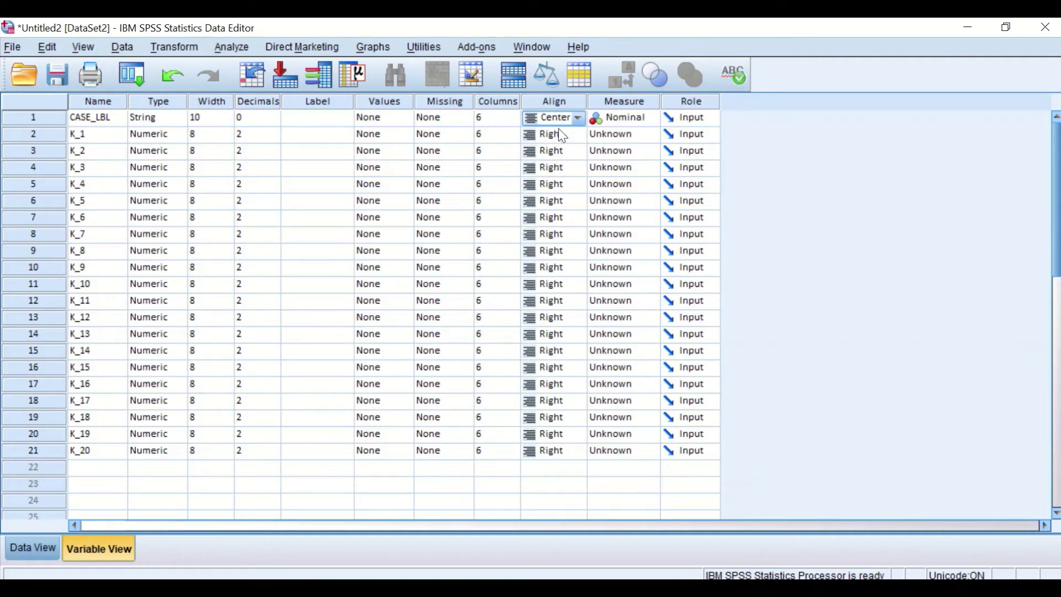
pyautogui.click(529, 121)
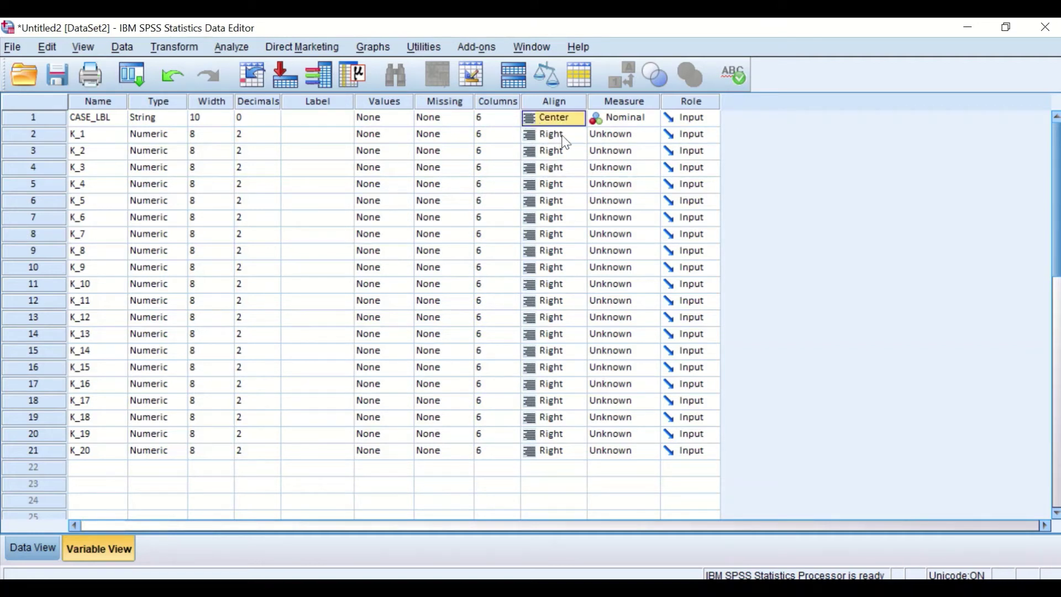
pyautogui.moveTo(564, 138); pyautogui.dragTo(549, 450)
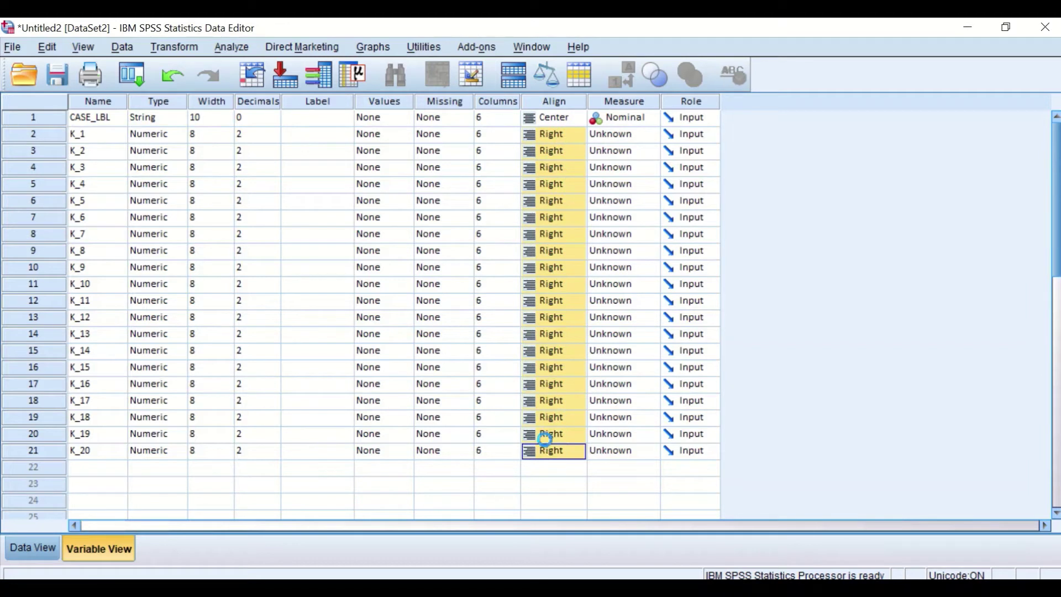
pyautogui.hotkey('ctrl', 'v')
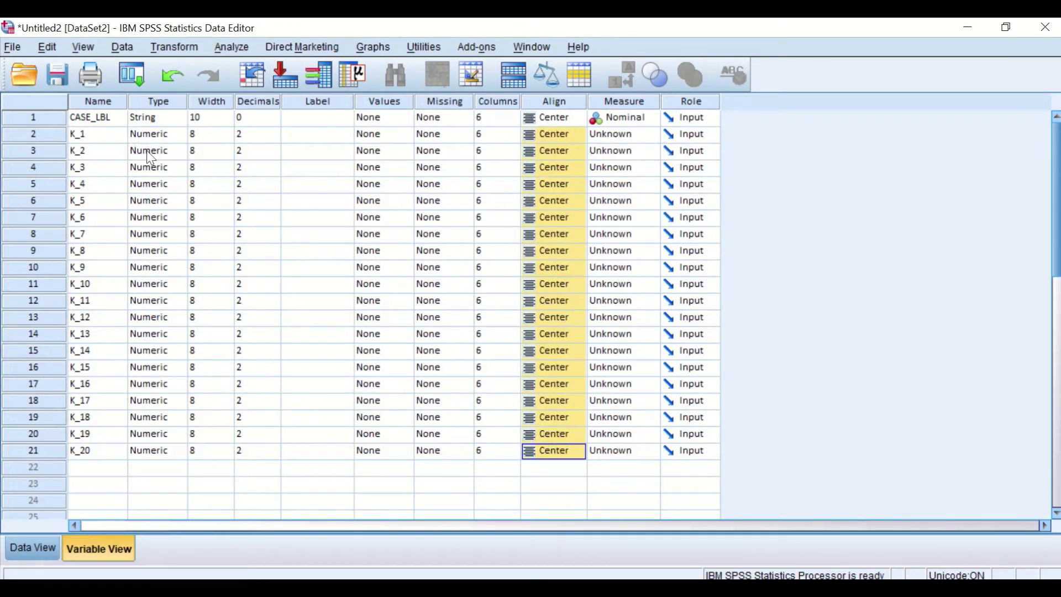
# Replace every "K_" with "S" in the variable names of the transposed dataset.
pyautogui.click(83, 98)
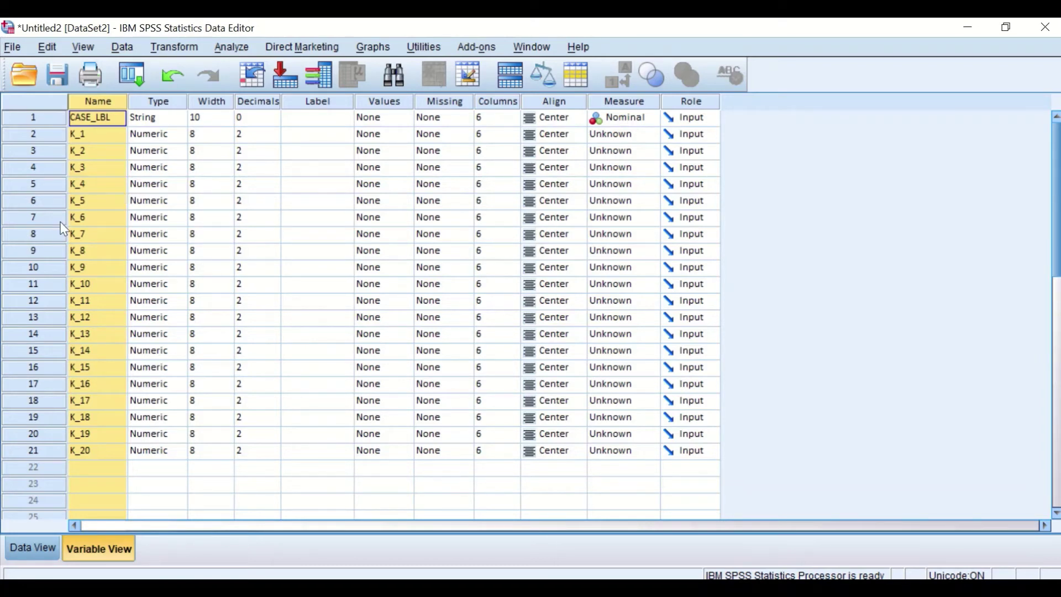
pyautogui.hotkey('ctrl', 'f')
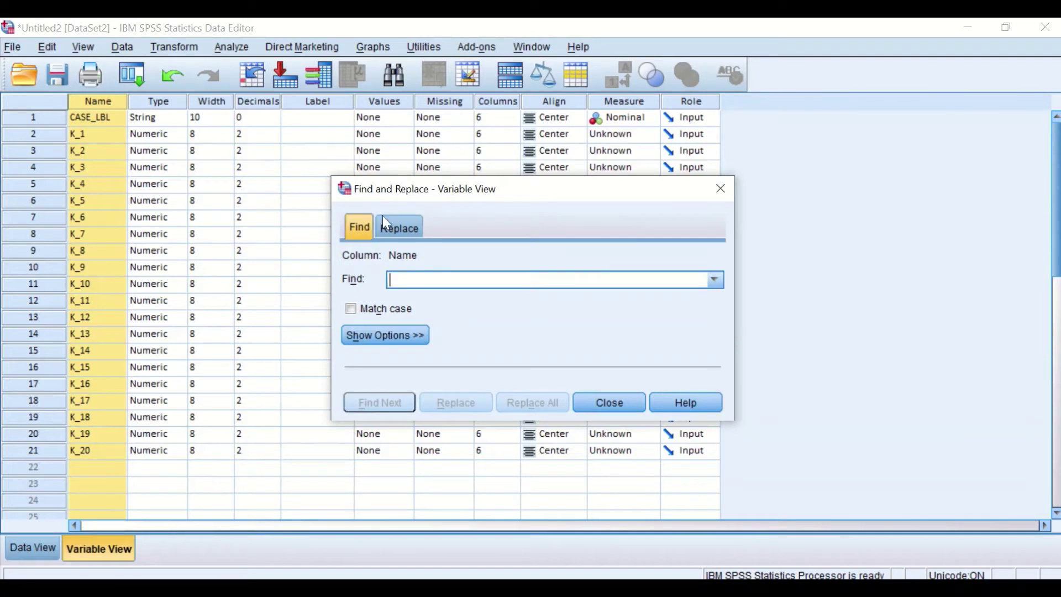
pyautogui.click(399, 228)
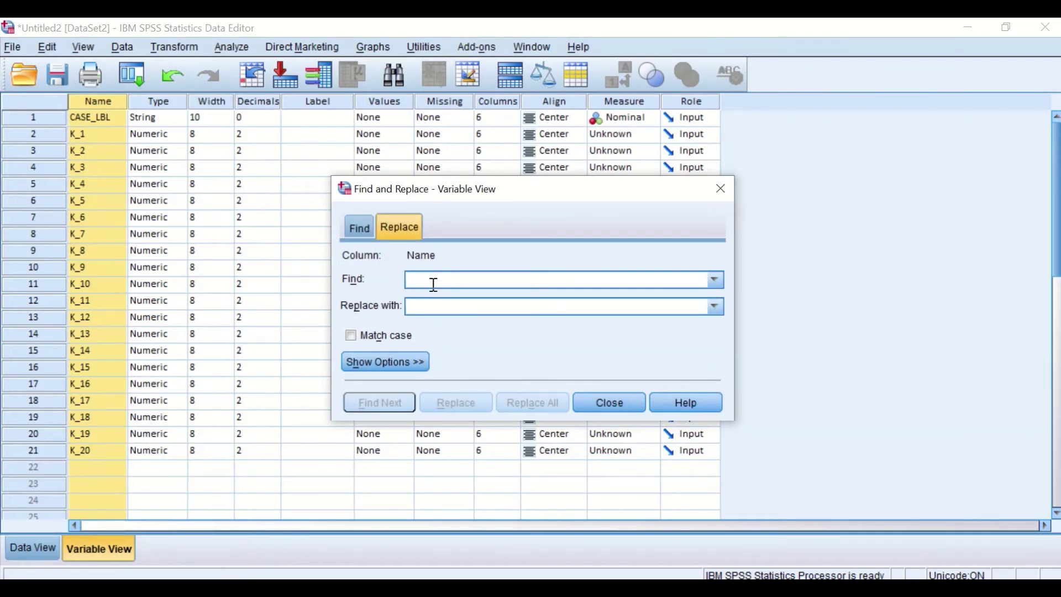
pyautogui.write('k')
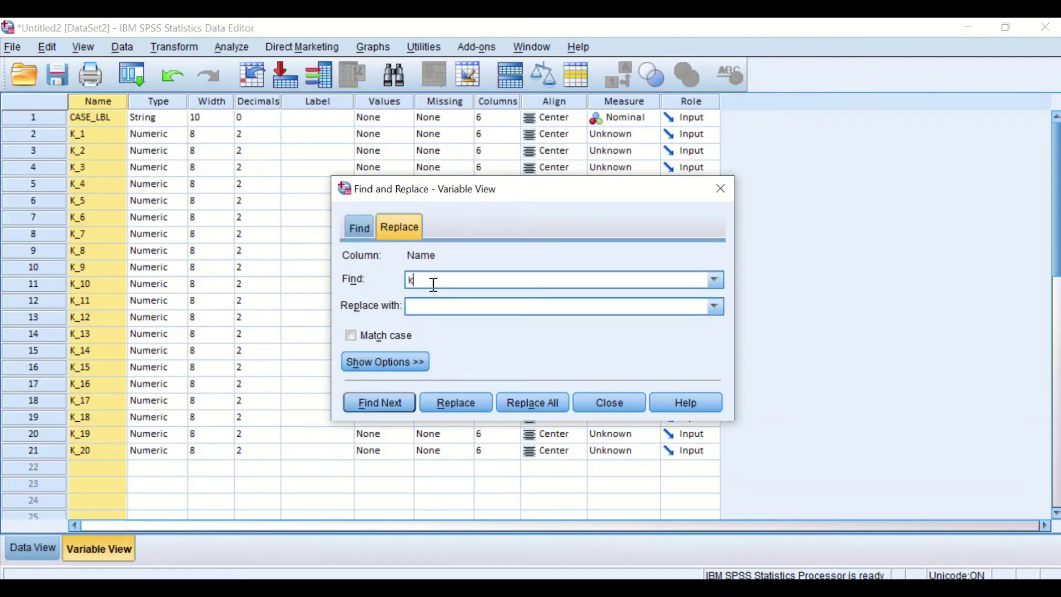
pyautogui.write('_')
pyautogui.click(452, 304)
pyautogui.write('S')
pyautogui.click(414, 280)
pyautogui.press('BackSpace')
pyautogui.write('K')
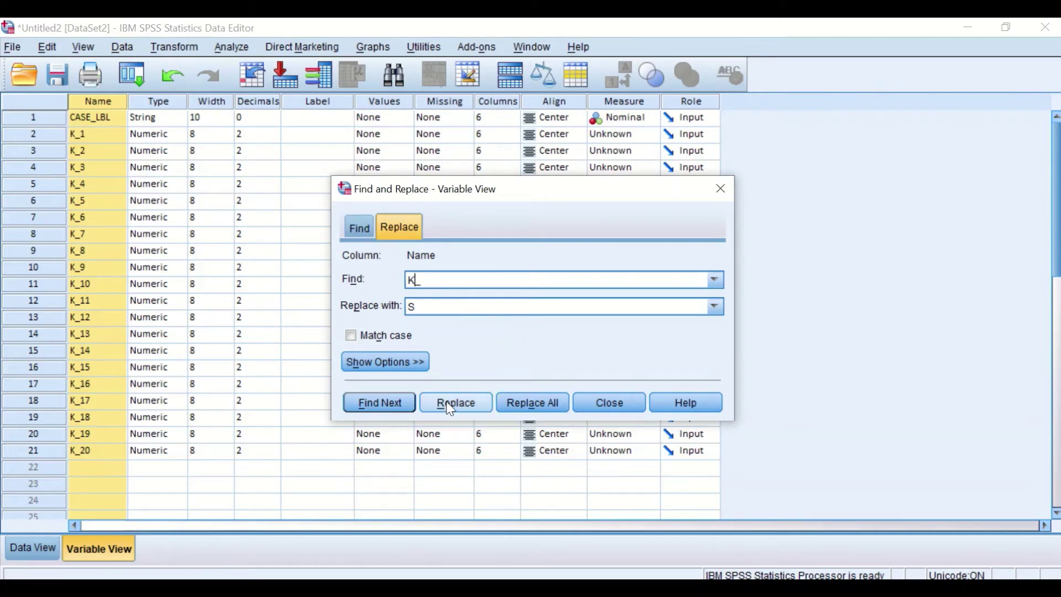
pyautogui.click(524, 404)
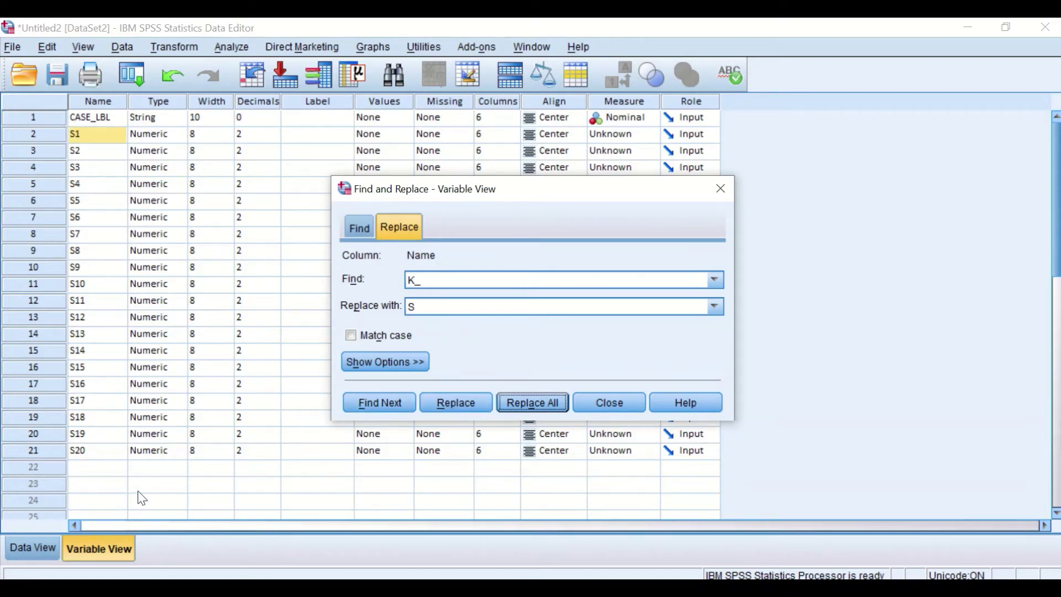
pyautogui.click(610, 403)
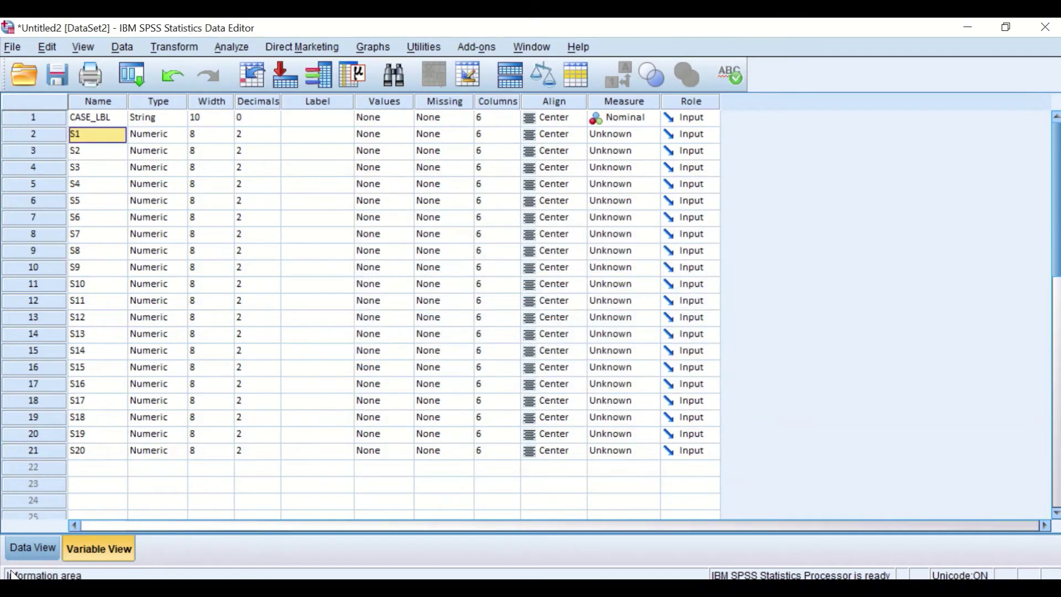
# Review the transposed data, switch to PowerPoint to examine the Cronbach's alpha equation on slide 2, and return to SPSS.
pyautogui.click(32, 548)
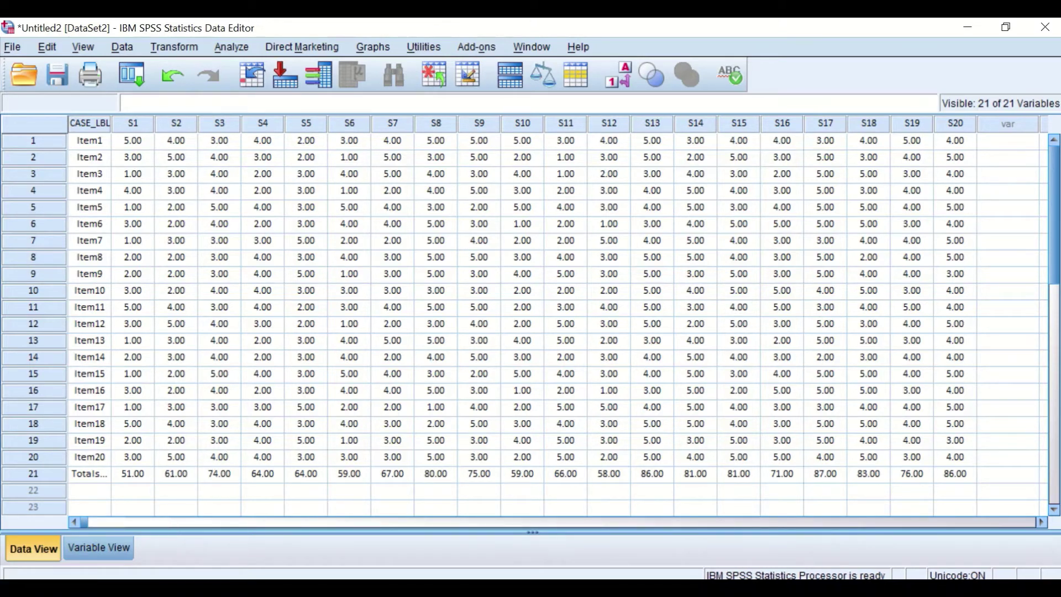
pyautogui.hotkey('alt', 'Tab')
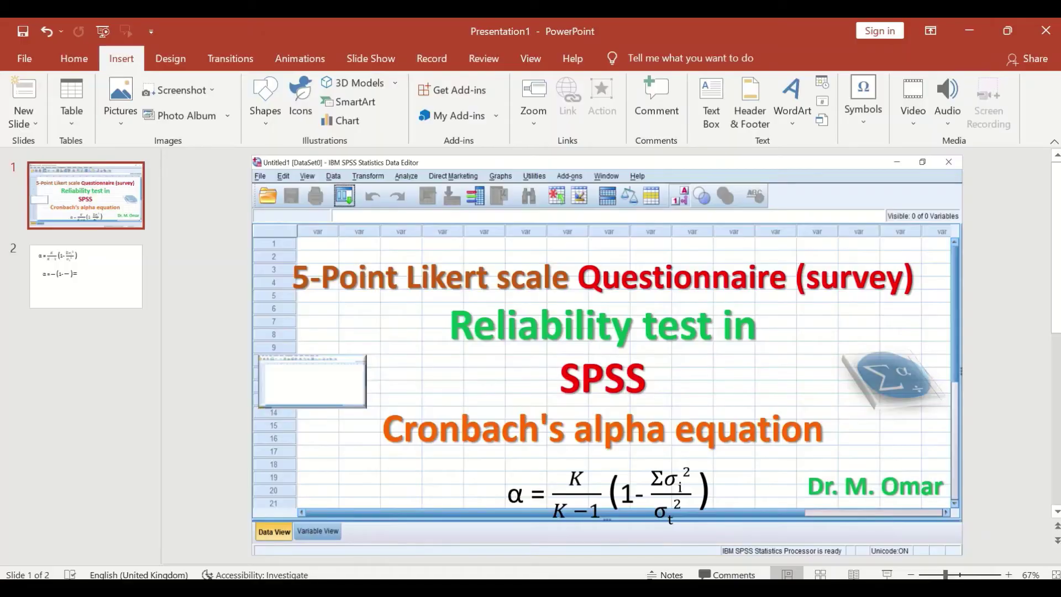
pyautogui.click(98, 257)
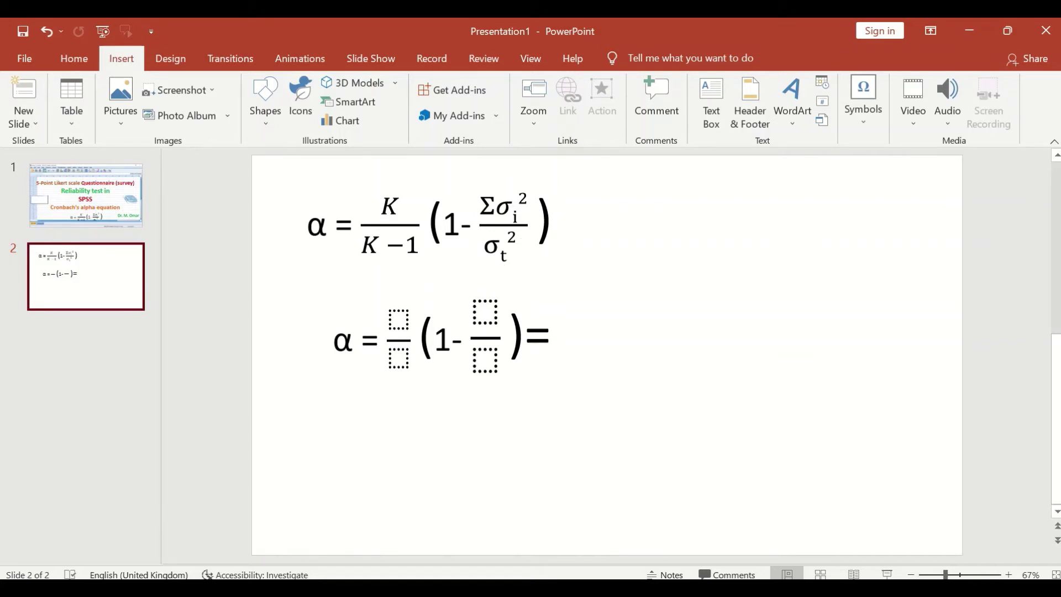
pyautogui.click(829, 541)
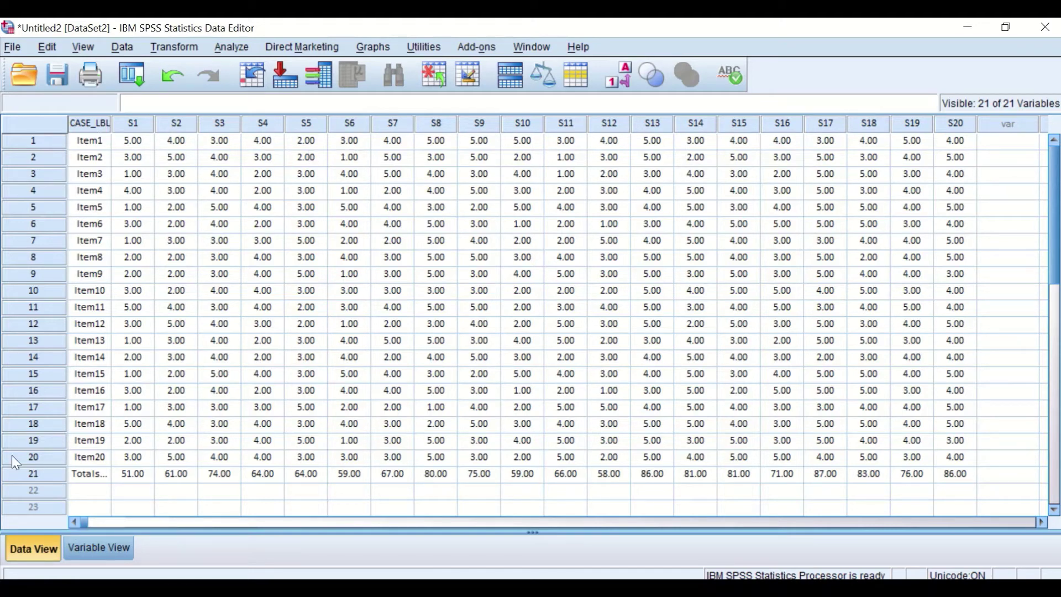
# Start a Compute Variable with target variable Variance and the statistical function VARIANCE as its expression.
pyautogui.click(177, 50)
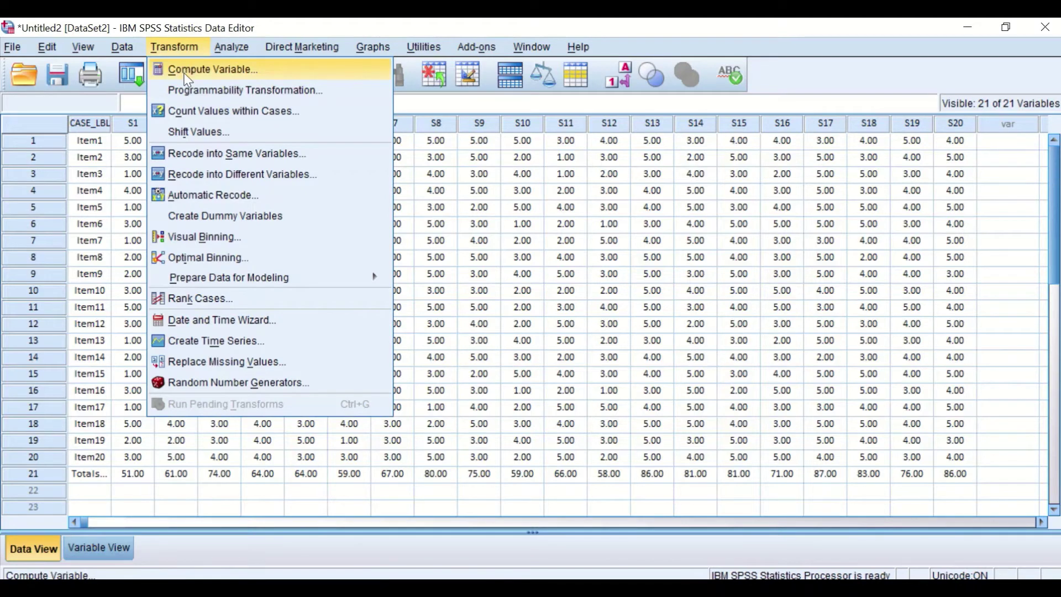
pyautogui.click(185, 71)
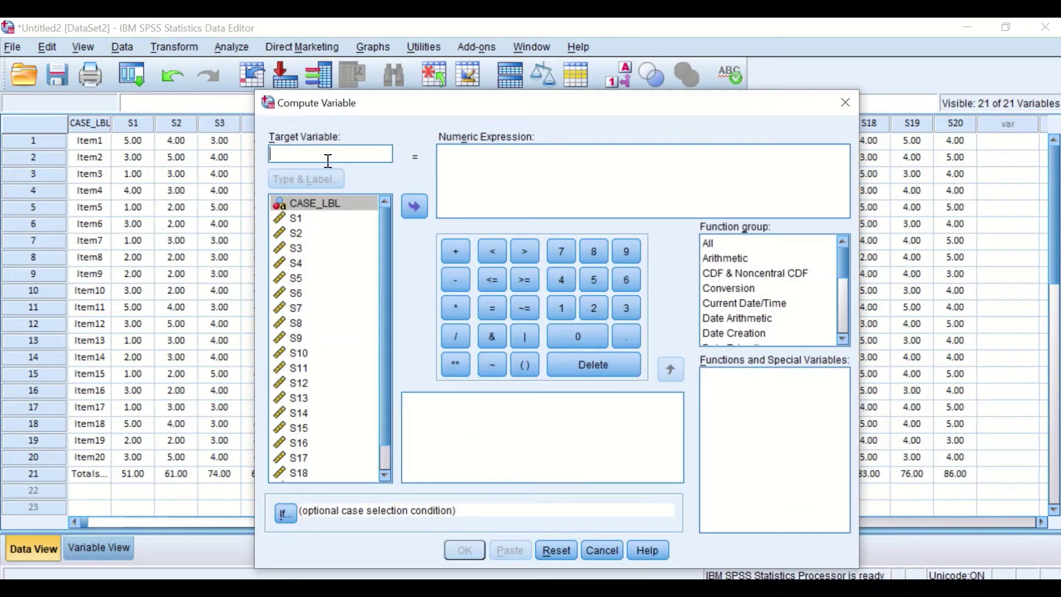
pyautogui.write('Va')
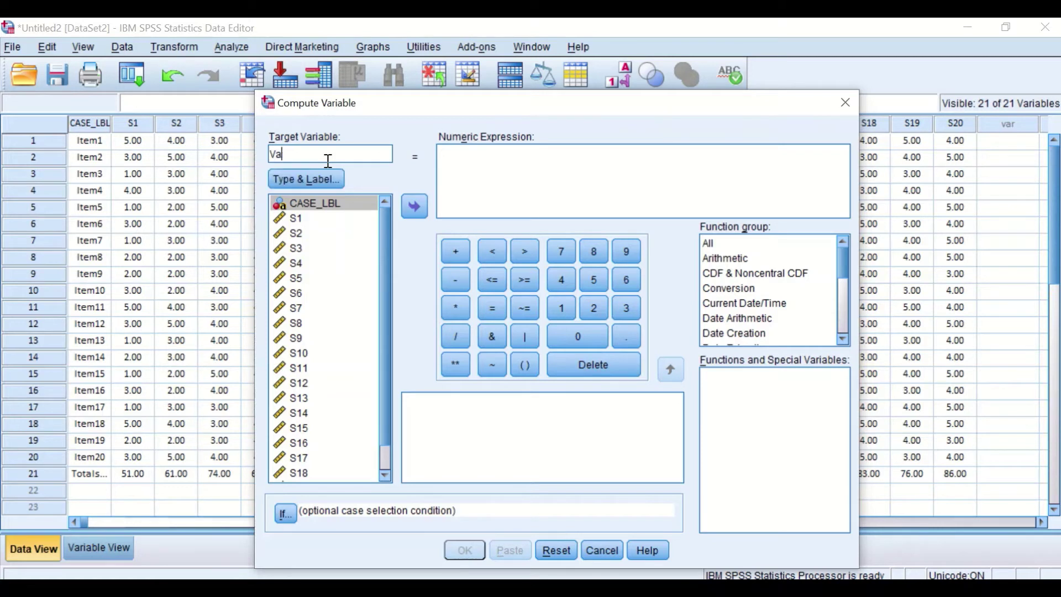
pyautogui.write('riance')
pyautogui.click(710, 246)
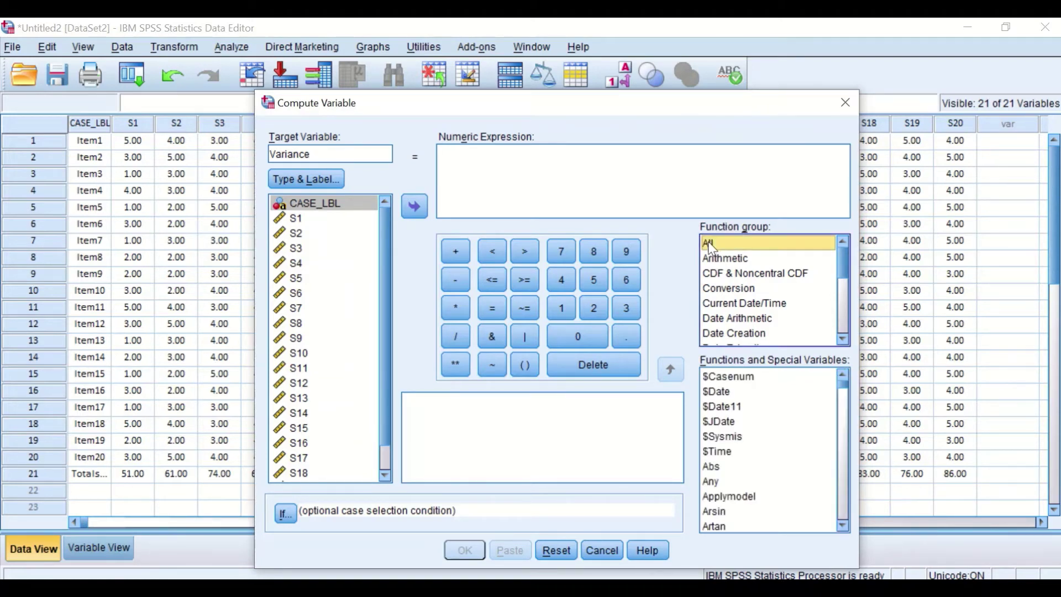
pyautogui.scroll(-4, 748, 269)
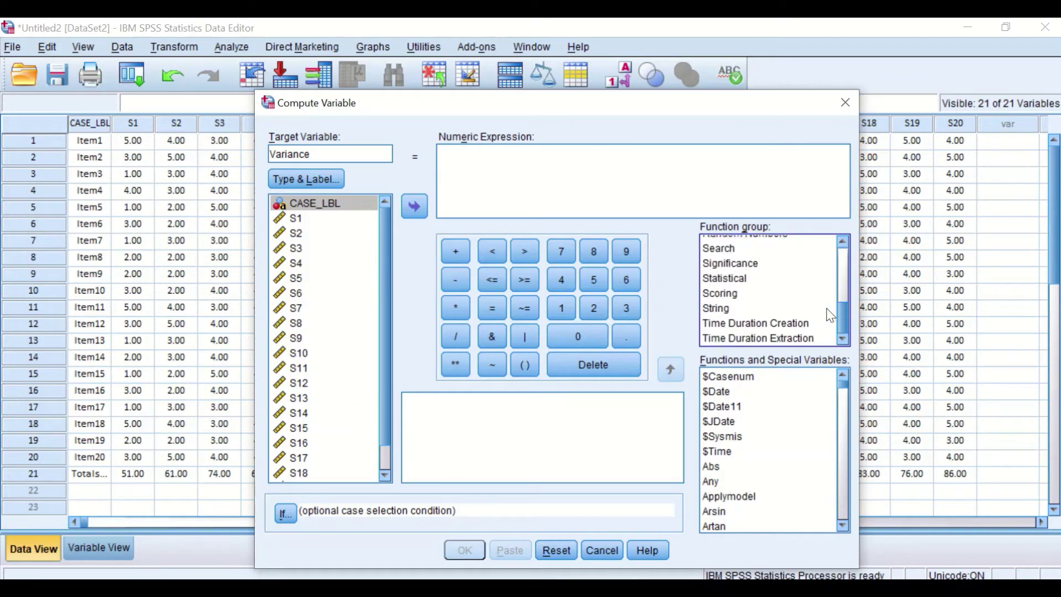
pyautogui.click(741, 280)
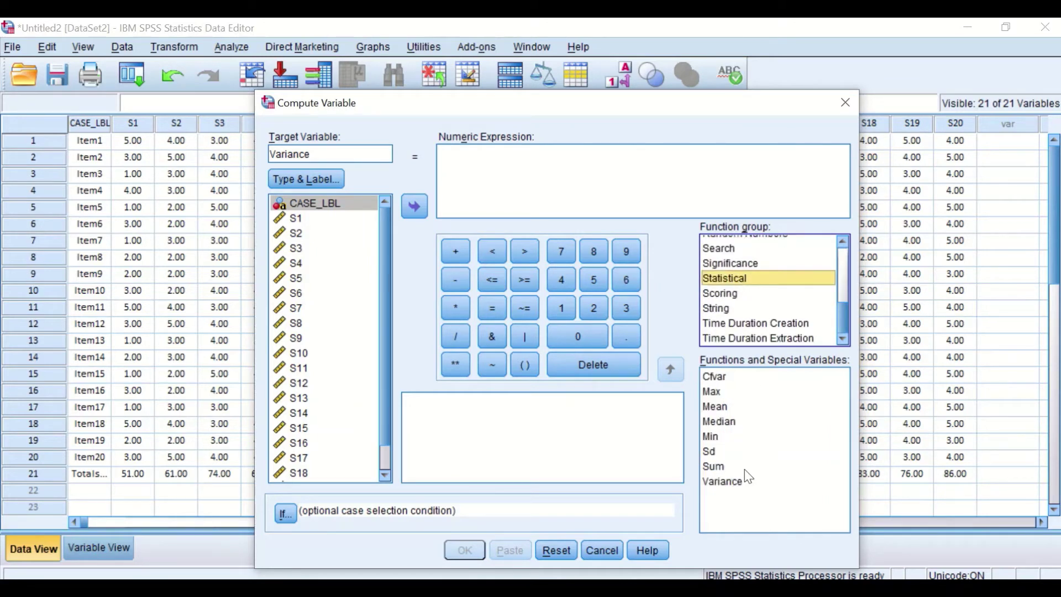
pyautogui.click(719, 483)
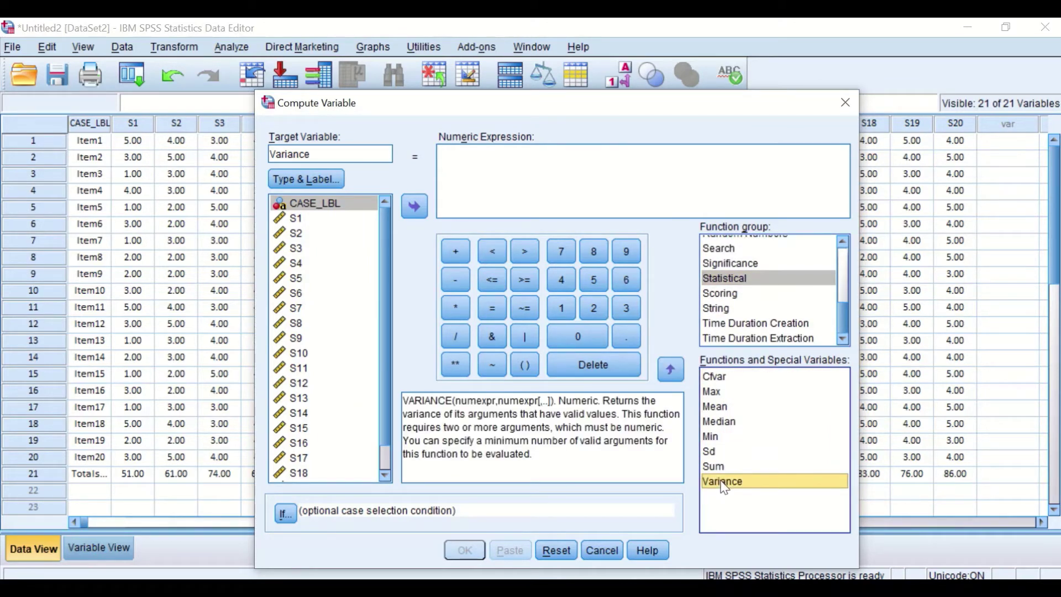
pyautogui.doubleClick(724, 482)
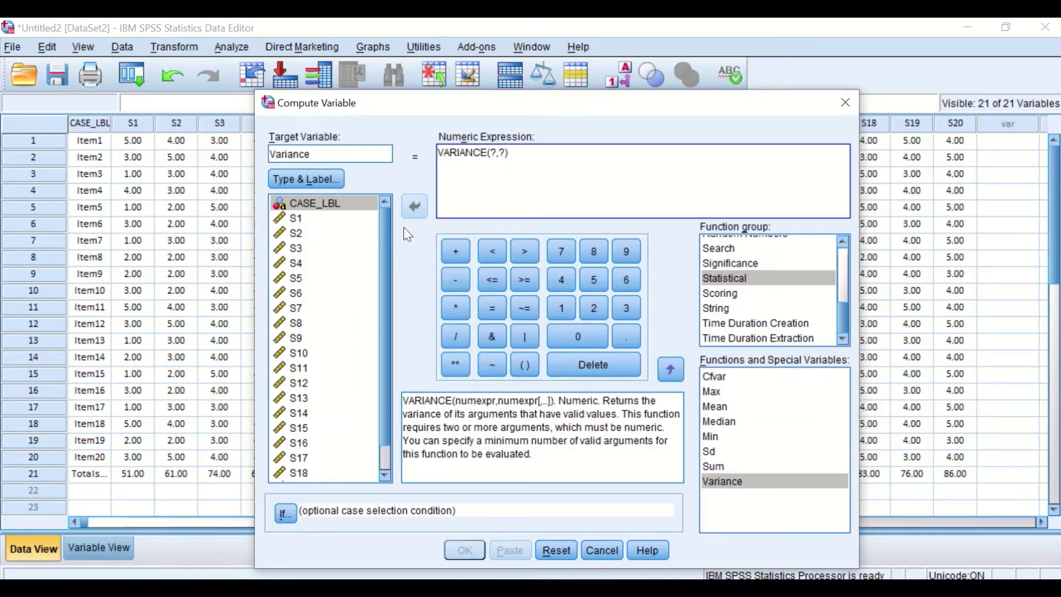
# Replace the two placeholder arguments of the VARIANCE function with S1 and S2.
pyautogui.scroll(-1, 382, 277)
pyautogui.scroll(1, 375, 232)
pyautogui.scroll(-1, 347, 265)
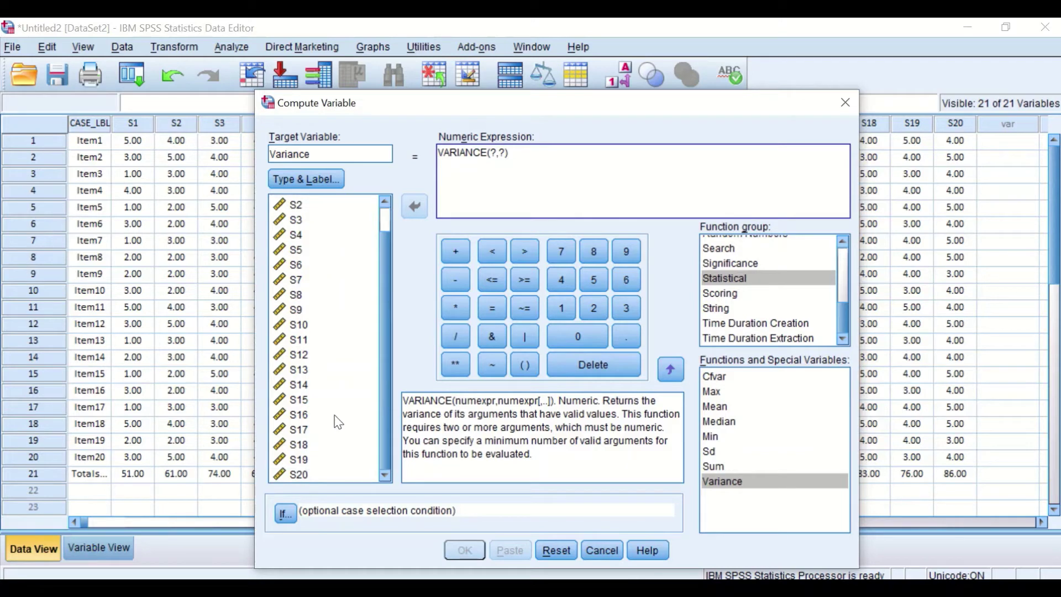
pyautogui.scroll(2, 386, 387)
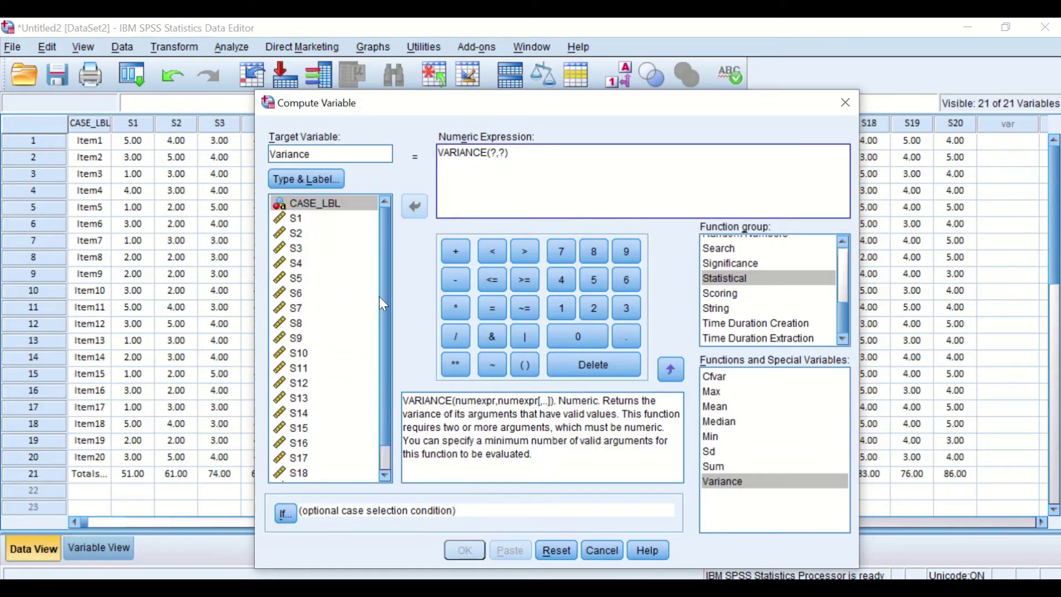
pyautogui.doubleClick(490, 152)
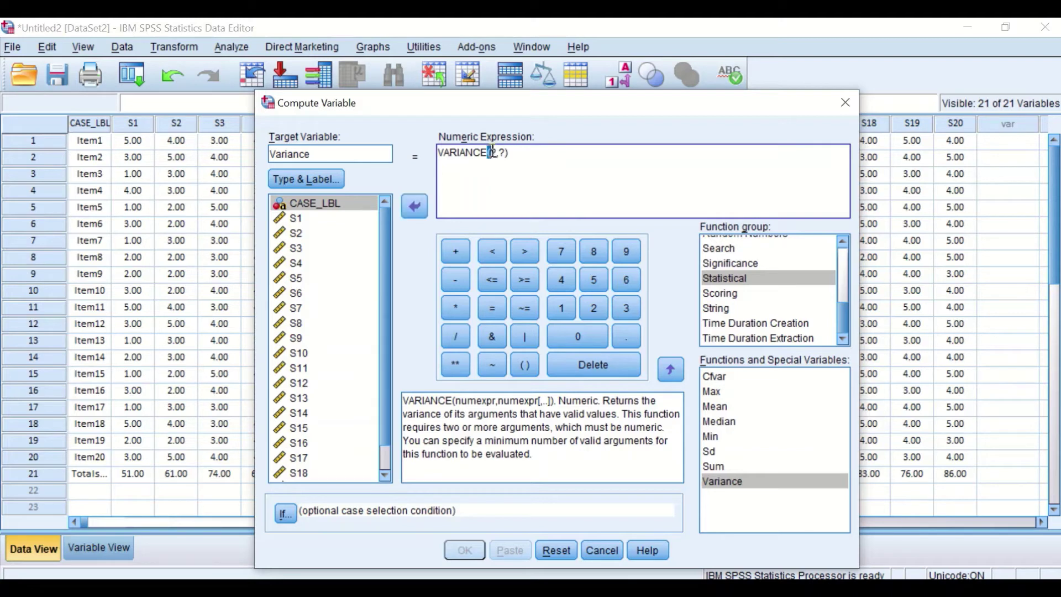
pyautogui.click(483, 161)
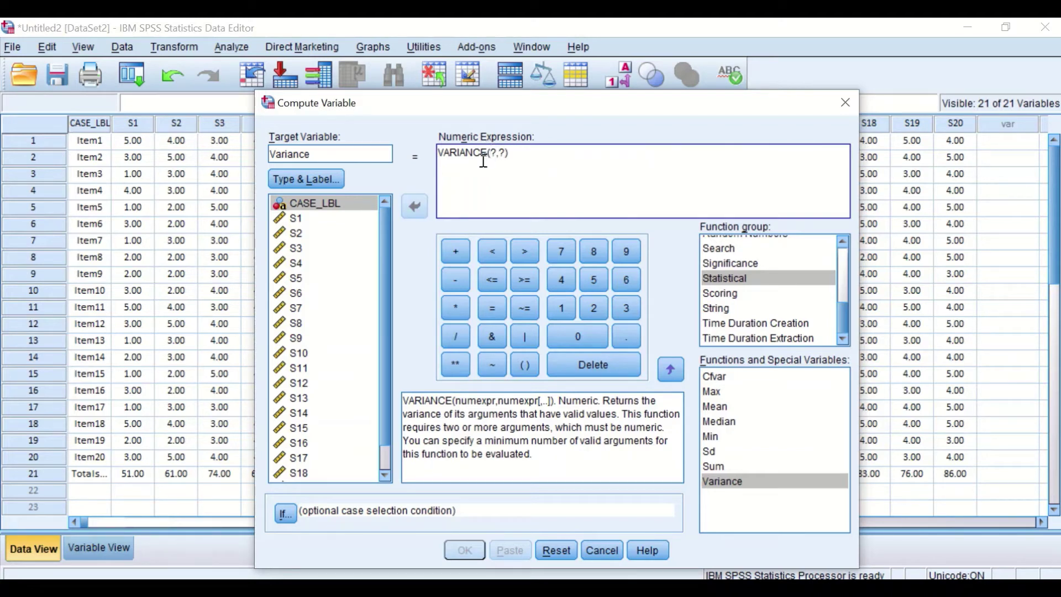
pyautogui.press('BackSpace')
pyautogui.write('(')
pyautogui.press('BackSpace')
pyautogui.click(296, 218)
pyautogui.click(415, 207)
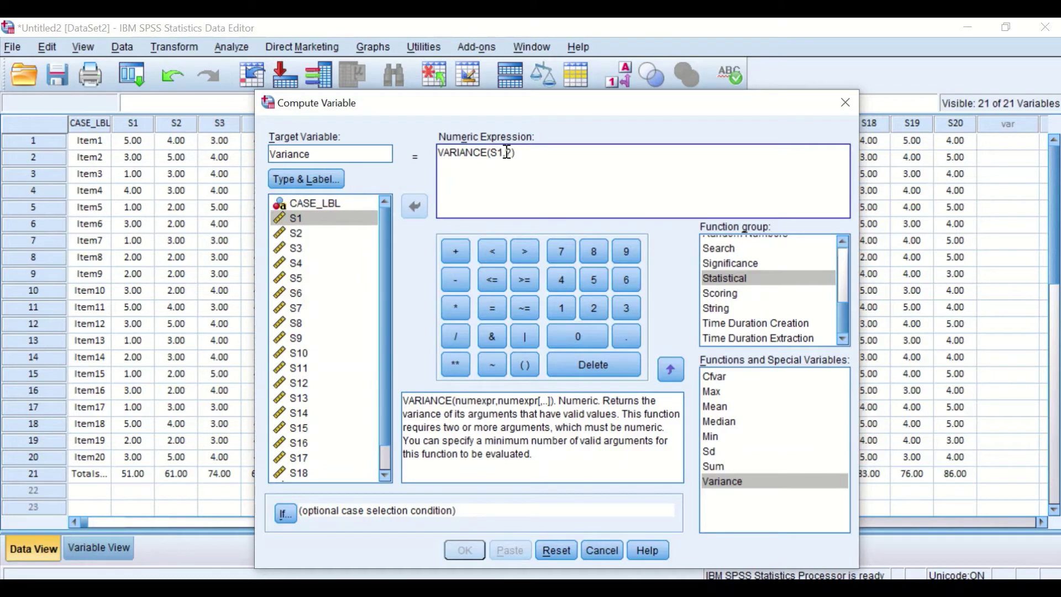
pyautogui.doubleClick(509, 154)
pyautogui.press('BackSpace')
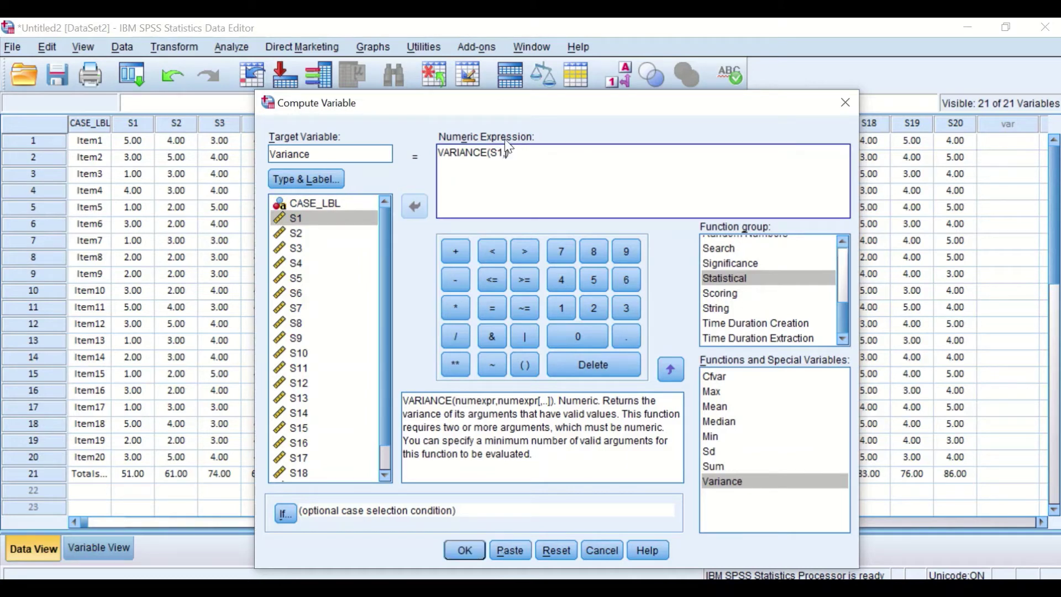
pyautogui.click(295, 232)
pyautogui.click(414, 206)
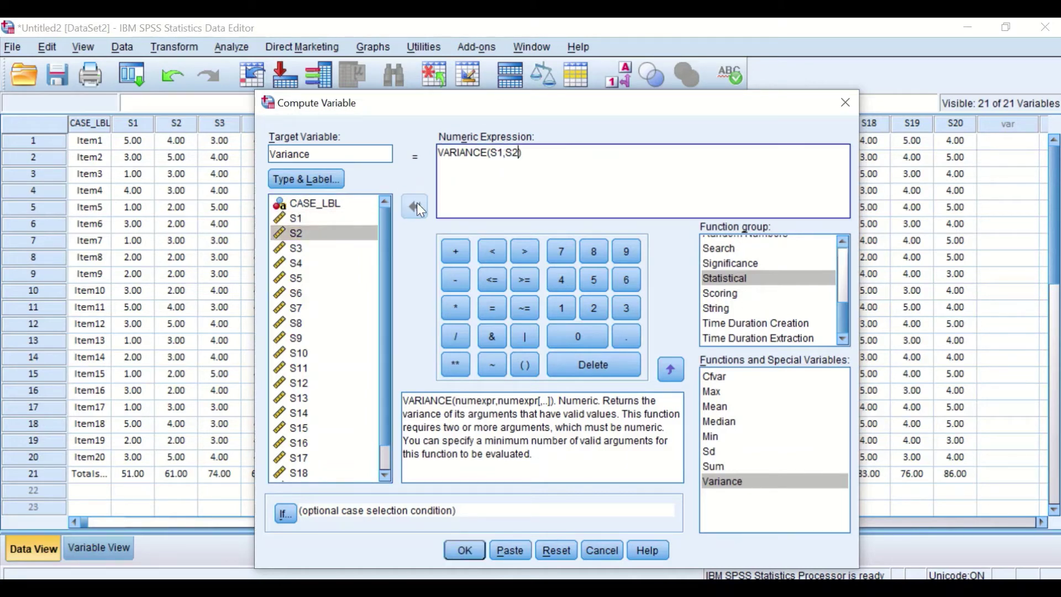
# Add S3, S4, S5 and S6 to the VARIANCE expression, separated by commas.
pyautogui.write(',')
pyautogui.click(297, 248)
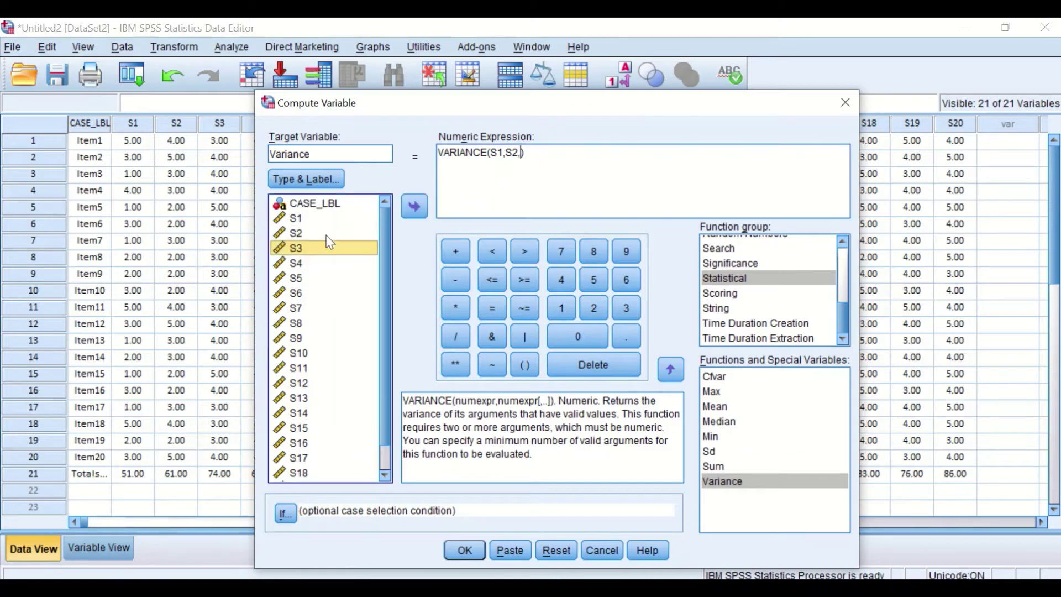
pyautogui.click(414, 209)
pyautogui.click(298, 263)
pyautogui.click(414, 205)
pyautogui.write(',S4,')
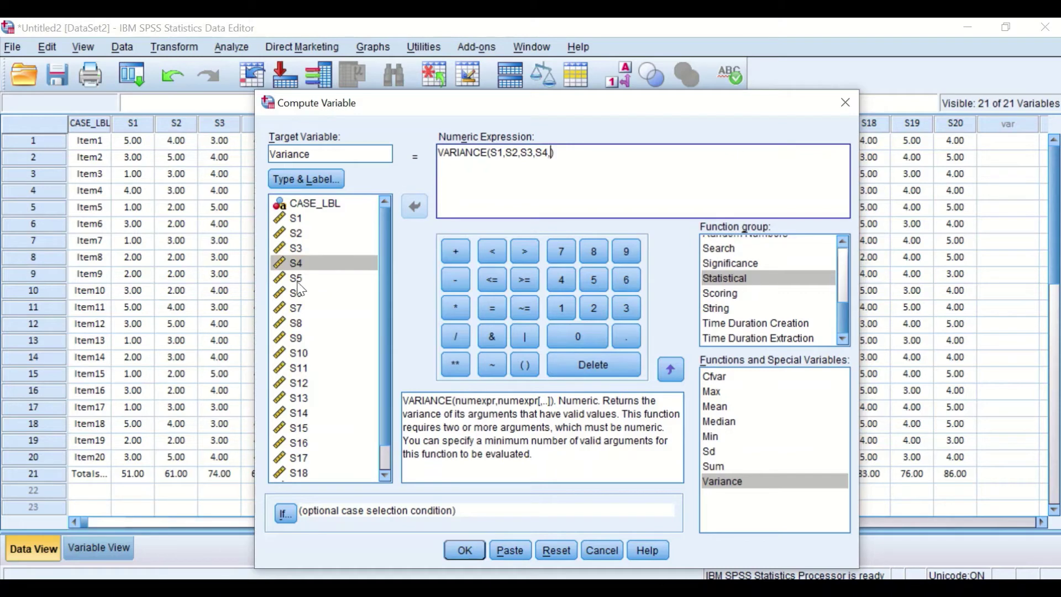
pyautogui.click(297, 278)
pyautogui.click(412, 209)
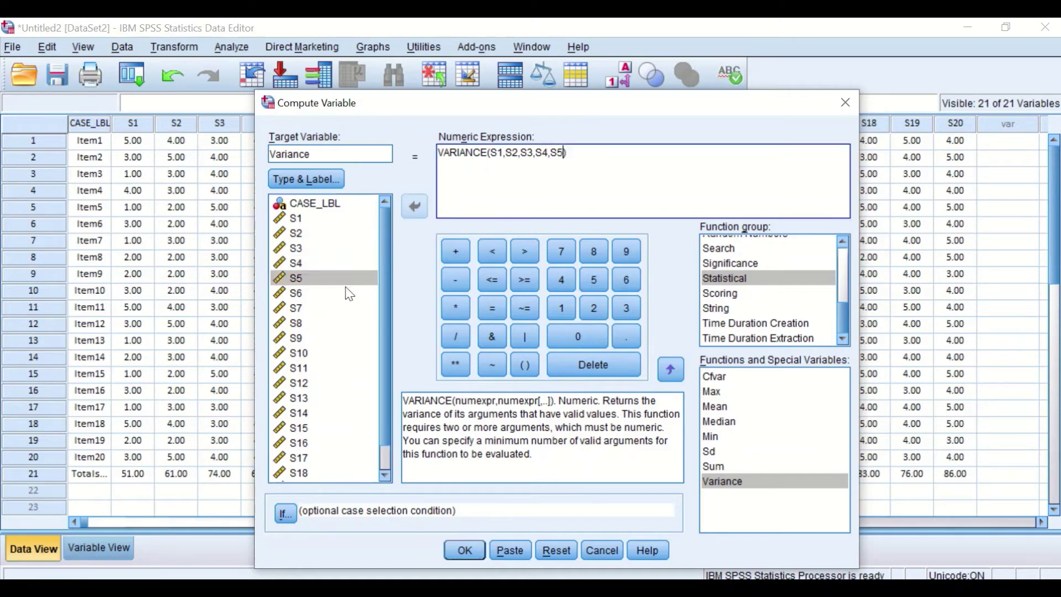
pyautogui.write(',')
pyautogui.click(302, 294)
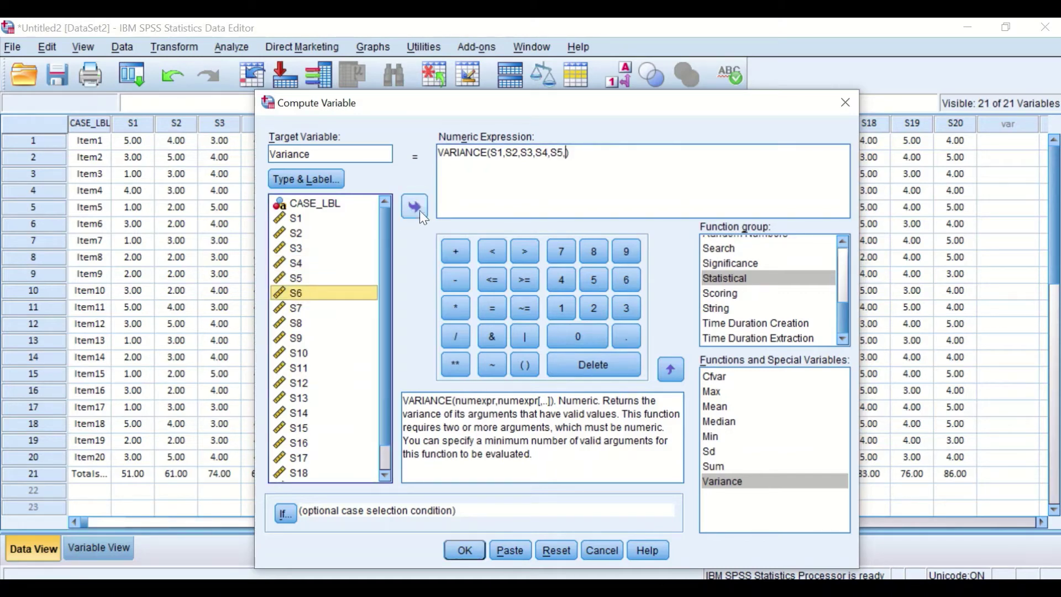
pyautogui.click(419, 211)
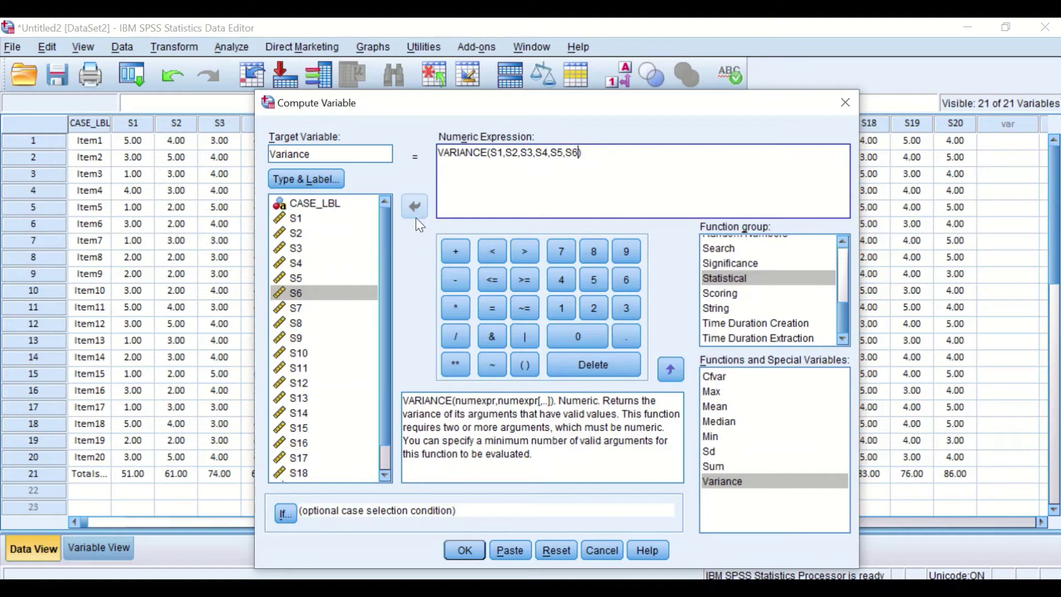
# Add S7, S8, S9 and S10 to the VARIANCE expression, separated by commas.
pyautogui.write(',')
pyautogui.click(304, 308)
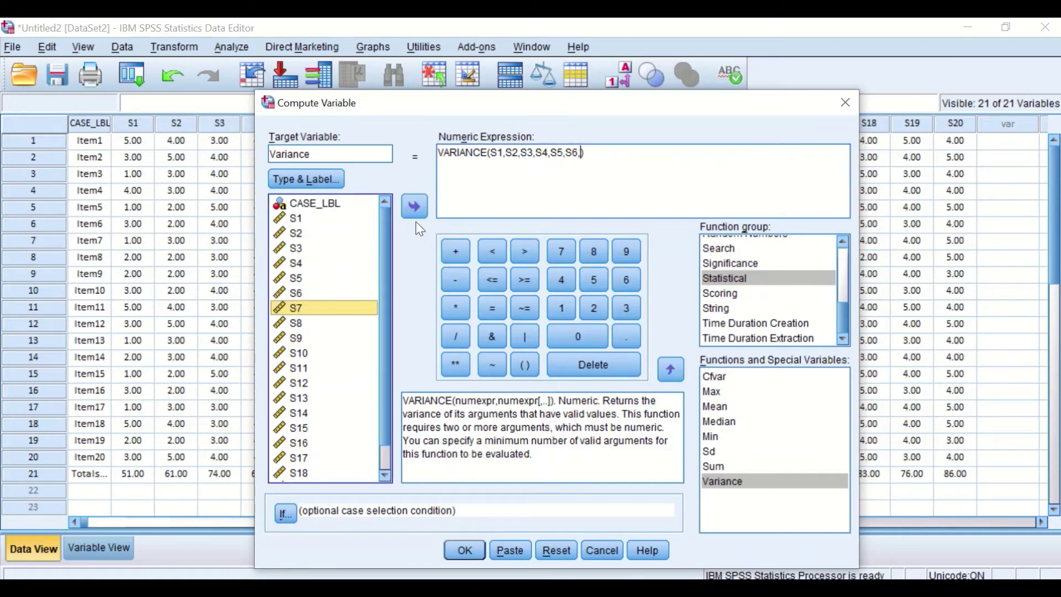
pyautogui.click(414, 209)
pyautogui.write(',')
pyautogui.click(302, 323)
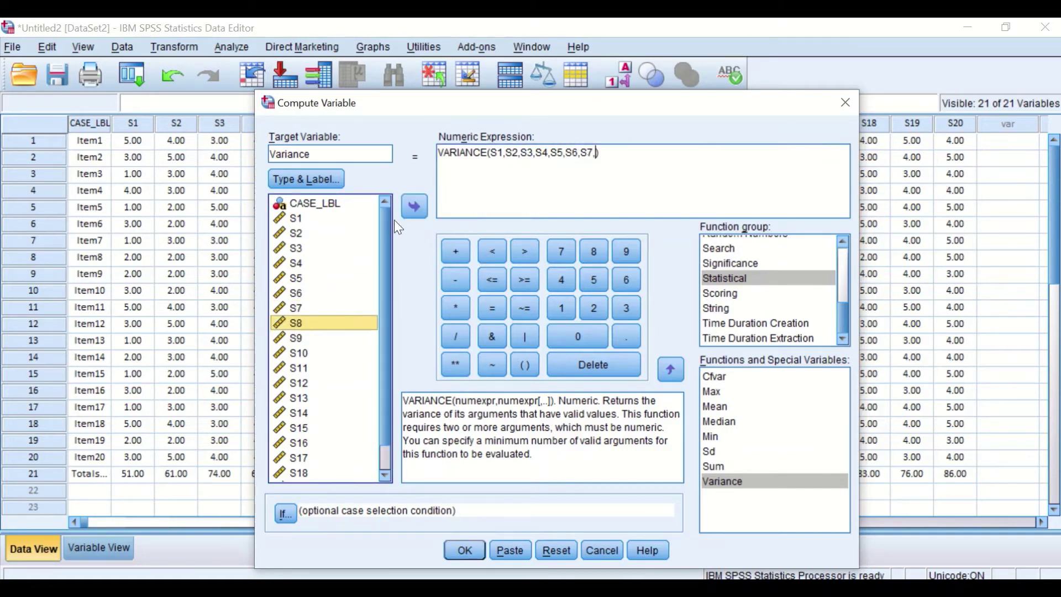
pyautogui.click(415, 207)
pyautogui.write(',')
pyautogui.click(304, 338)
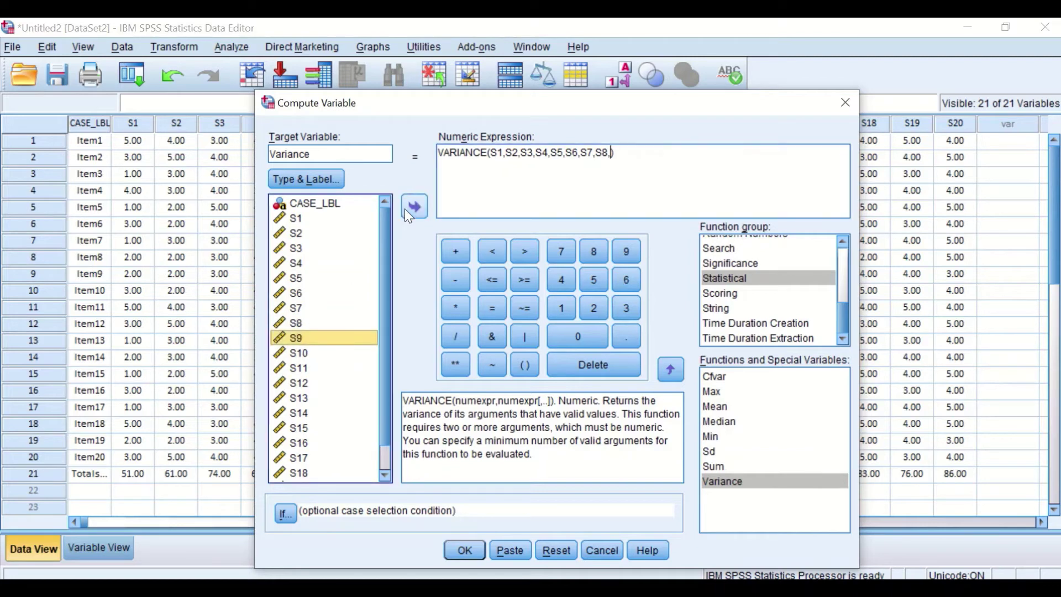
pyautogui.click(414, 207)
pyautogui.write(',')
pyautogui.click(299, 354)
pyautogui.click(414, 206)
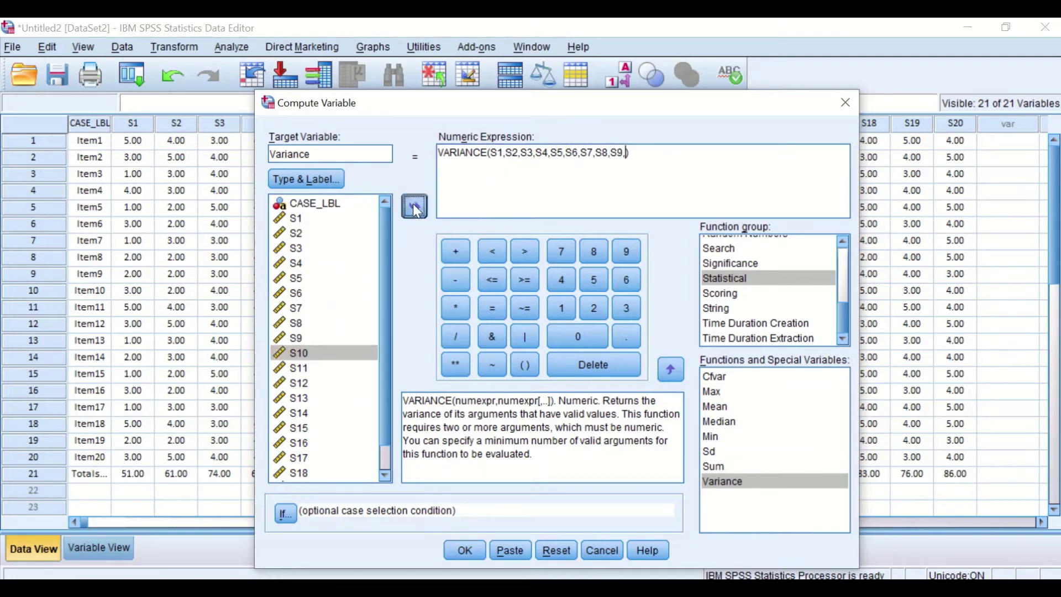
# Extend the VARIANCE expression with the comma-separated variables S11, S12, S13 and S14.
pyautogui.write(',')
pyautogui.click(300, 368)
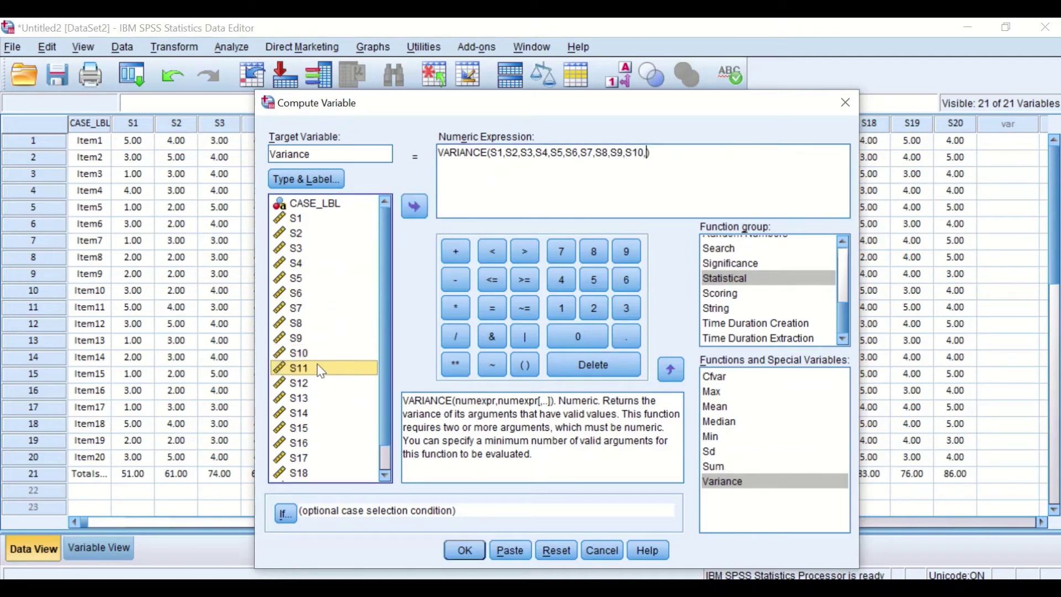
pyautogui.click(414, 207)
pyautogui.write(',')
pyautogui.click(300, 384)
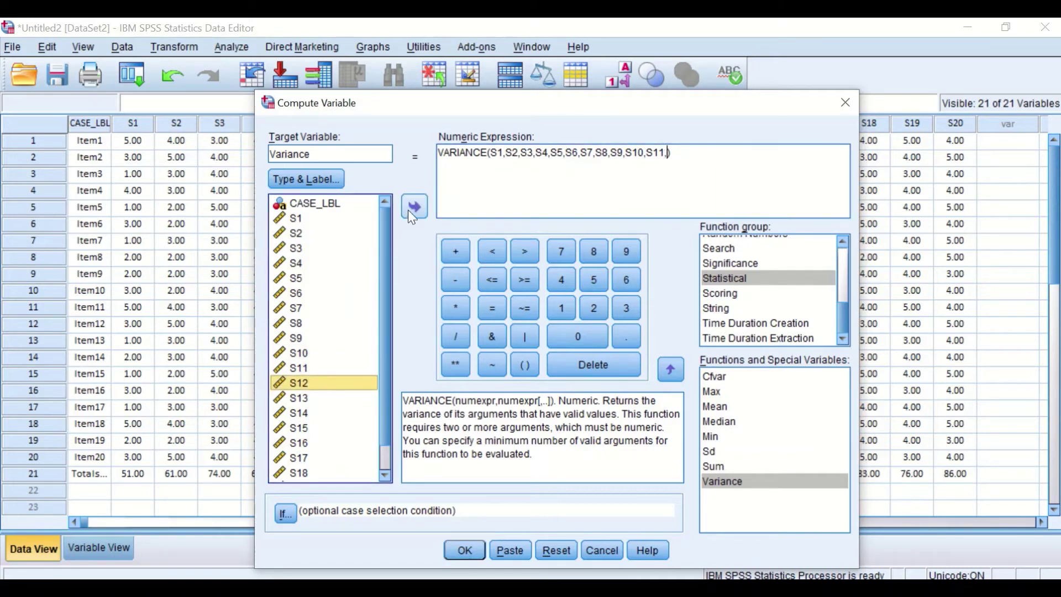
pyautogui.click(409, 210)
pyautogui.write(',')
pyautogui.click(300, 398)
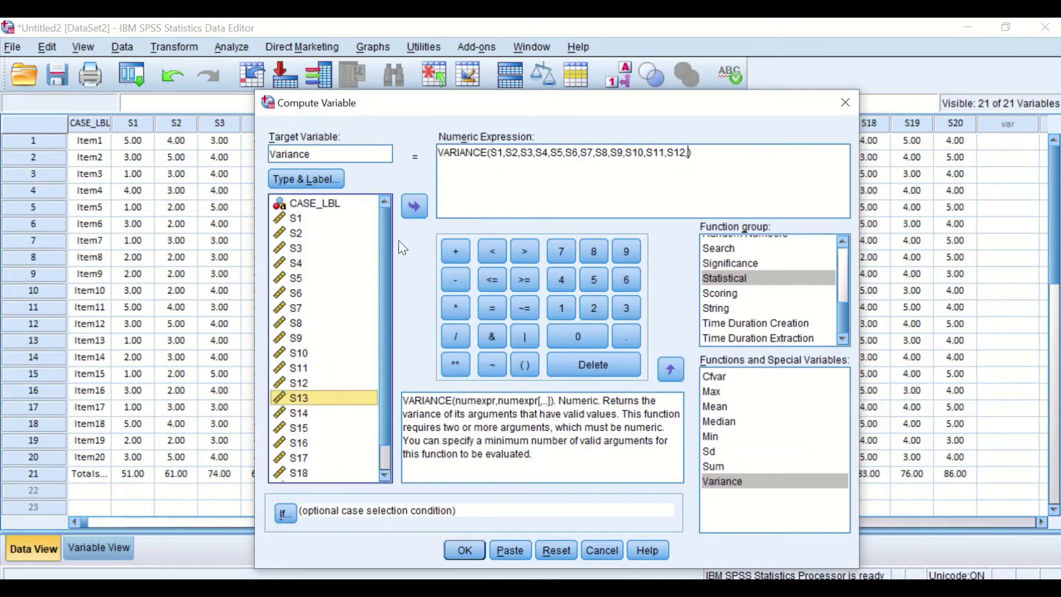
pyautogui.click(416, 205)
pyautogui.write(',')
pyautogui.click(300, 412)
pyautogui.click(418, 204)
# Append S15, S16 and S17 as further comma-separated arguments of the VARIANCE expression.
pyautogui.write(',S14,')
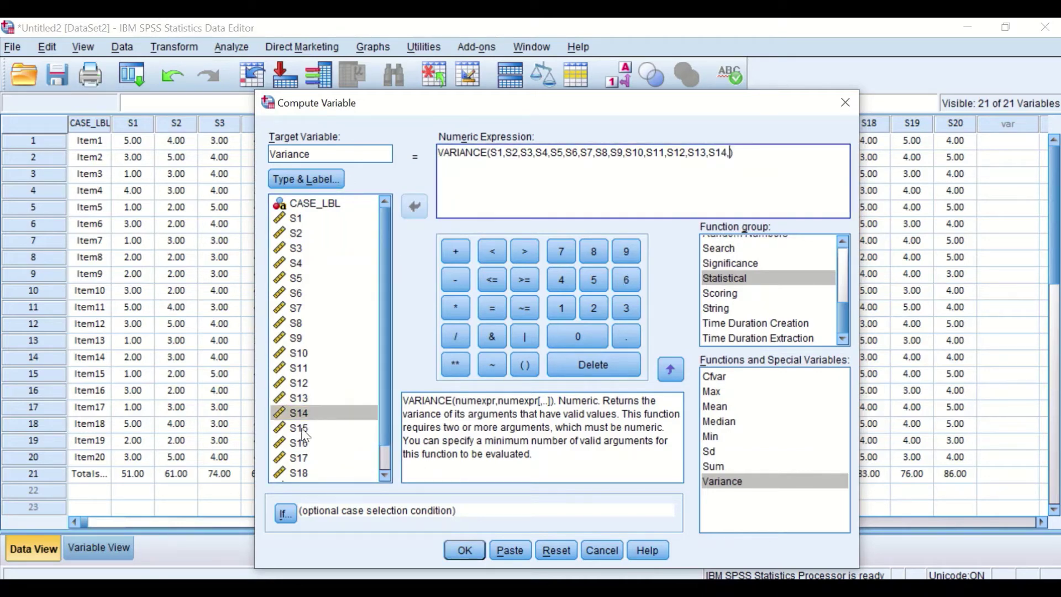
pyautogui.click(300, 428)
pyautogui.click(421, 209)
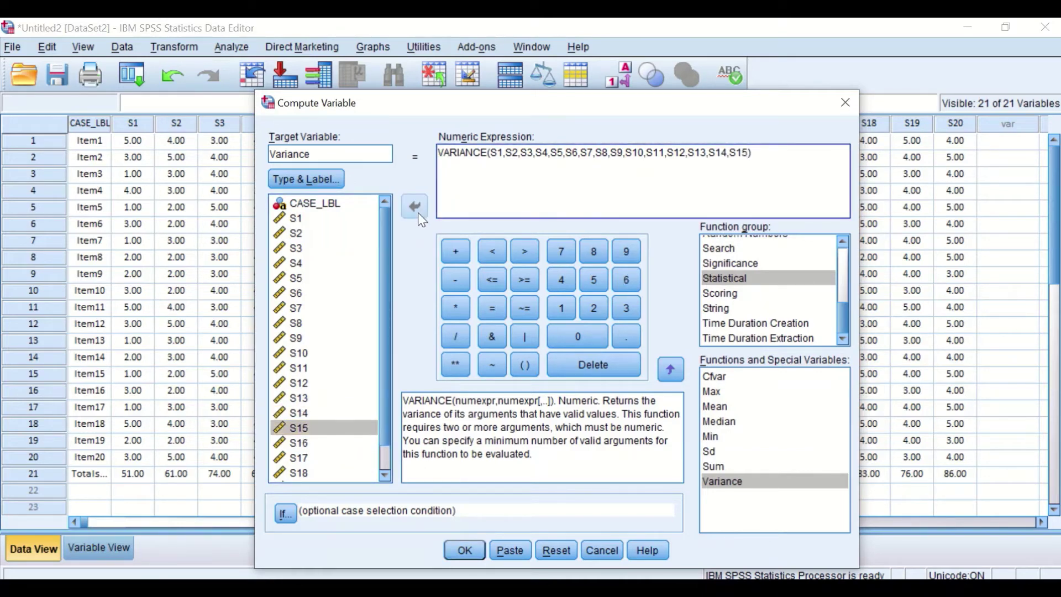
pyautogui.write(',')
pyautogui.click(303, 443)
pyautogui.click(422, 203)
pyautogui.write(',S16,')
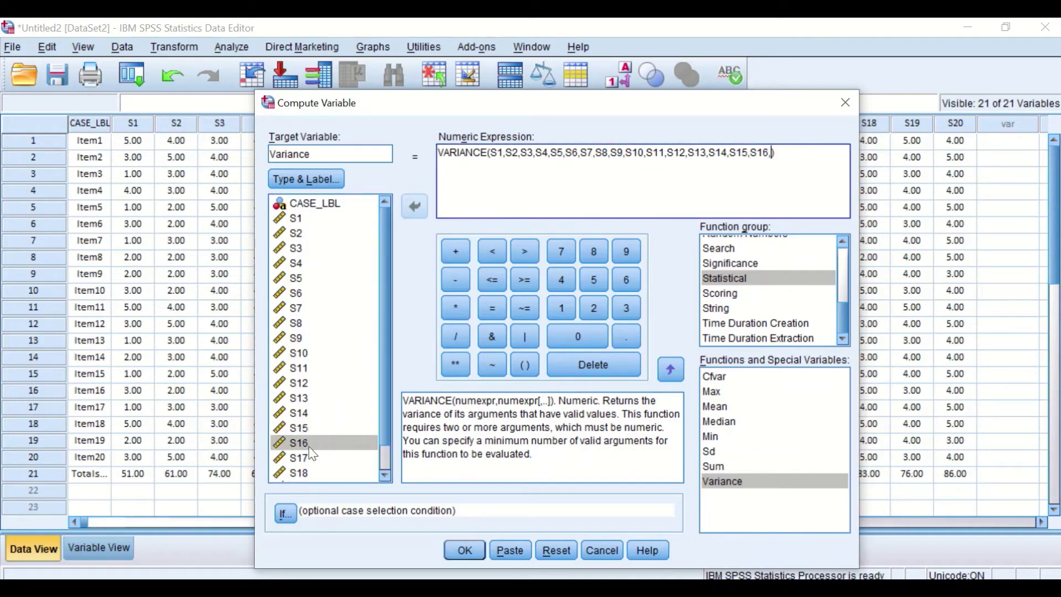
pyautogui.click(300, 458)
pyautogui.click(419, 205)
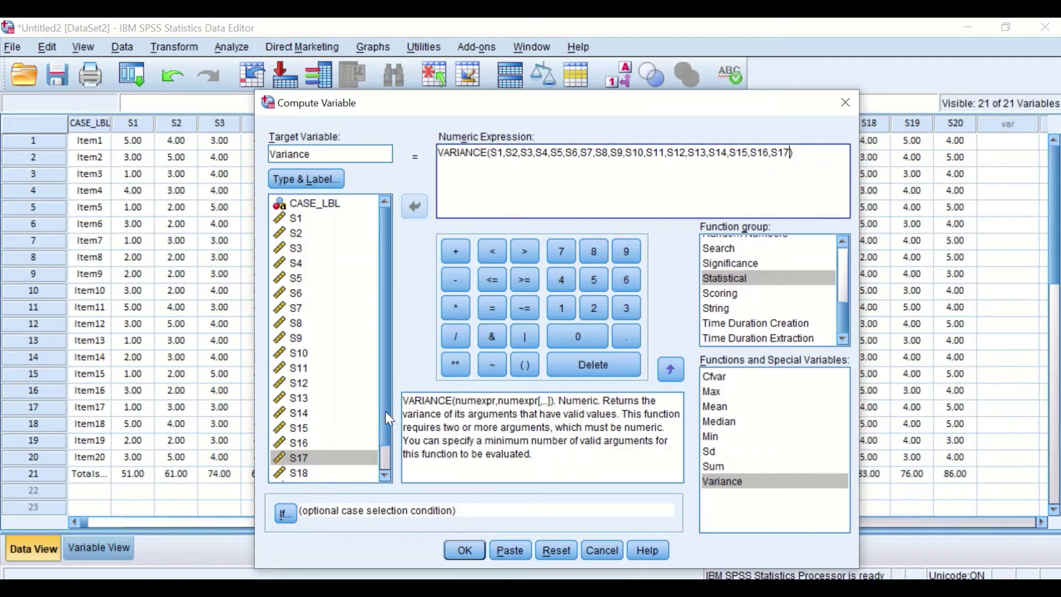
# Complete the VARIANCE expression with its last arguments S18, S19 and S20, separated by commas.
pyautogui.scroll(-1, 384, 467)
pyautogui.write(',')
pyautogui.click(296, 445)
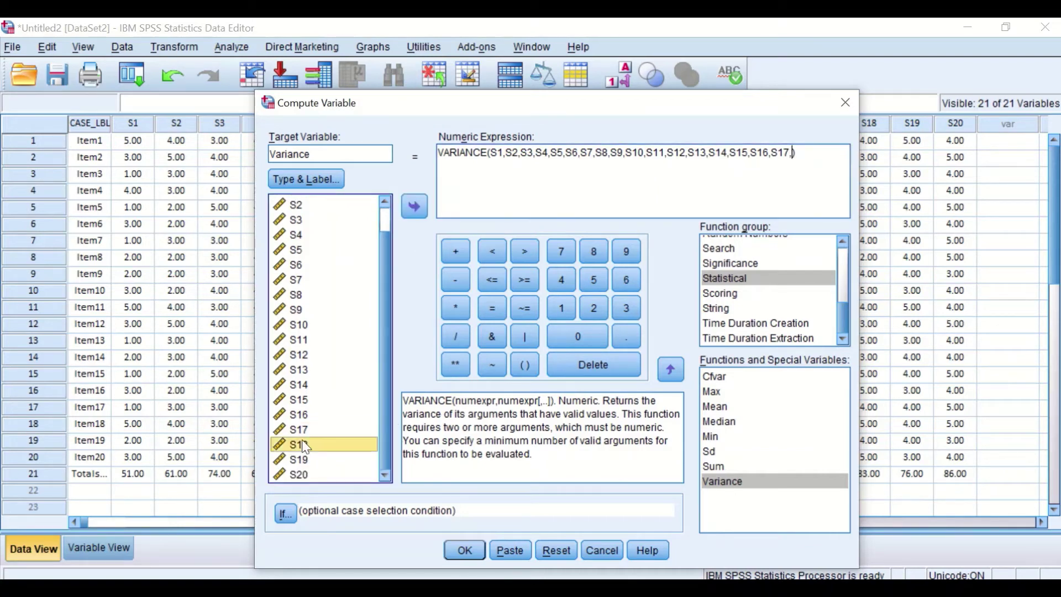
pyautogui.click(419, 205)
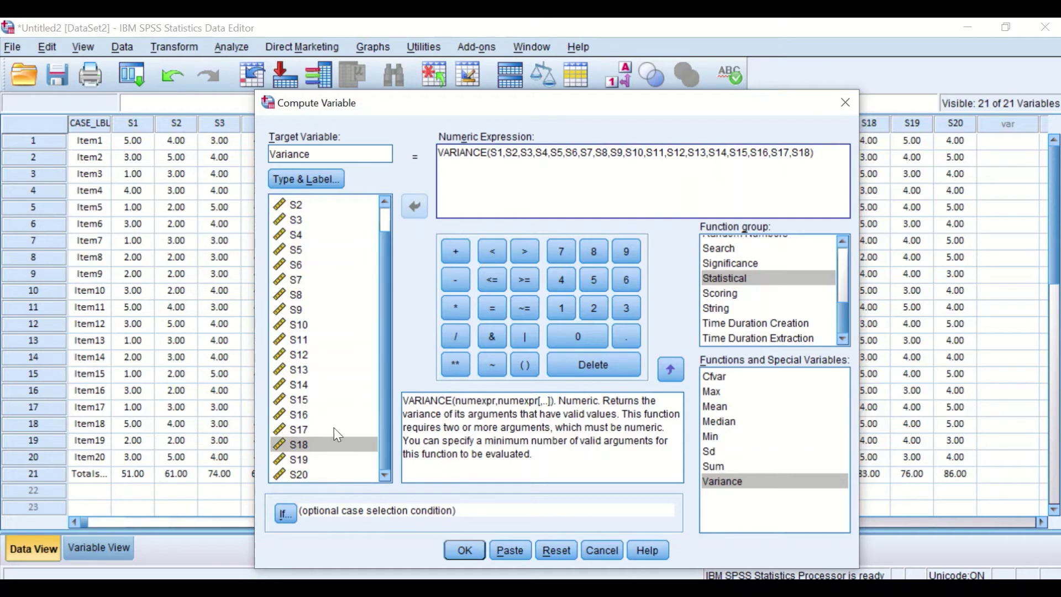
pyautogui.write(',')
pyautogui.click(293, 461)
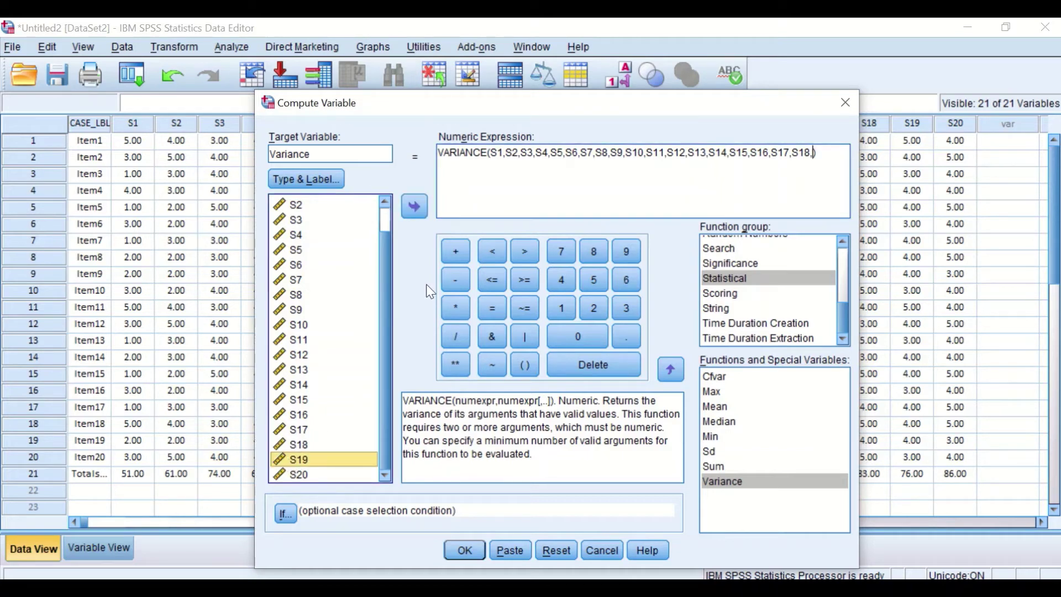
pyautogui.click(420, 206)
pyautogui.write(',')
pyautogui.click(319, 475)
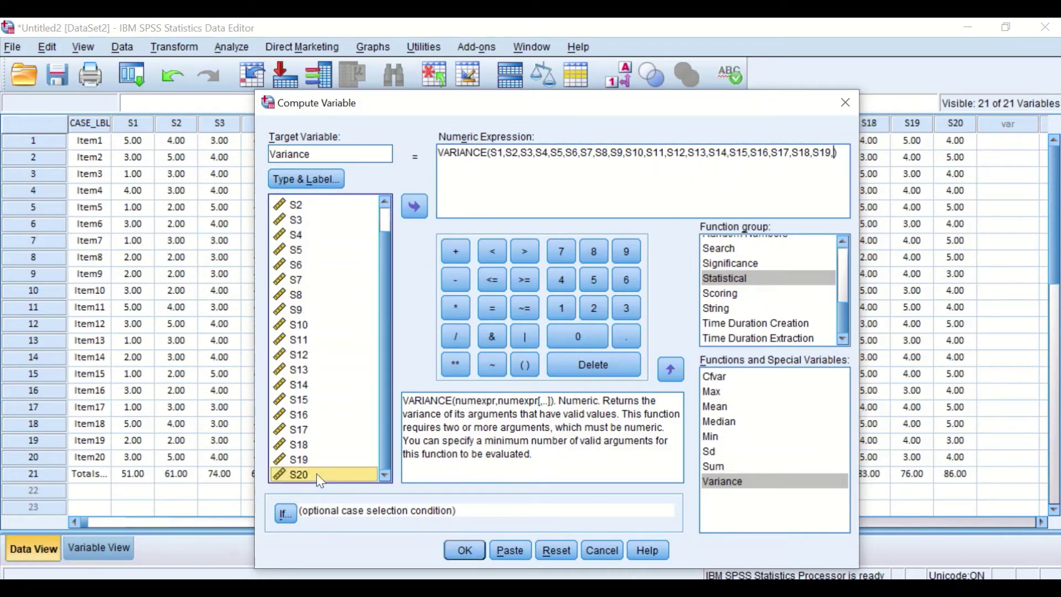
pyautogui.click(416, 208)
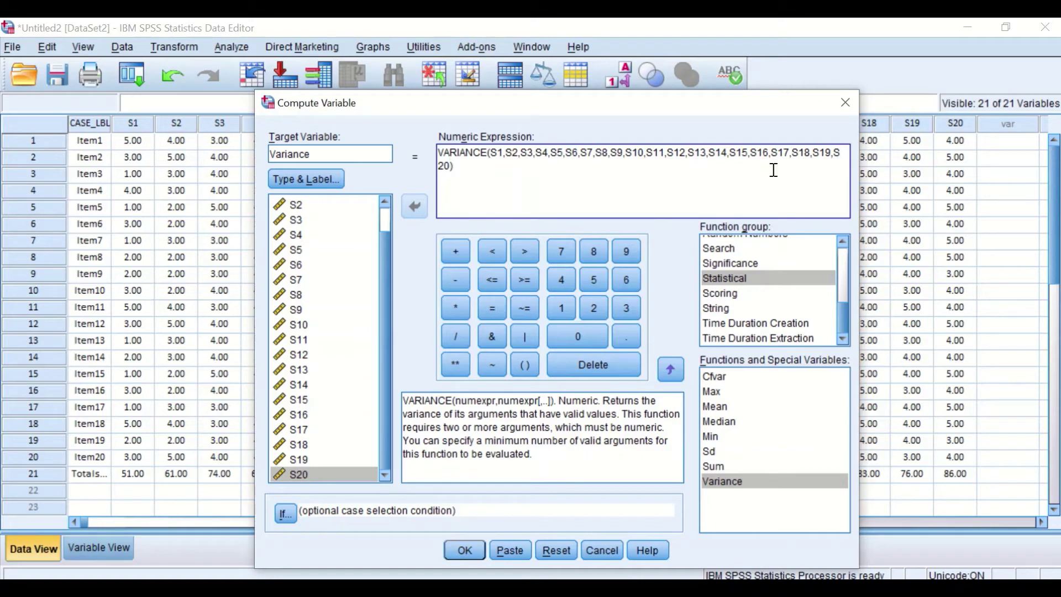
# Run the Variance computation, minimize the output window and inspect the new Variance column down to the total-score row.
pyautogui.click(465, 550)
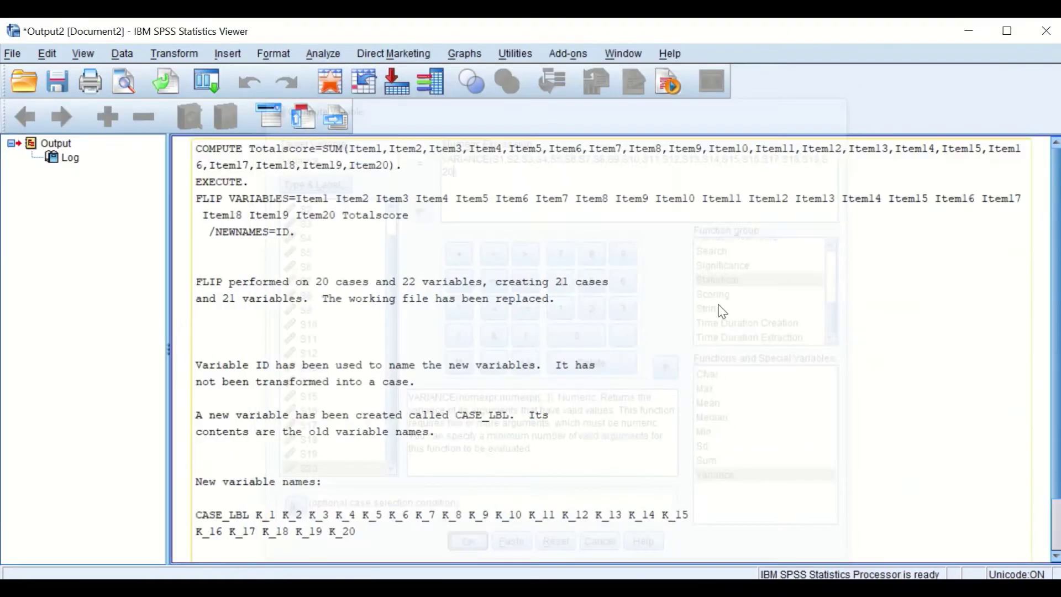
pyautogui.click(975, 31)
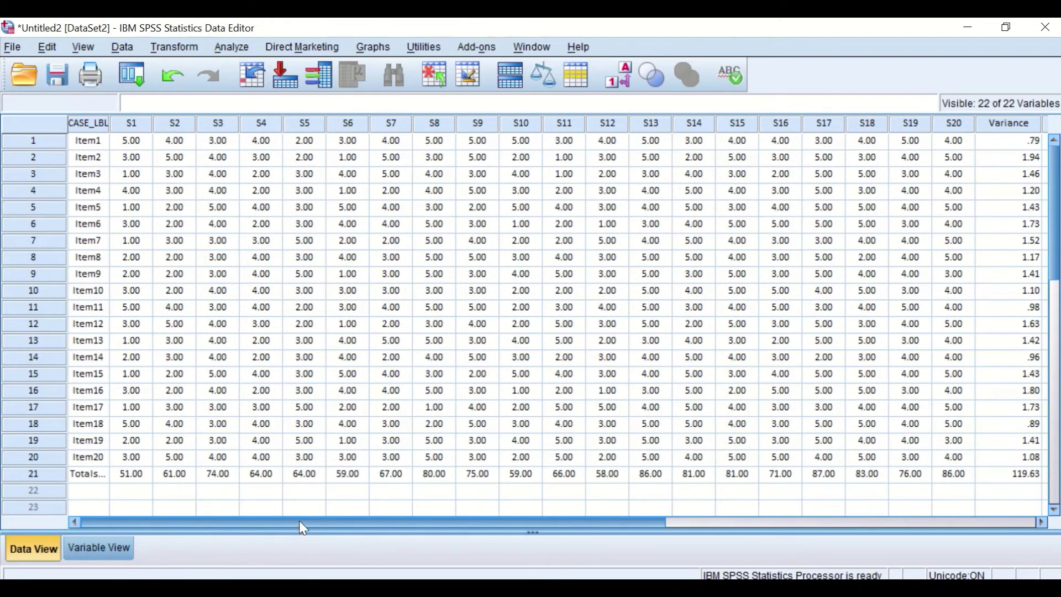
pyautogui.moveTo(300, 523); pyautogui.dragTo(455, 521)
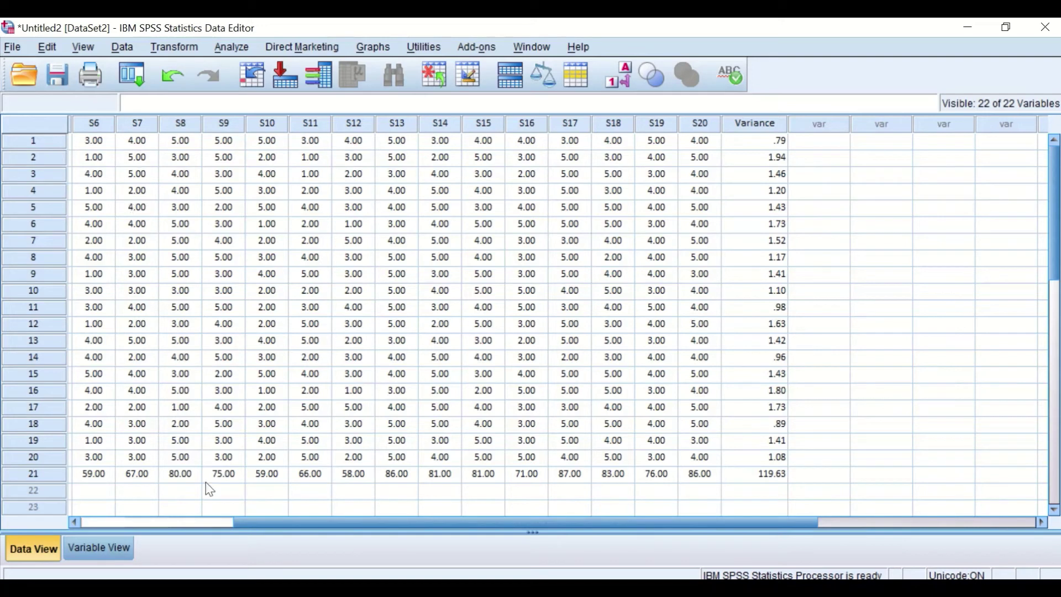
pyautogui.moveTo(761, 520); pyautogui.dragTo(770, 491)
pyautogui.click(765, 474)
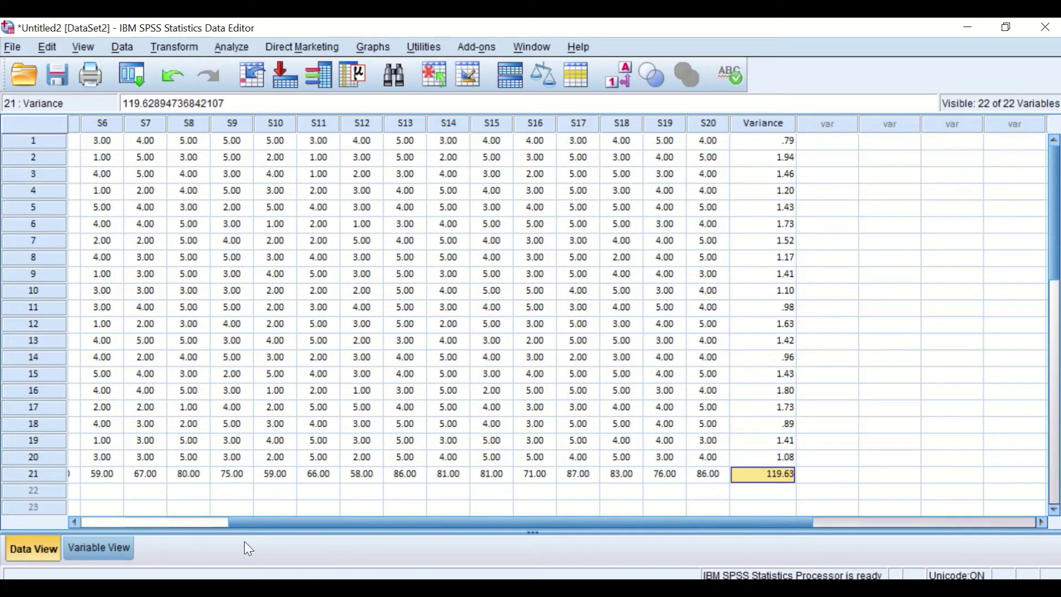
# Set the Variance variable's alignment to Center and its column width to 6, and return to the data.
pyautogui.click(108, 552)
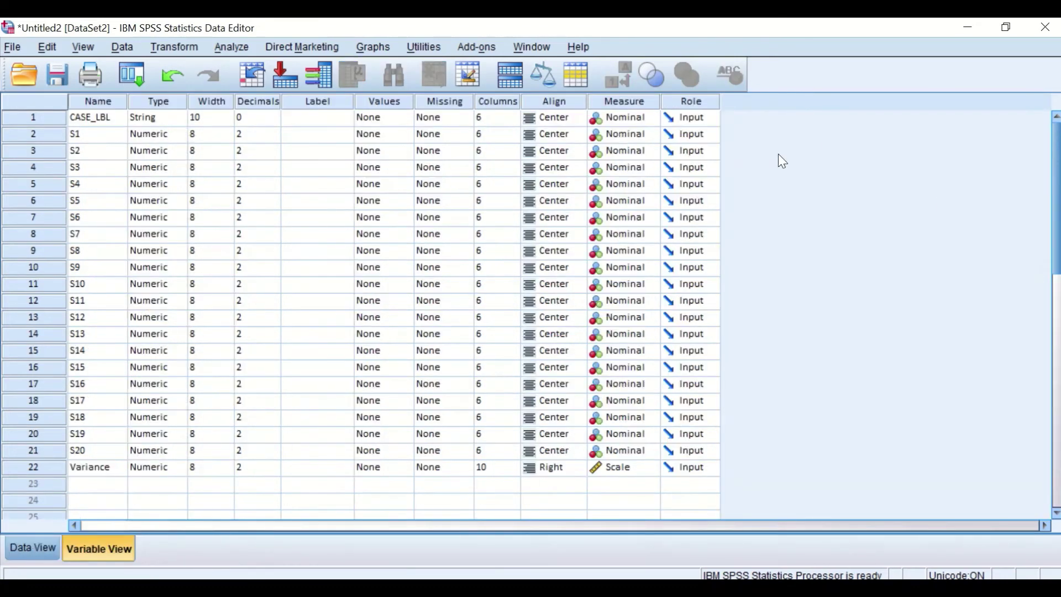
pyautogui.click(550, 474)
pyautogui.click(558, 516)
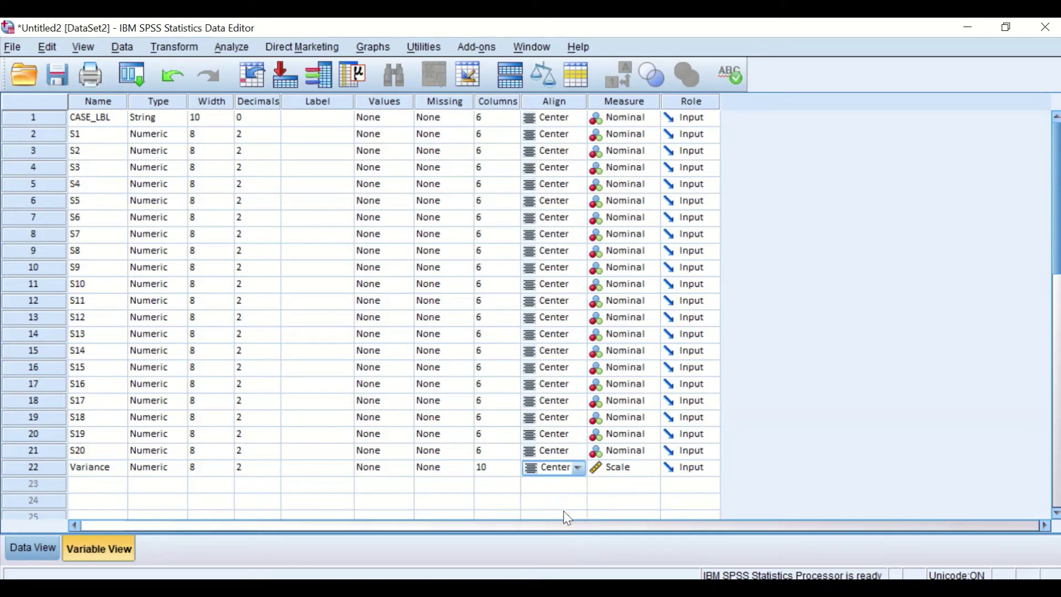
pyautogui.click(497, 469)
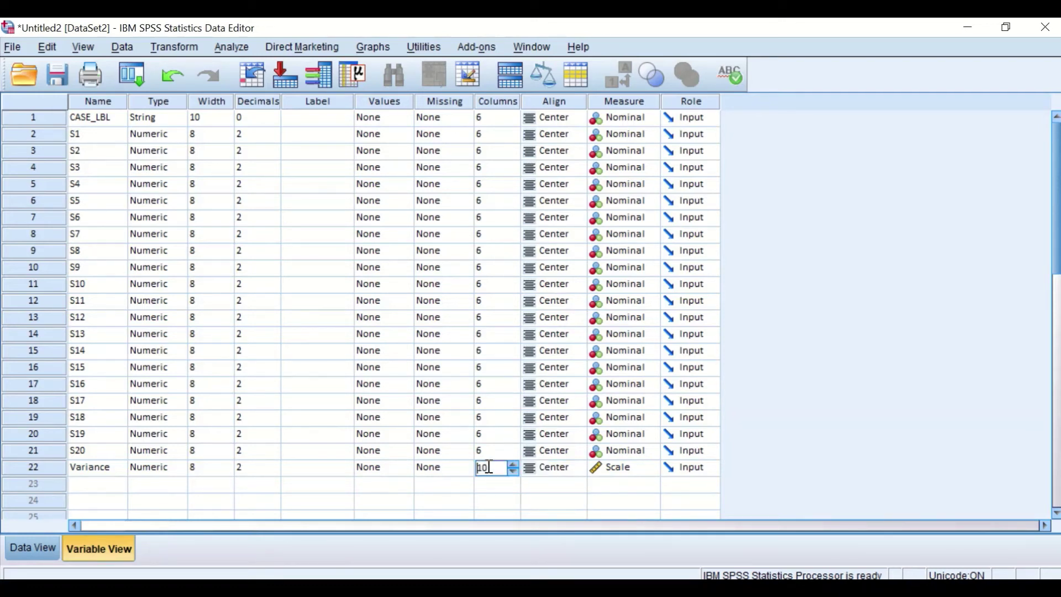
pyautogui.moveTo(489, 467); pyautogui.dragTo(479, 467)
pyautogui.click(507, 491)
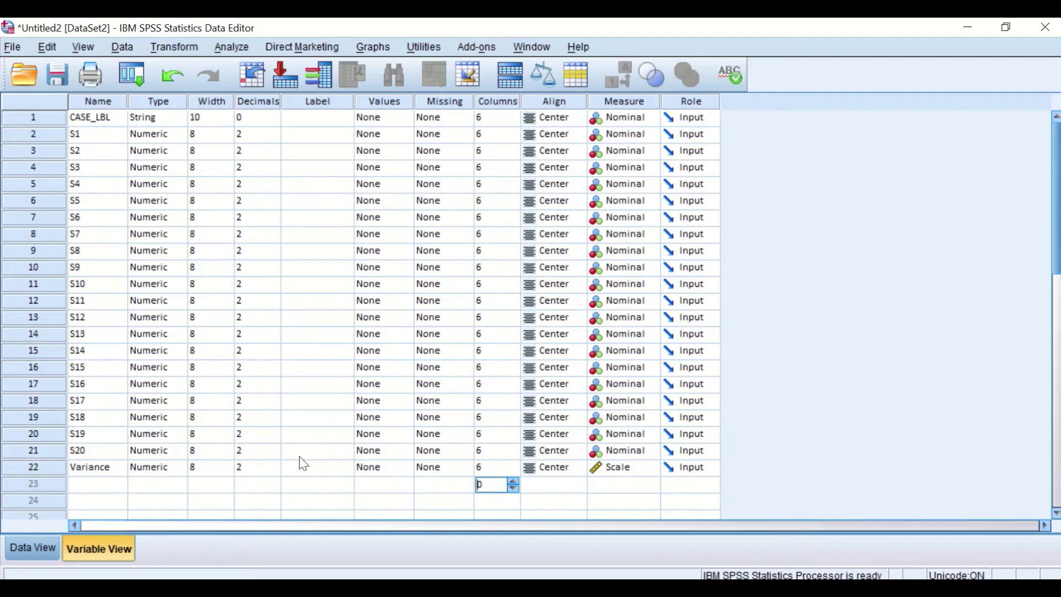
pyautogui.click(19, 549)
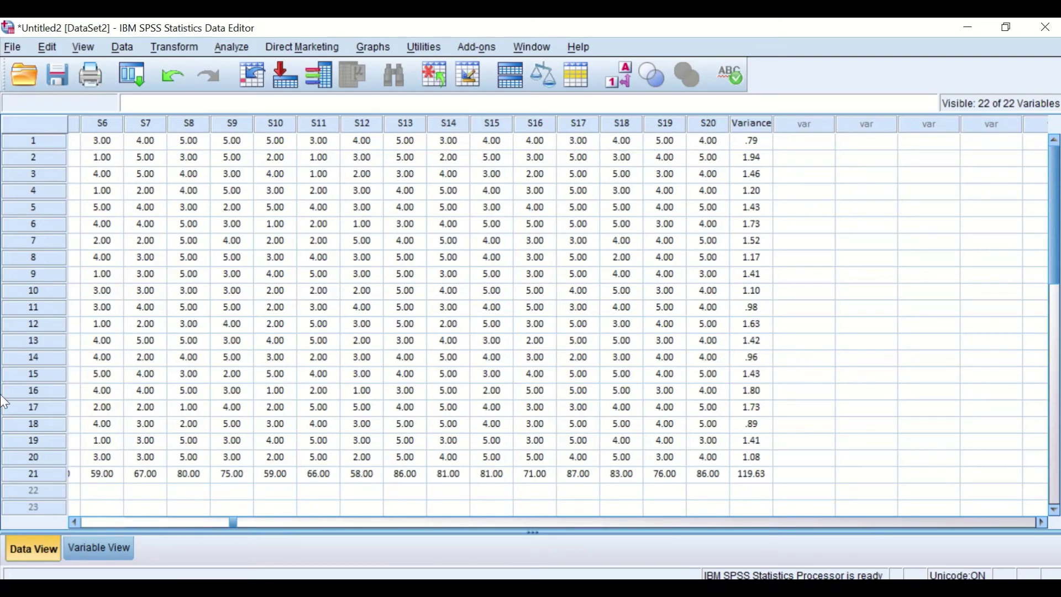
# Set the decimals of variables S1 through S20 to 0 and return to the data.
pyautogui.click(99, 548)
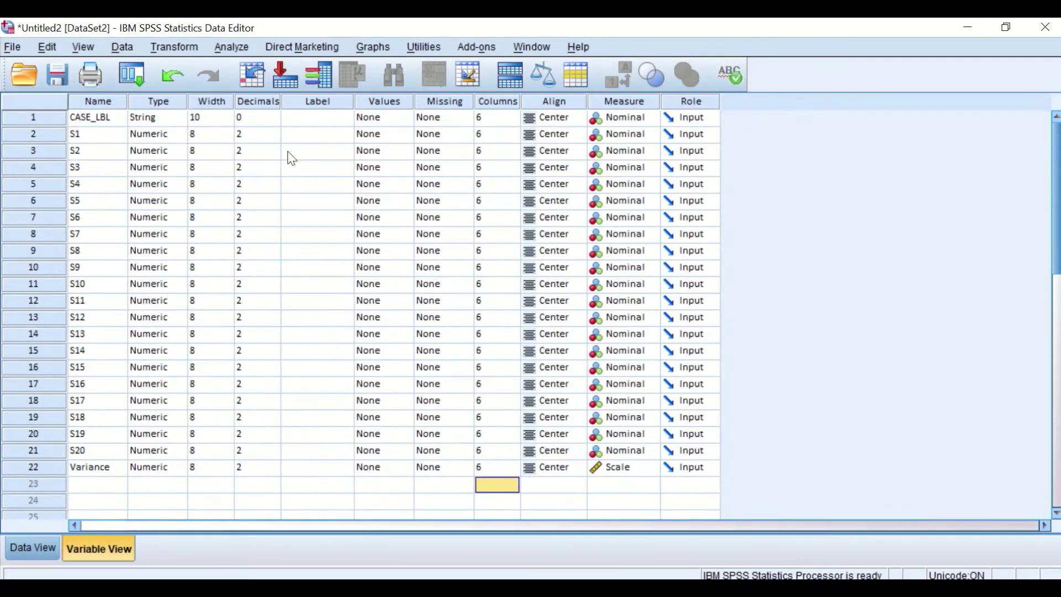
pyautogui.click(261, 133)
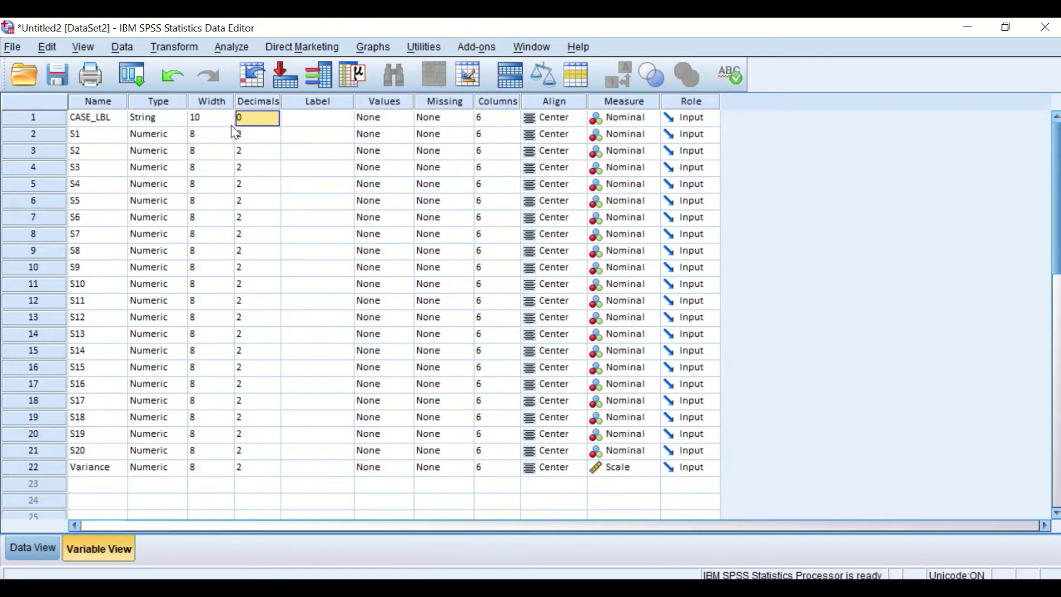
pyautogui.moveTo(241, 135); pyautogui.dragTo(253, 452)
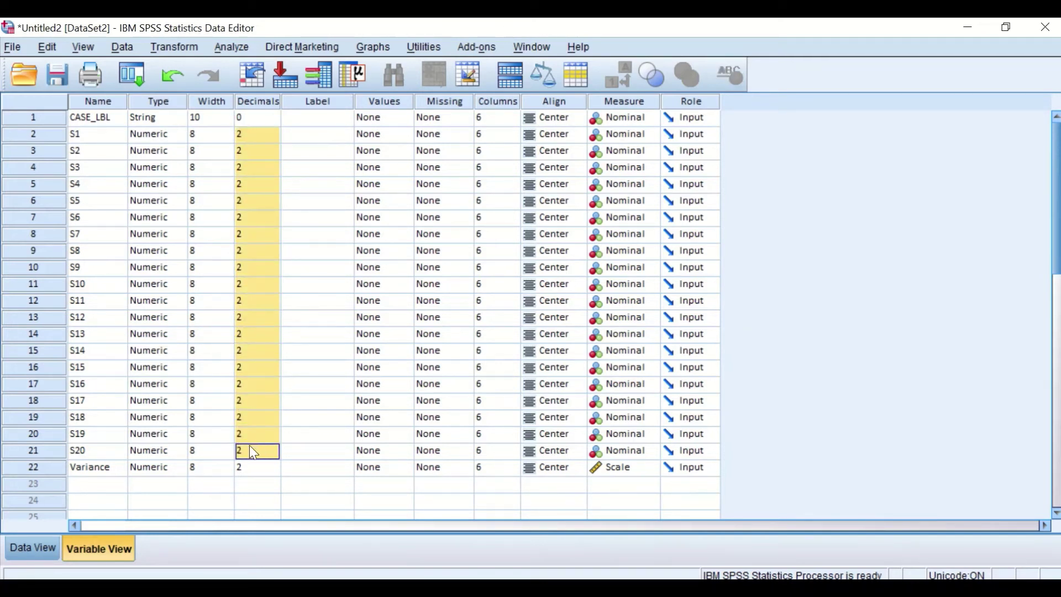
pyautogui.hotkey('ctrl', 'v')
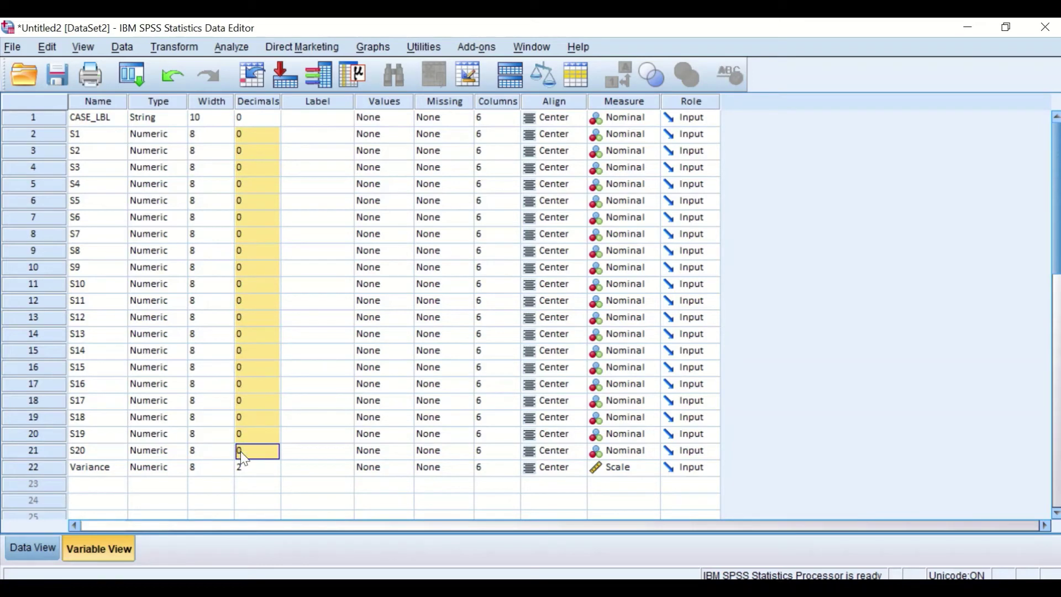
pyautogui.click(8, 557)
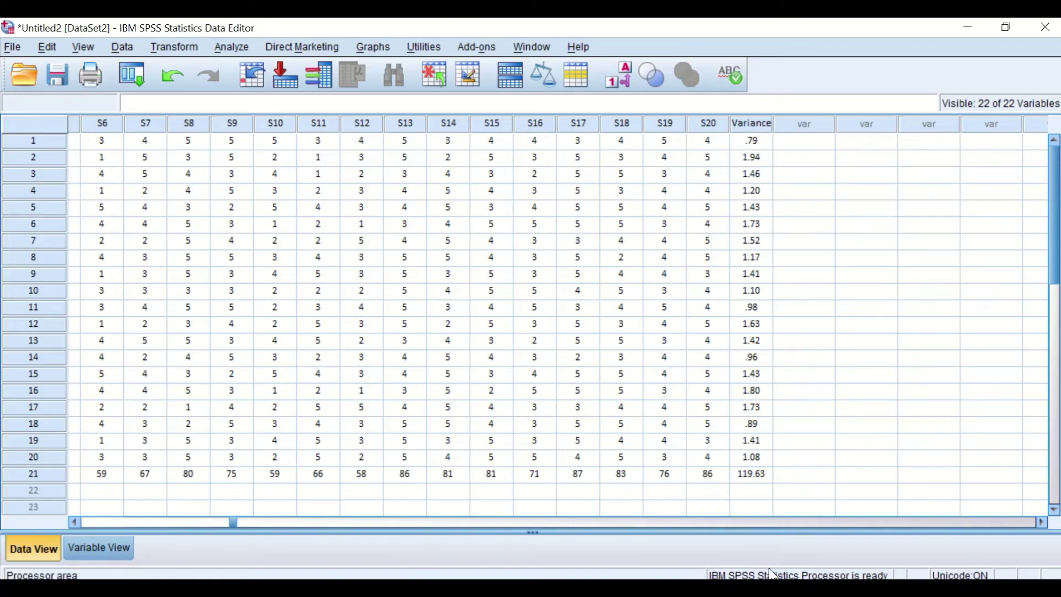
# Remove the total score's variance from row 21 of the Variance column.
pyautogui.hscroll(-6, 833, 466)
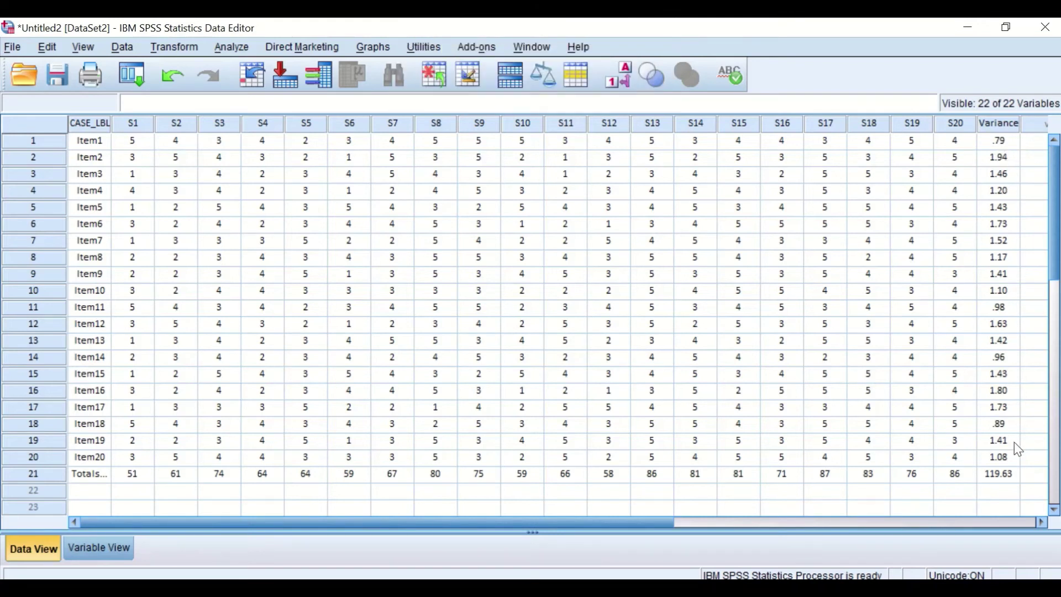
pyautogui.click(1008, 473)
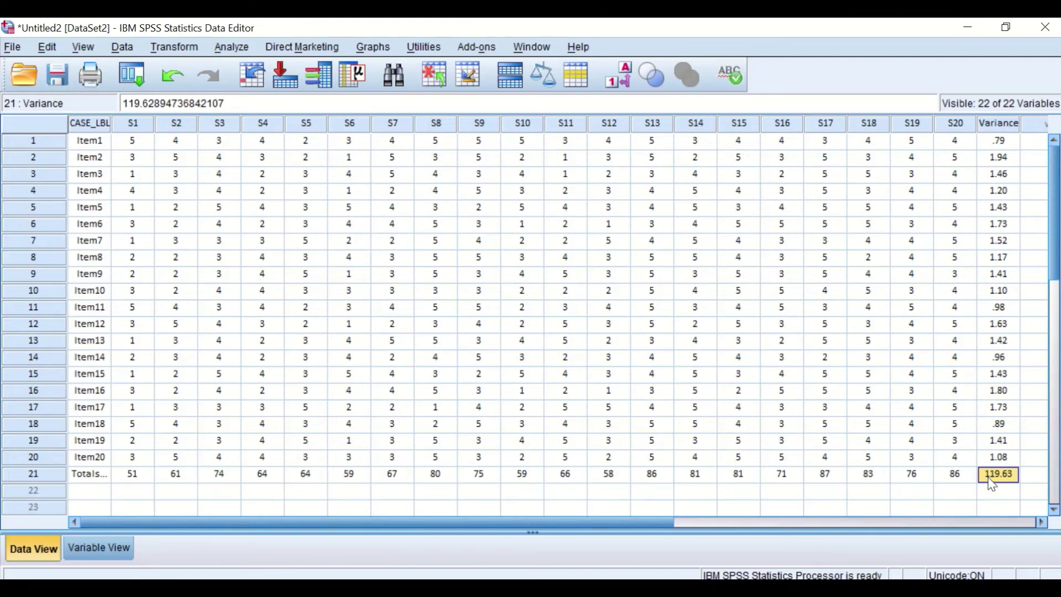
pyautogui.press('Delete')
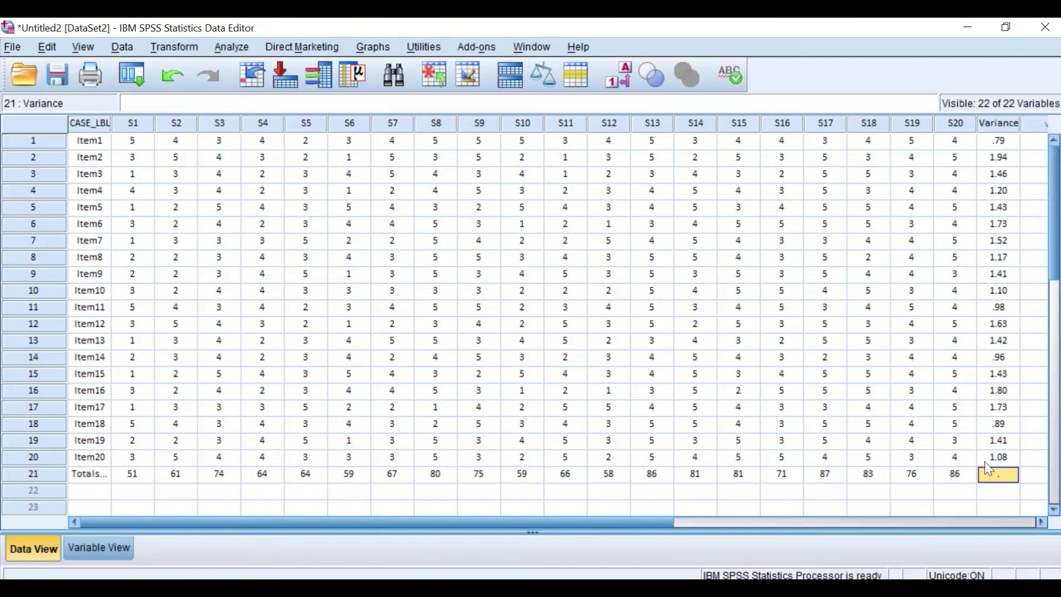
# Switch to PowerPoint and paste the total score's variance, 119.63, into the denominator of the second fraction in the lower alpha equation.
pyautogui.click(720, 591)
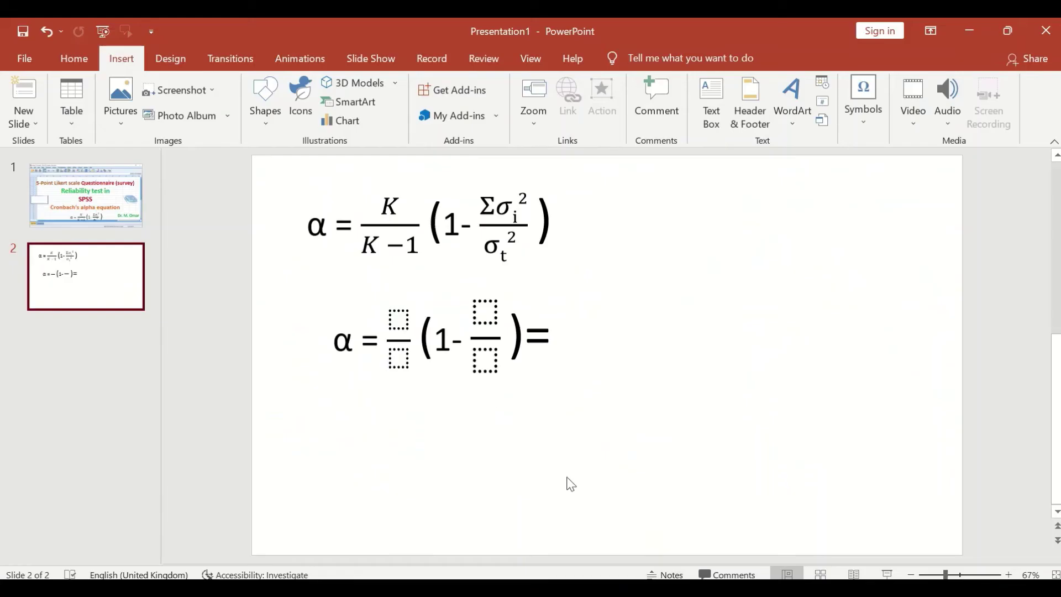
pyautogui.click(485, 368)
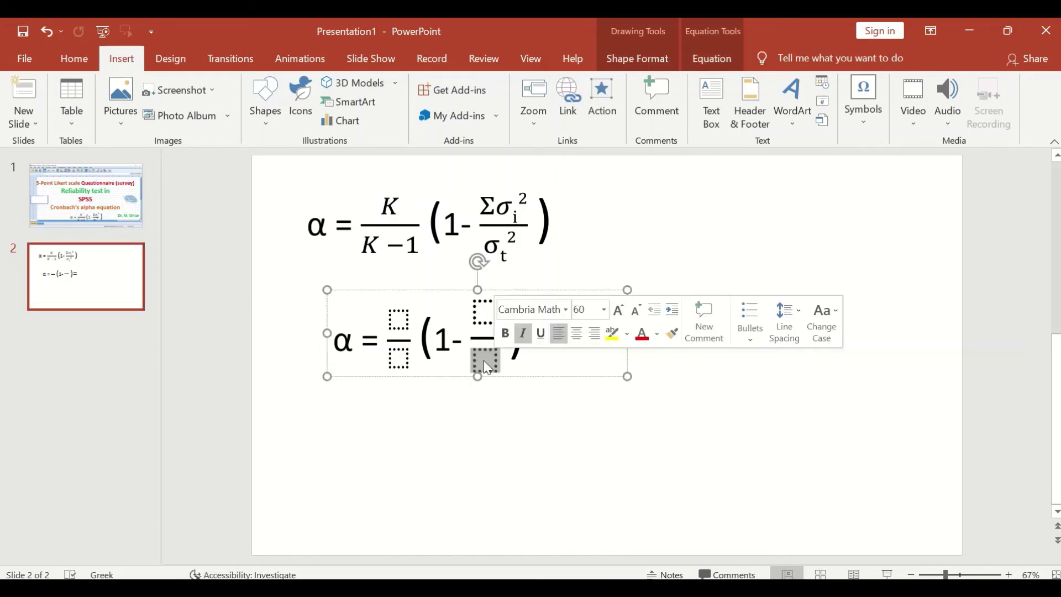
pyautogui.rightClick(487, 365)
pyautogui.click(518, 269)
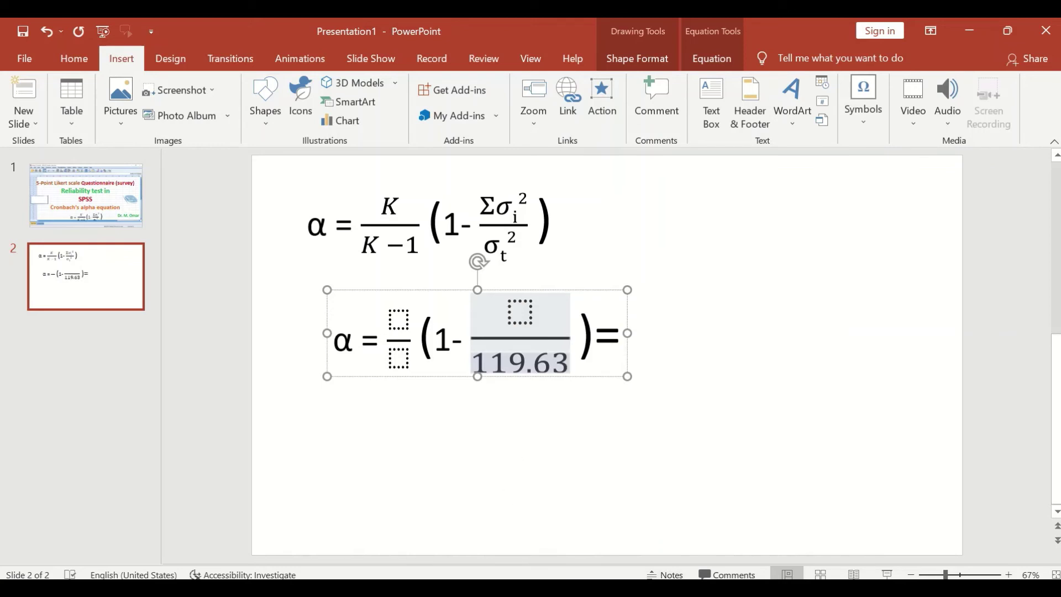
# Return to the SPSS data and set up a Frequencies analysis with Sum as its only statistic.
pyautogui.moveTo(719, 586)
pyautogui.click(893, 511)
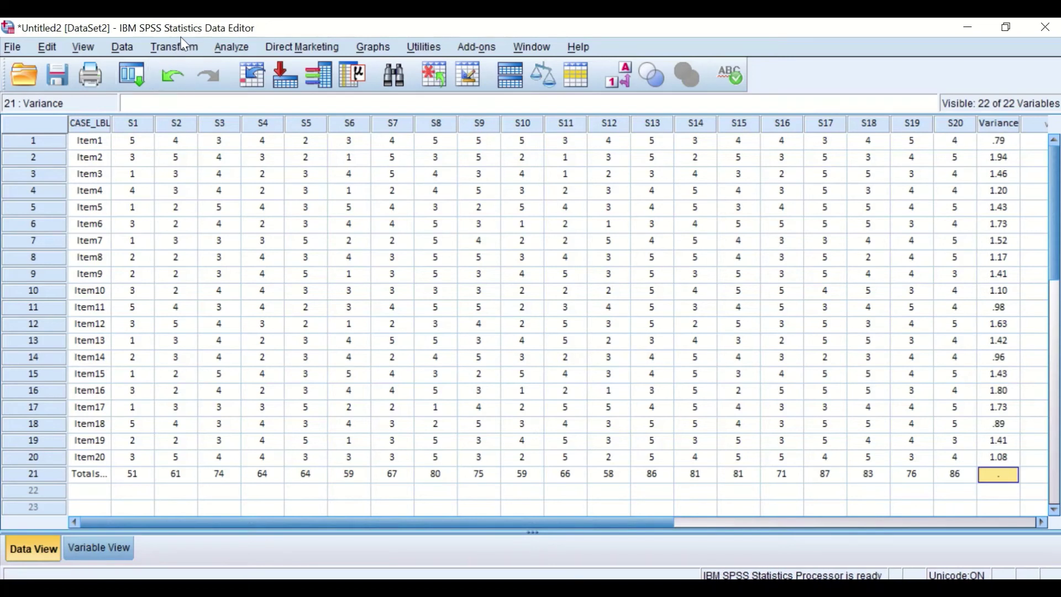
pyautogui.click(236, 47)
pyautogui.moveTo(251, 86)
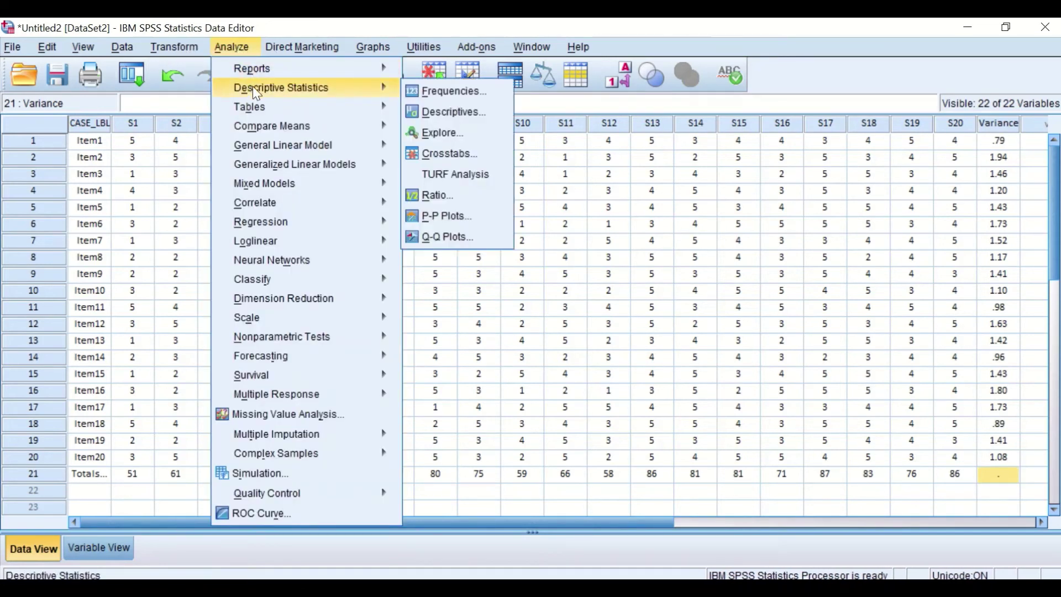
pyautogui.click(456, 94)
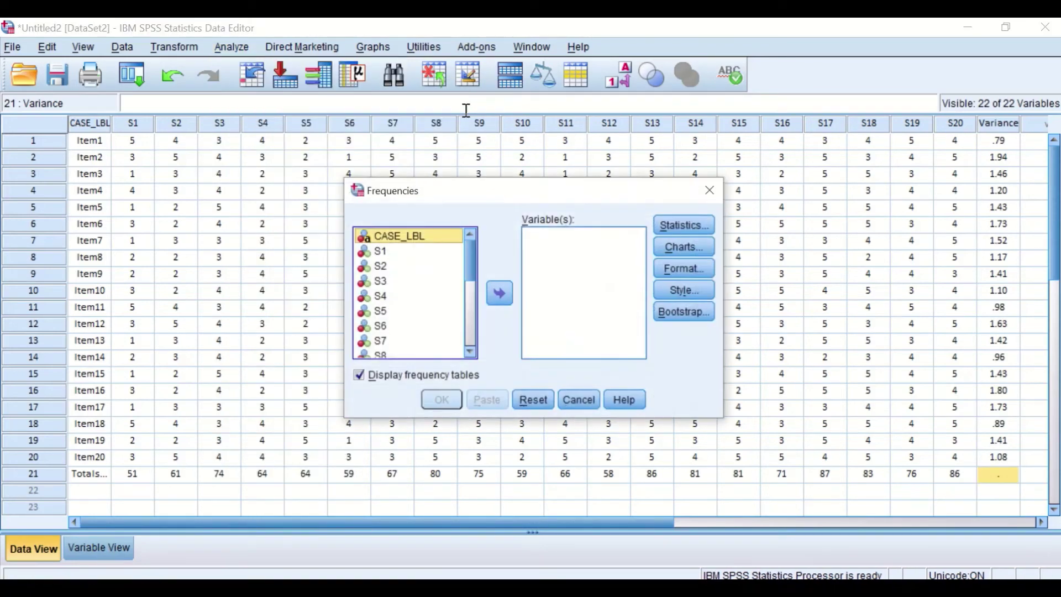
pyautogui.click(674, 225)
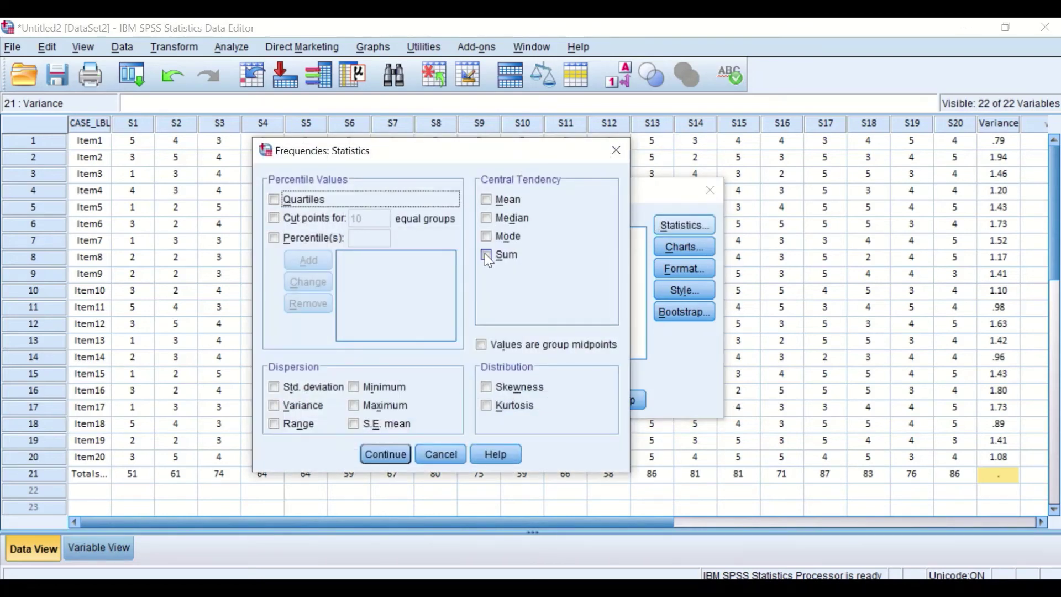
pyautogui.click(485, 253)
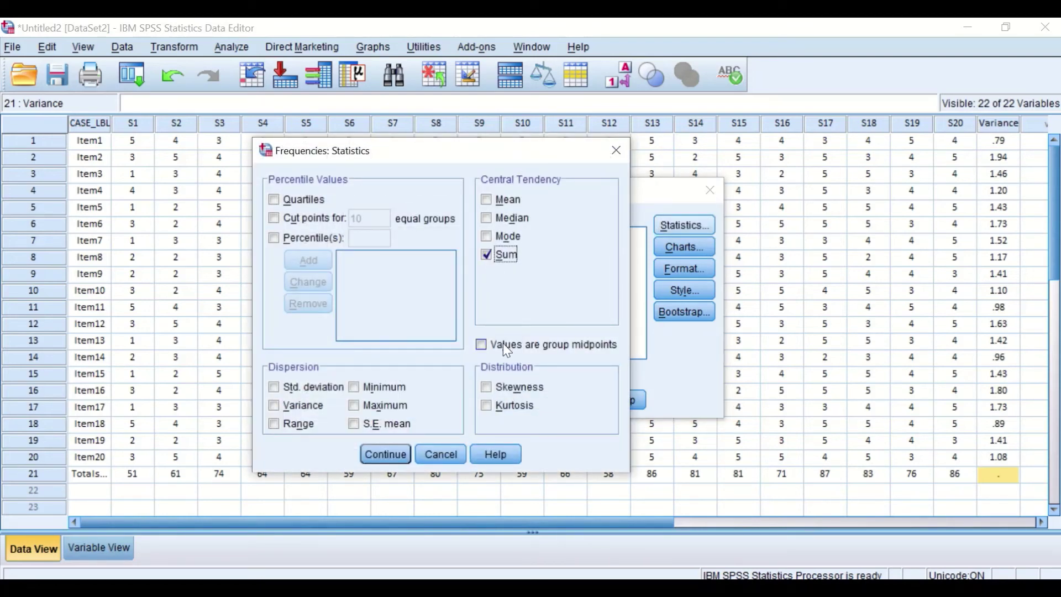
pyautogui.click(373, 456)
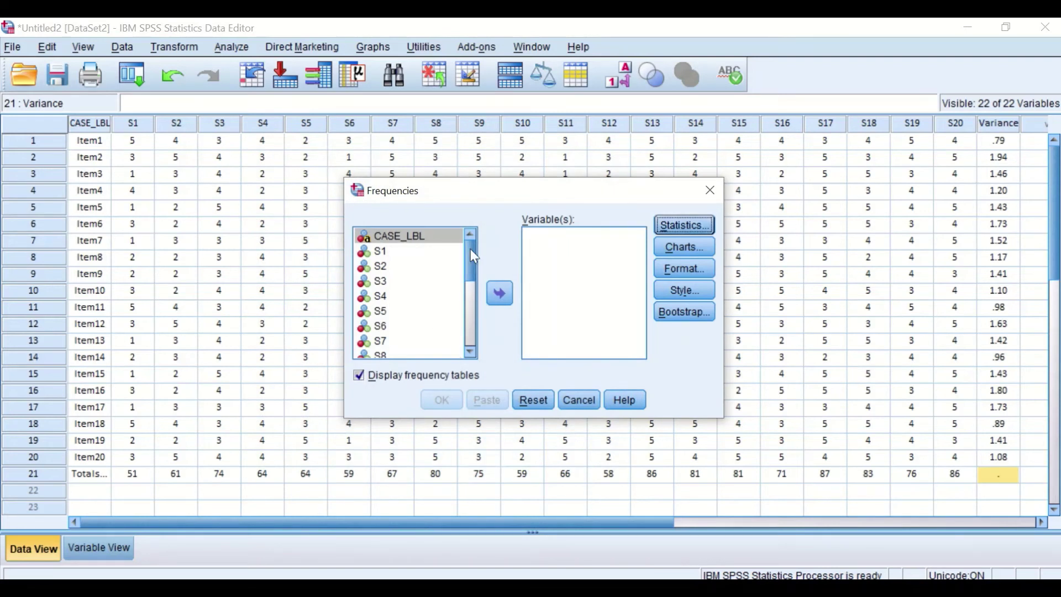
# Run Frequencies on the Variance variable without frequency tables and examine the sum in the Statistics output table.
pyautogui.moveTo(474, 256); pyautogui.dragTo(463, 348)
pyautogui.click(393, 351)
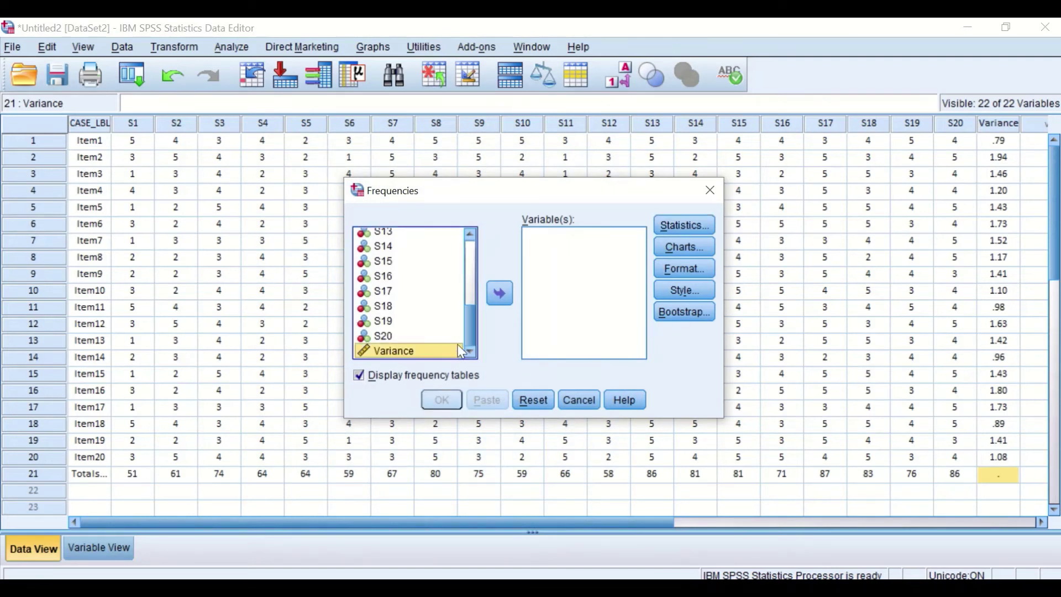
pyautogui.click(496, 293)
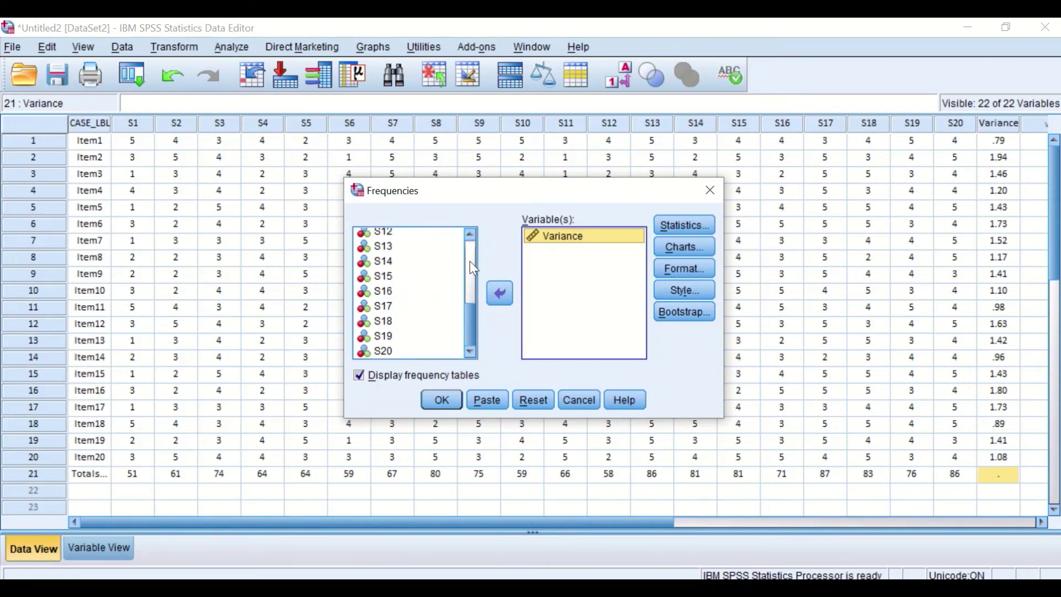
pyautogui.click(358, 376)
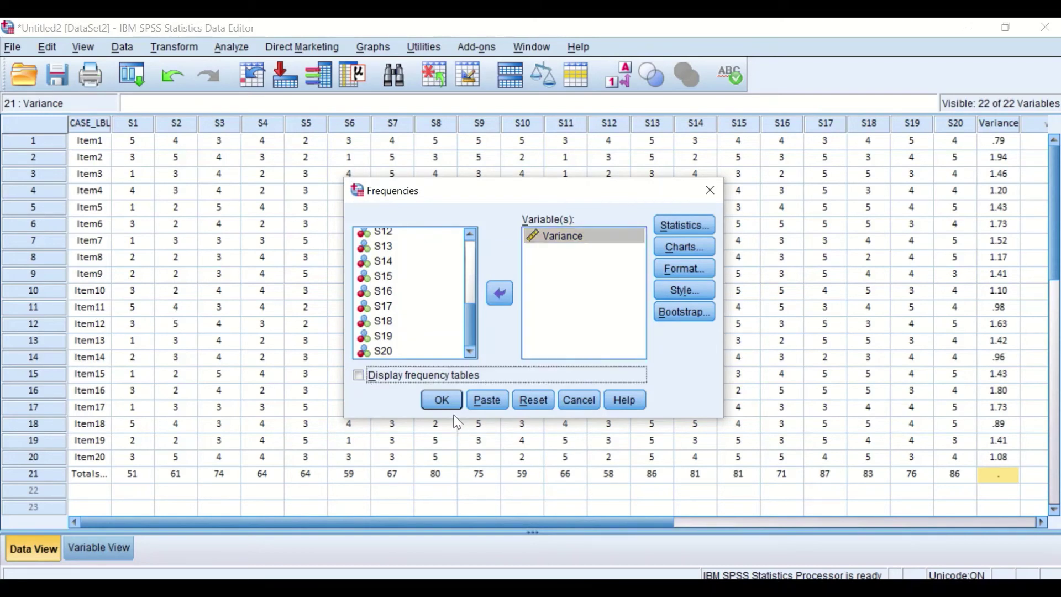
pyautogui.click(441, 399)
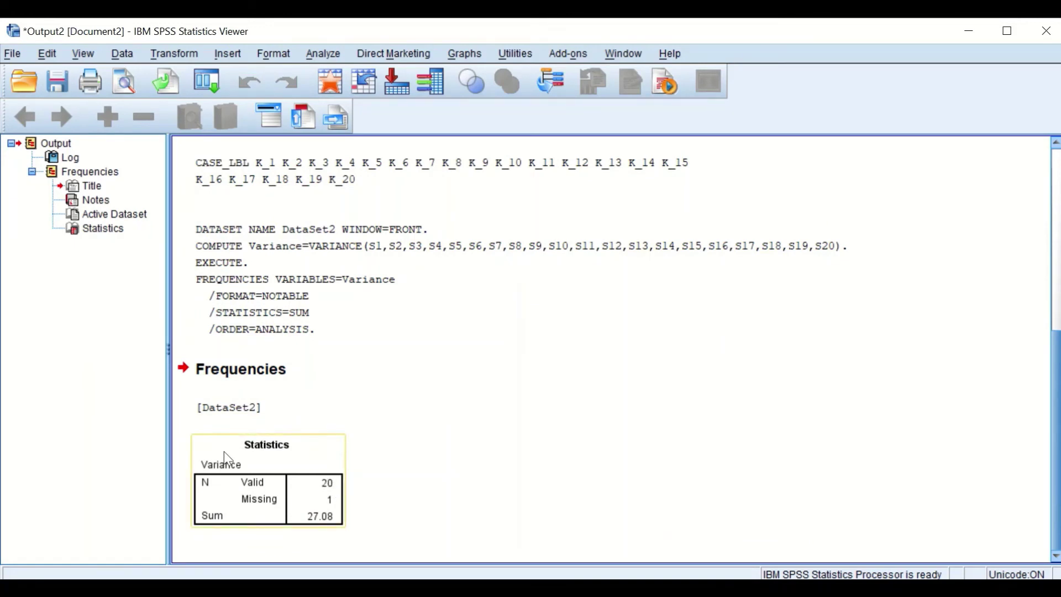
pyautogui.click(270, 466)
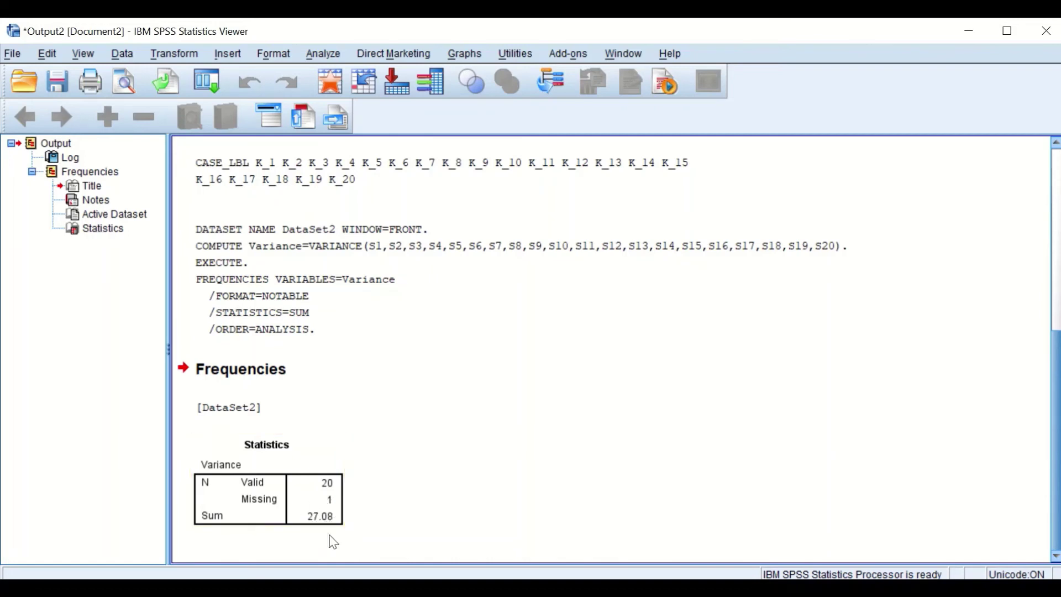
pyautogui.click(352, 482)
pyautogui.click(338, 519)
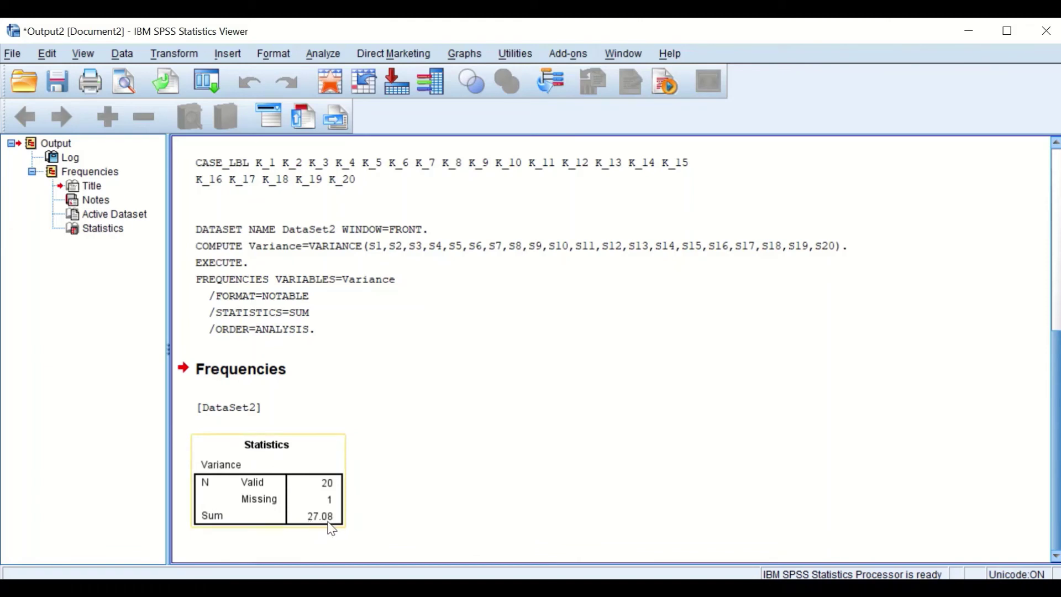
pyautogui.click(365, 533)
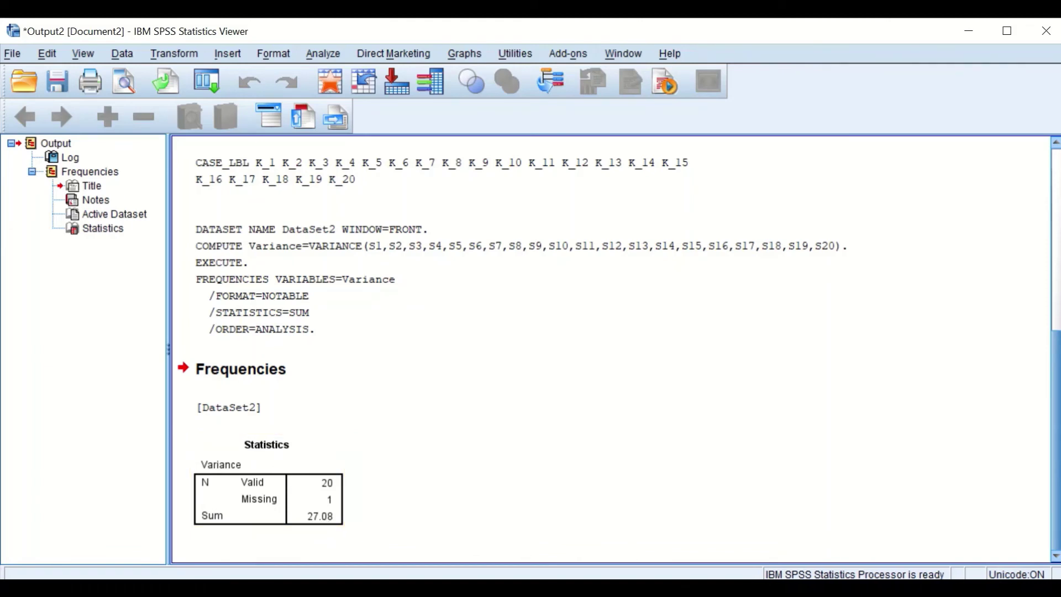
# Switch to PowerPoint and enter 27.1 as the numerator above 119.63 in the lower alpha equation.
pyautogui.click(679, 592)
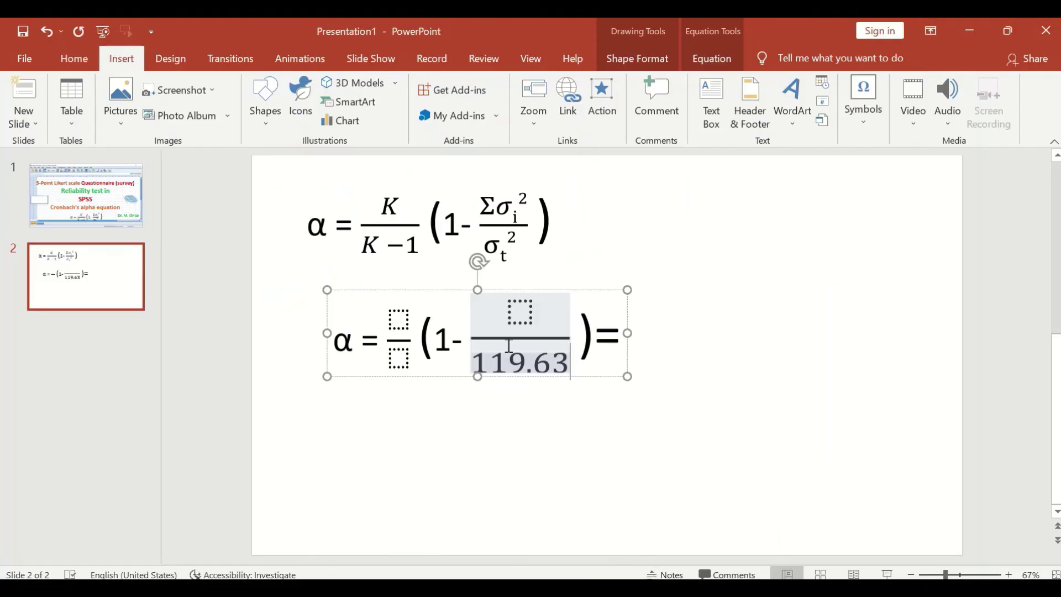
pyautogui.click(517, 316)
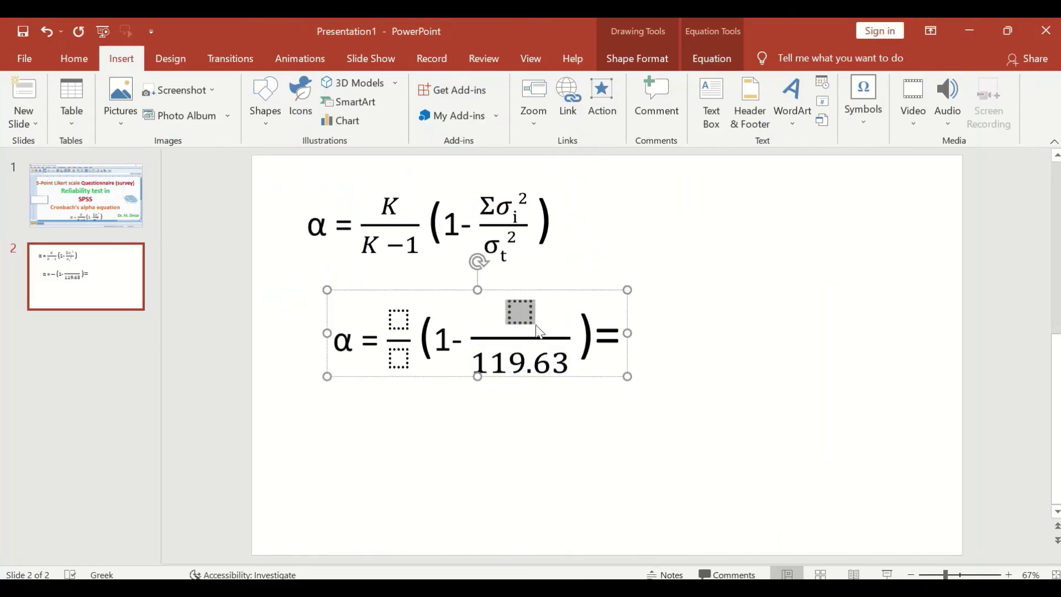
pyautogui.write('2')
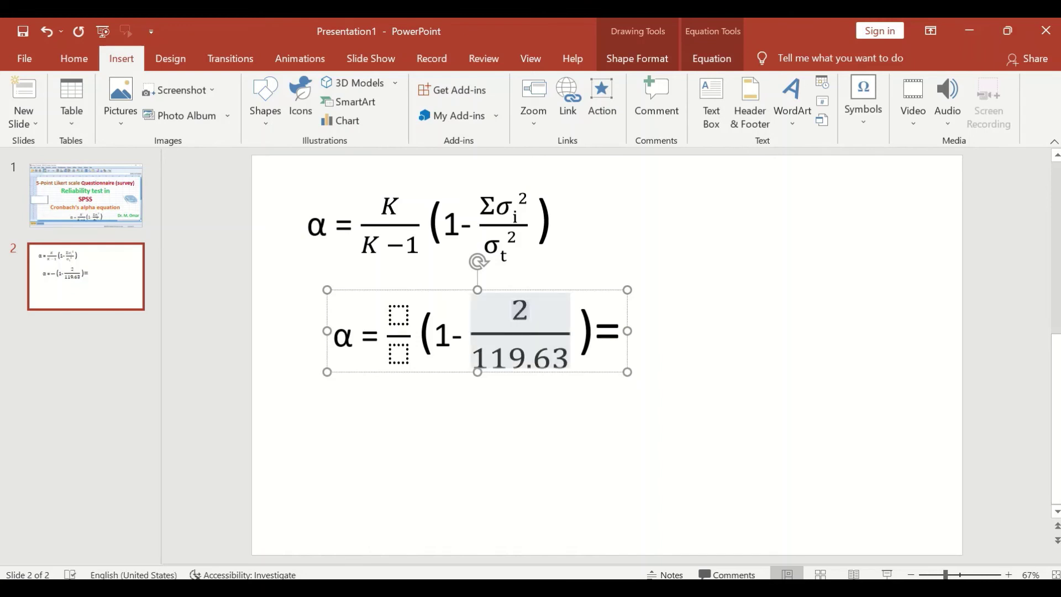
pyautogui.write('7.1')
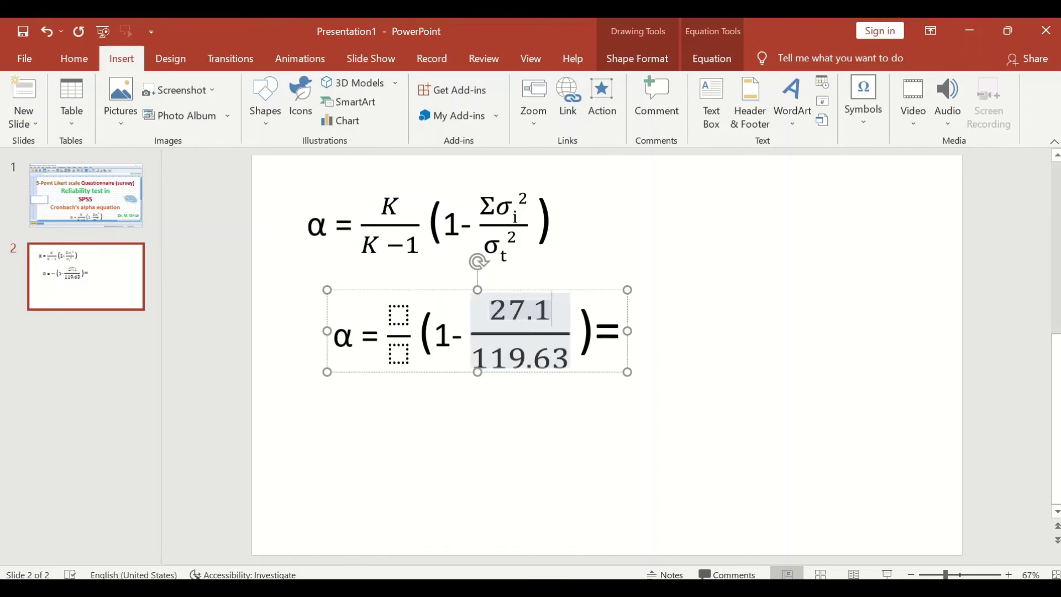
pyautogui.hotkey('alt', 'Tab')
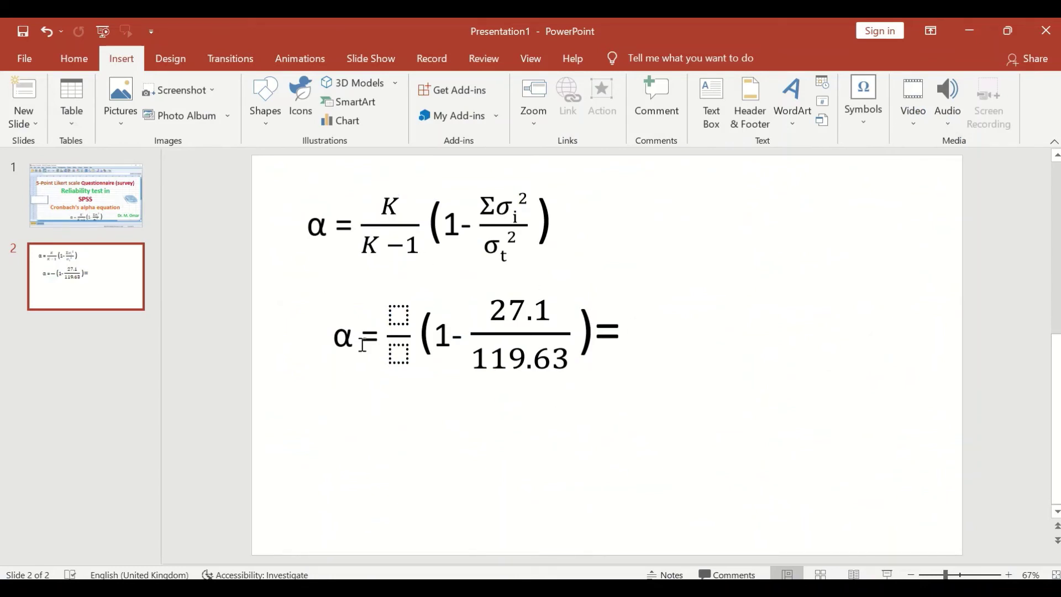
# Fill the first fraction of the lower equation with 20 over 19 and widen its text box so the equation fits on one line.
pyautogui.click(400, 315)
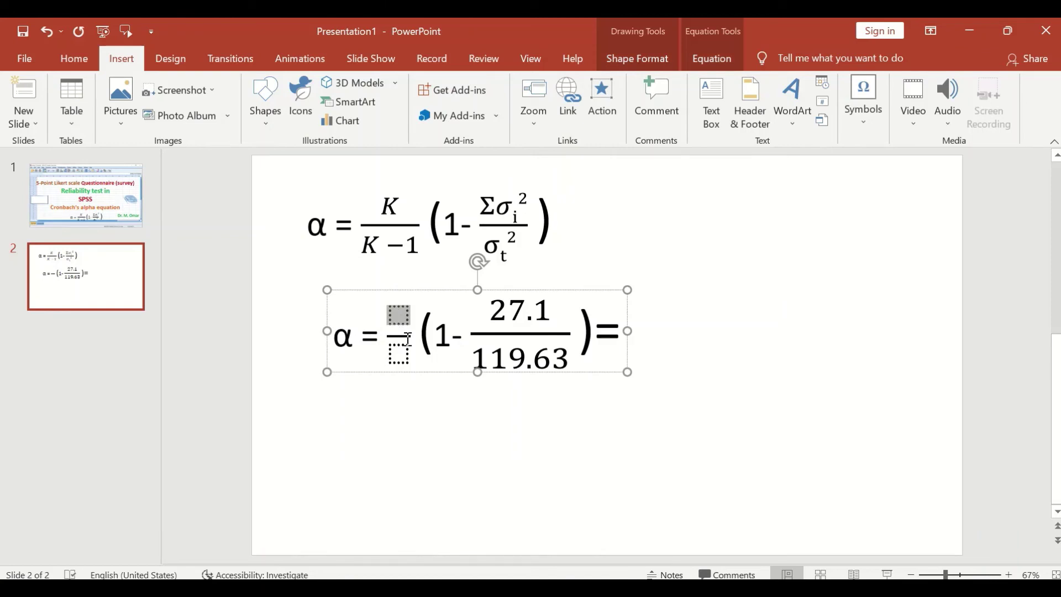
pyautogui.write('20')
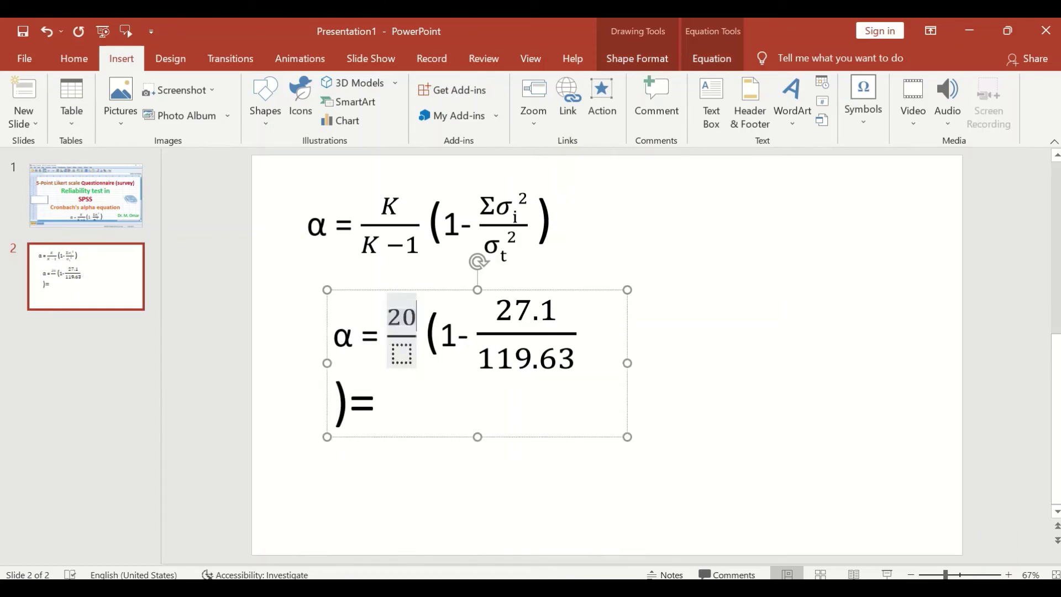
pyautogui.moveTo(627, 362); pyautogui.dragTo(924, 384)
pyautogui.click(402, 352)
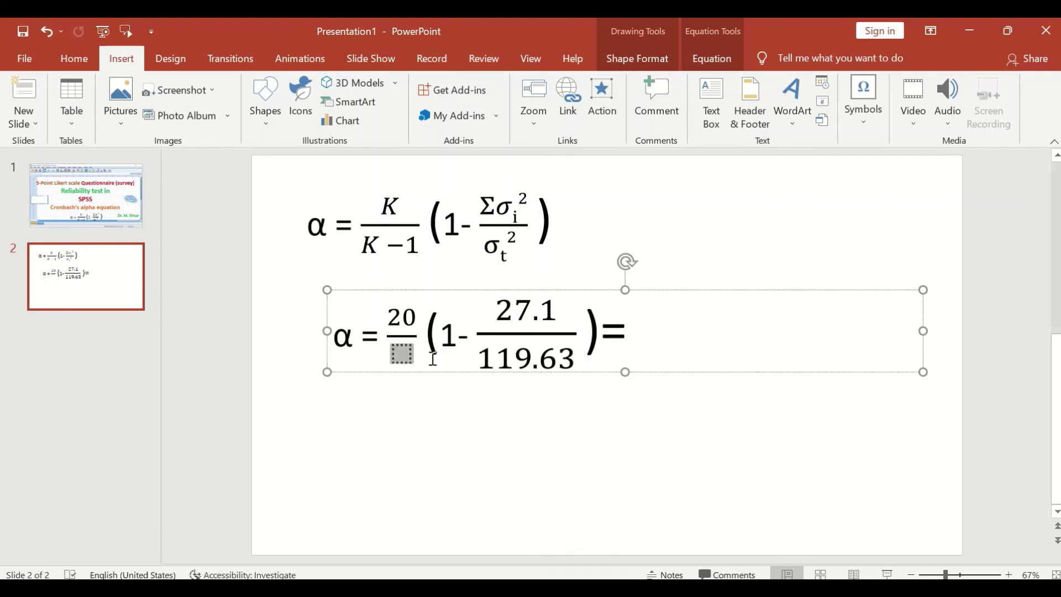
pyautogui.write('19')
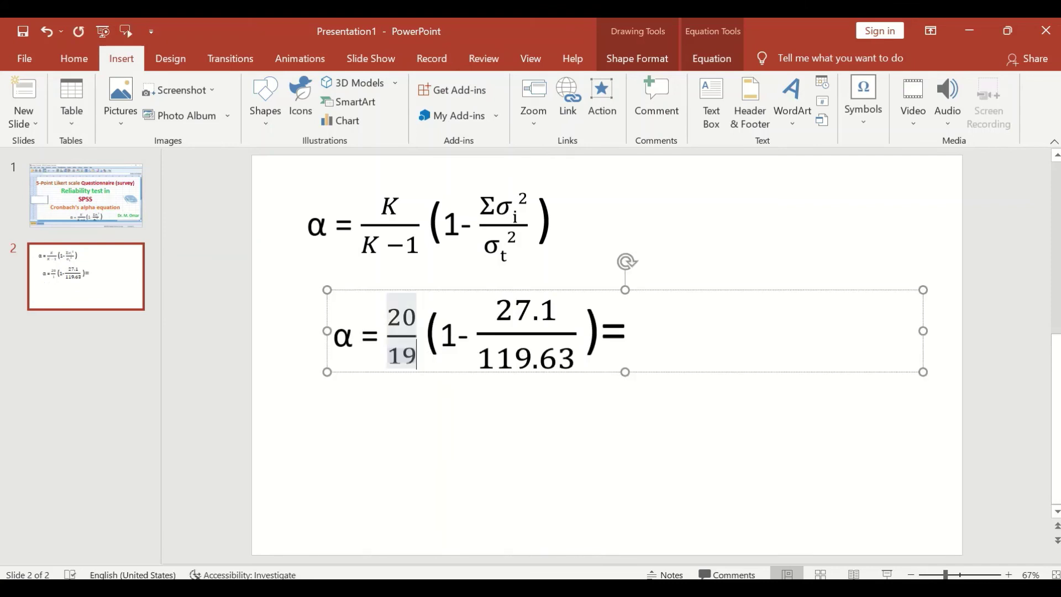
pyautogui.click(464, 445)
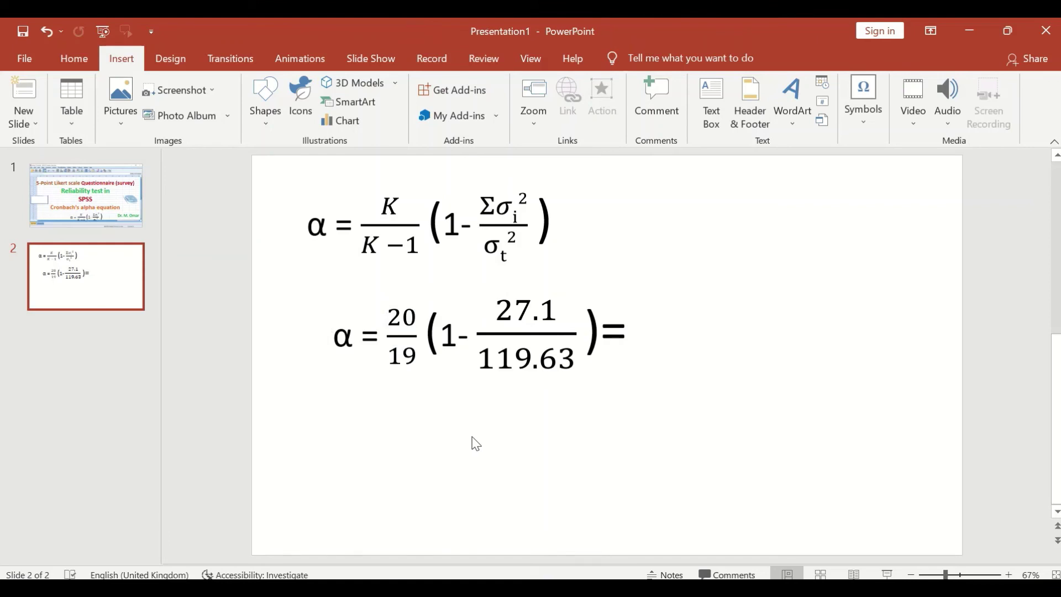